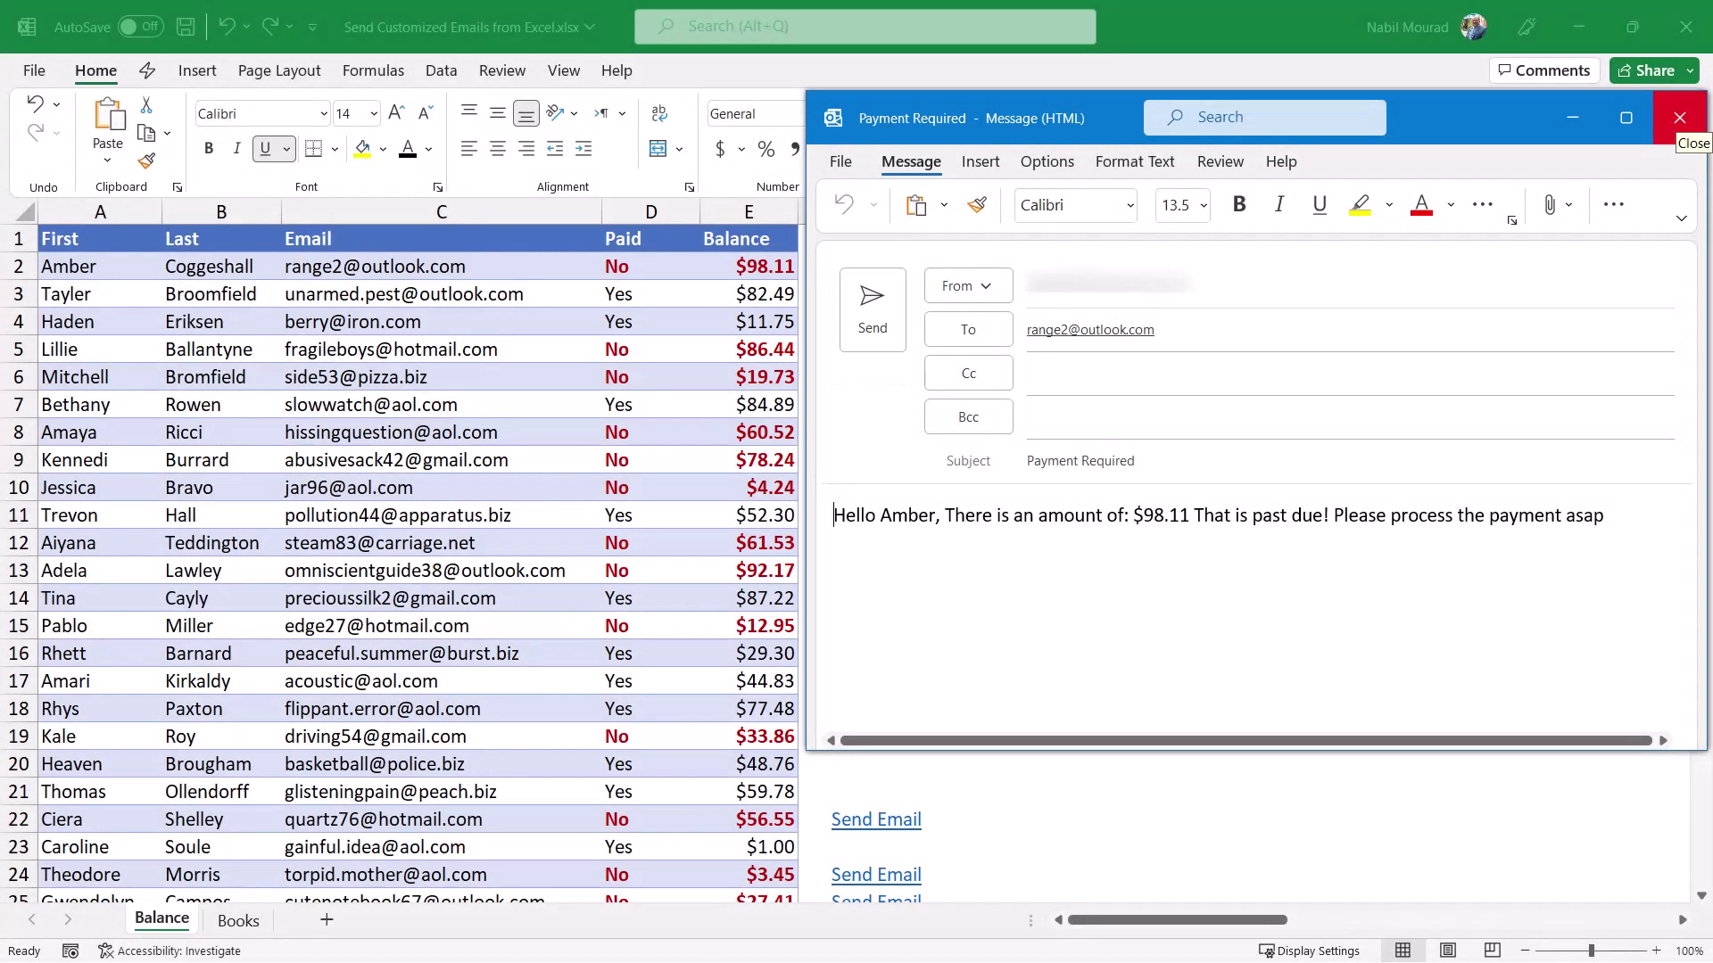
Close the Payment Required email draft without sending it.
{"action": "left_click", "coordinate": [1679, 117]}
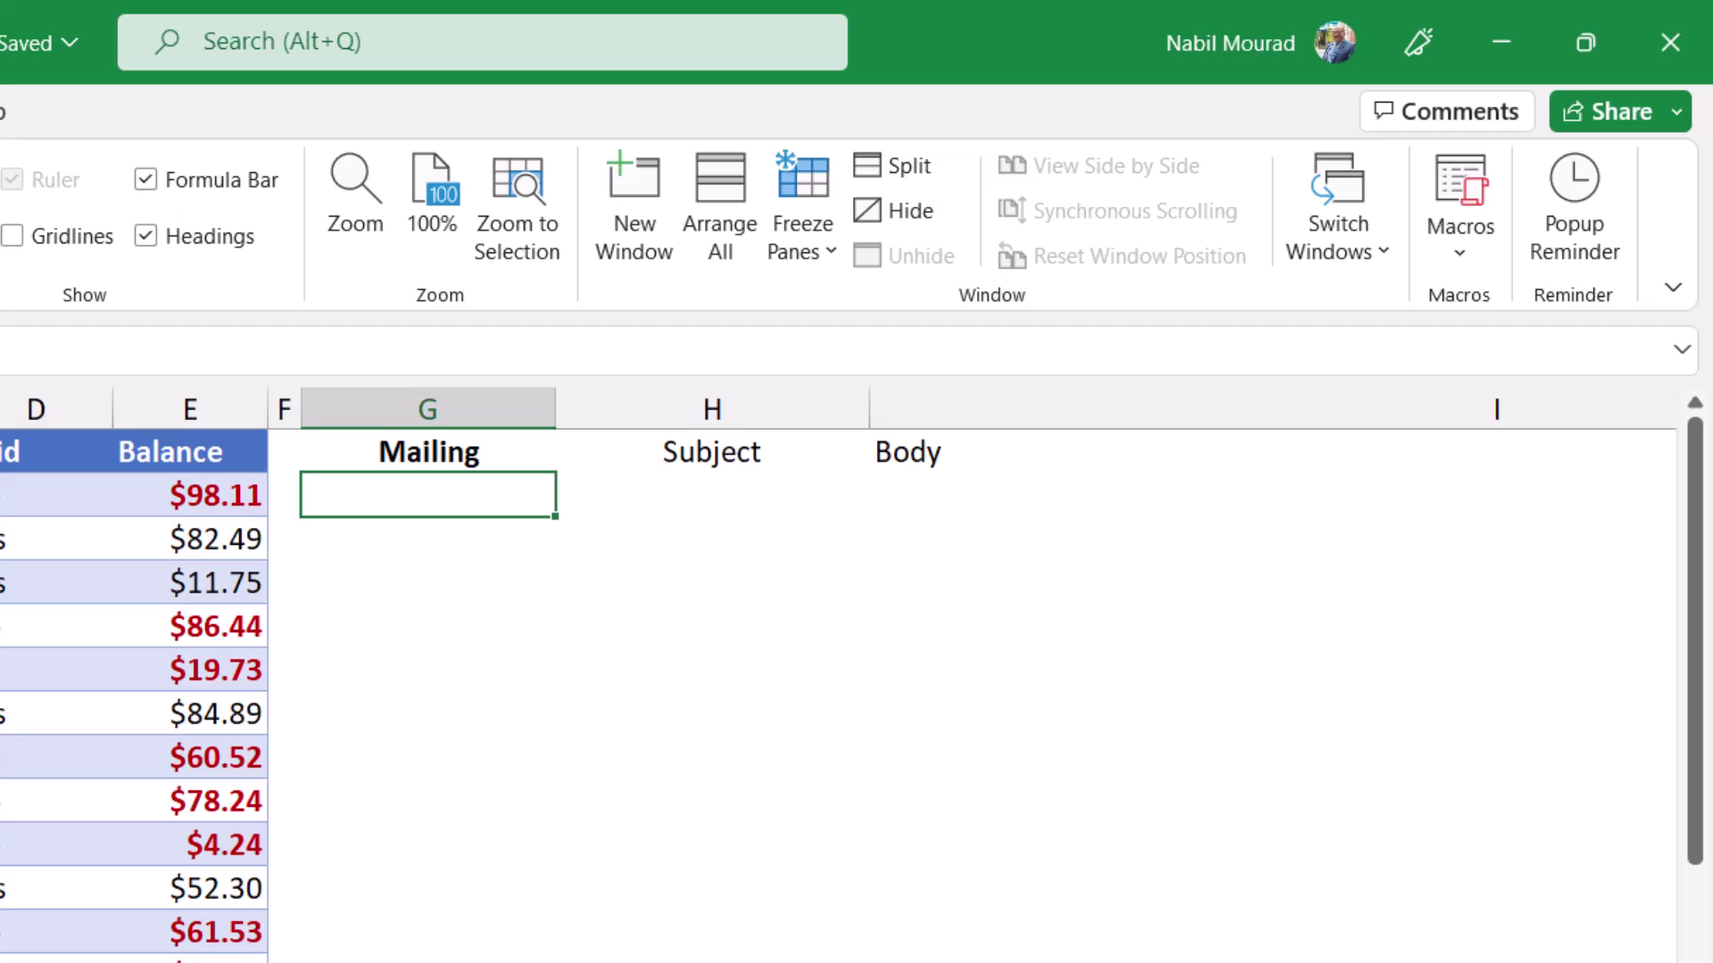
{"action": "type", "text": "=HYPERLINK(\"http://www.OfficeInstructor.com"}
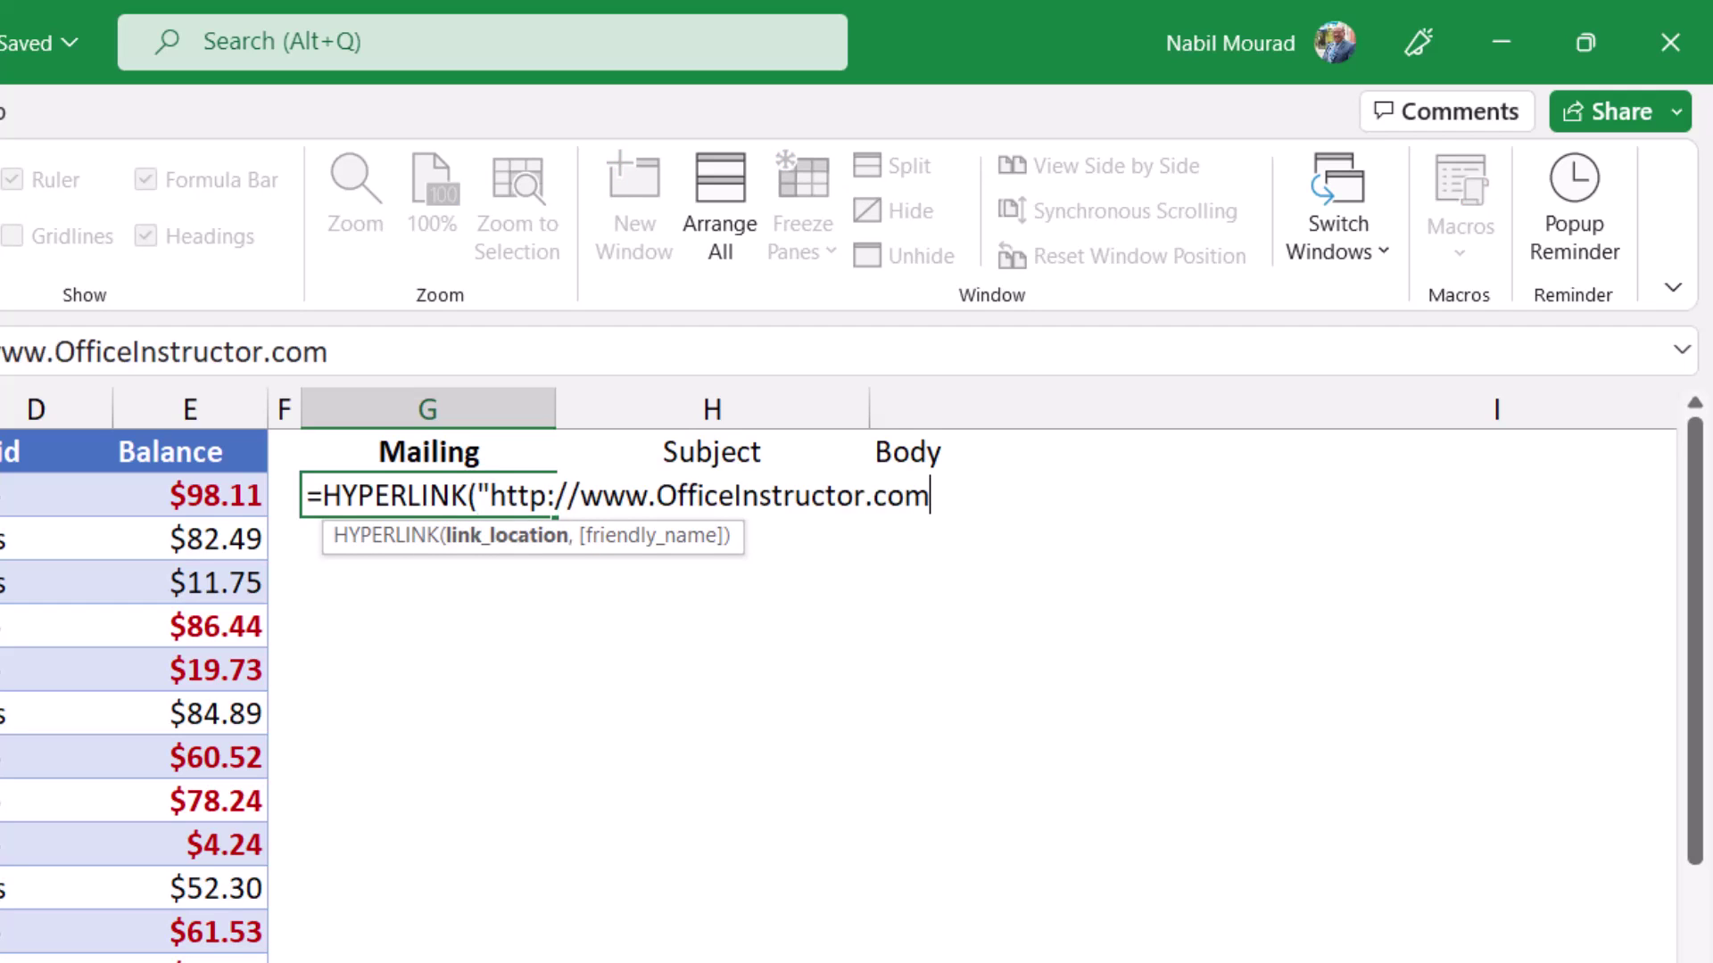
{"action": "type", "text": "\"http://www.OfficeInstructor.com"}
{"action": "type", "text": "\","}
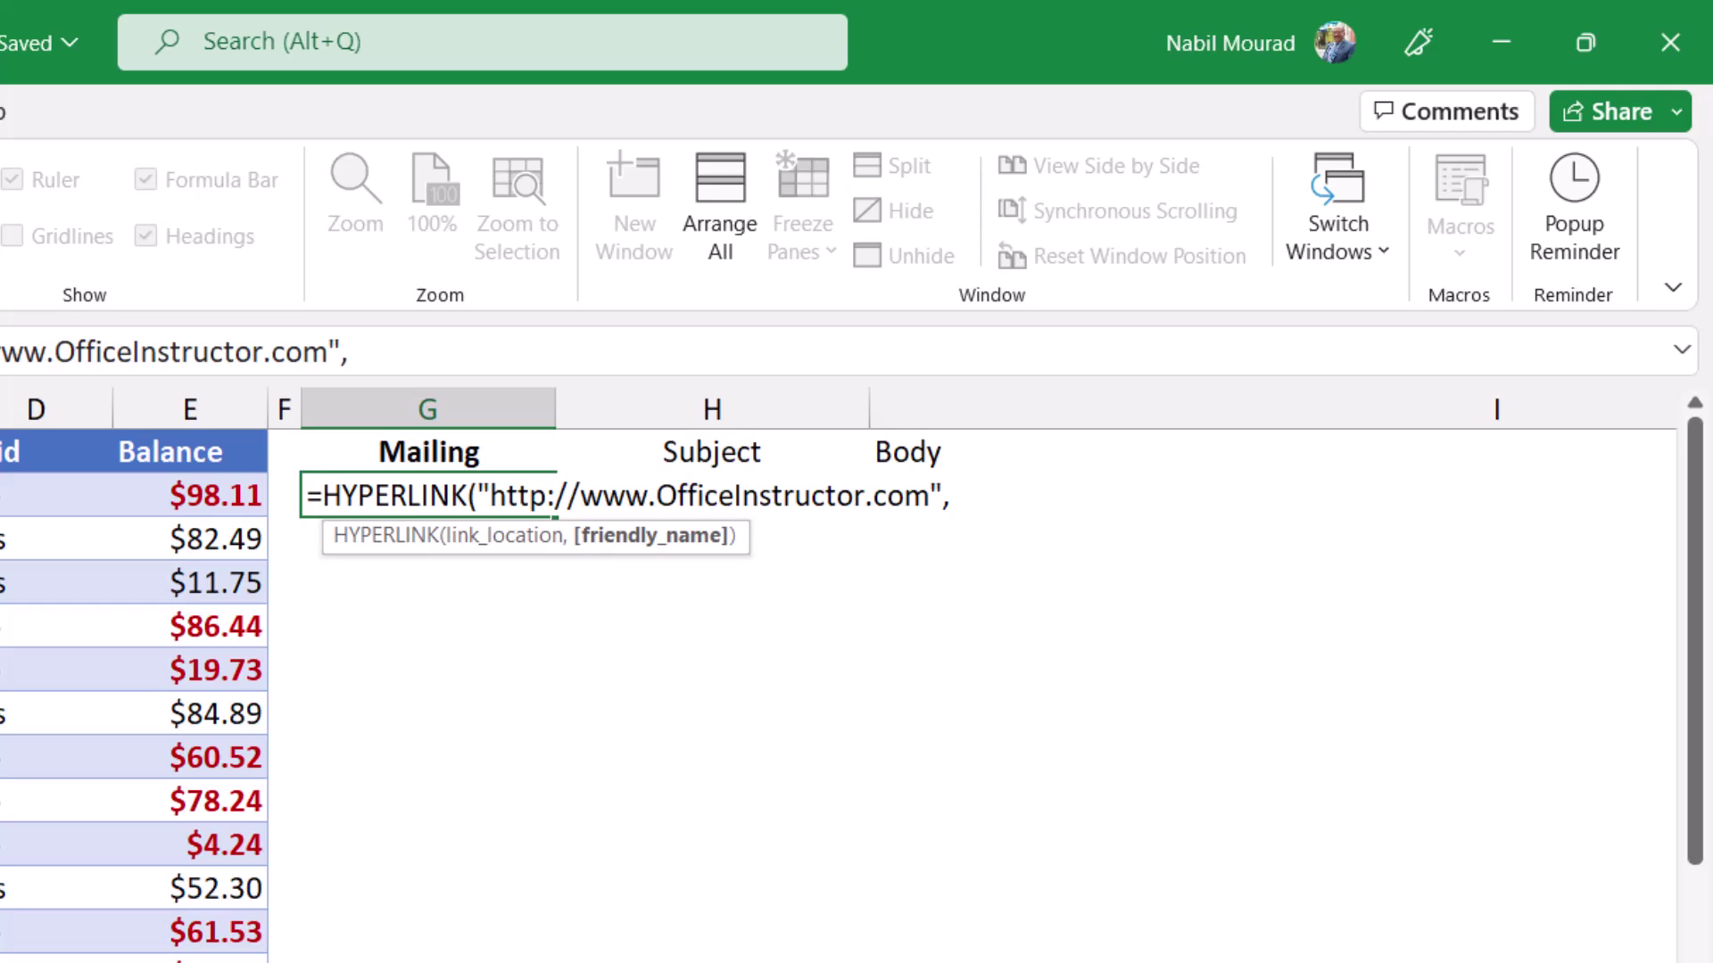
{"action": "type", "text": "\"My Blogsite"}
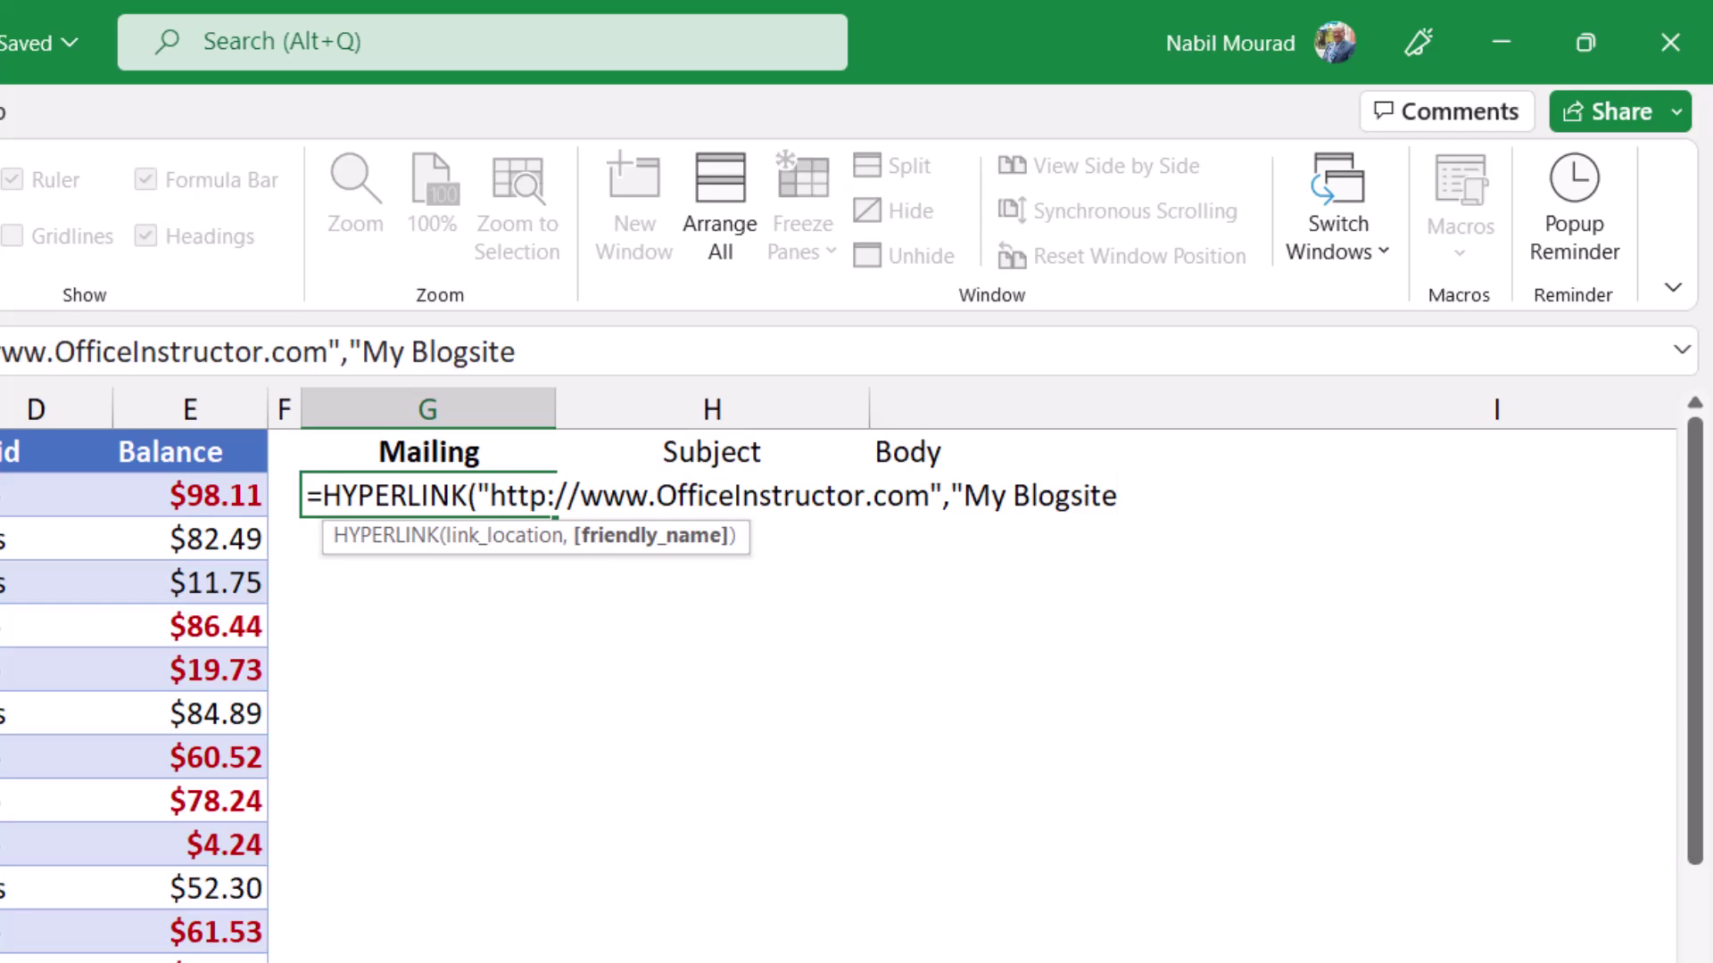
{"action": "type", "text": "\")"}
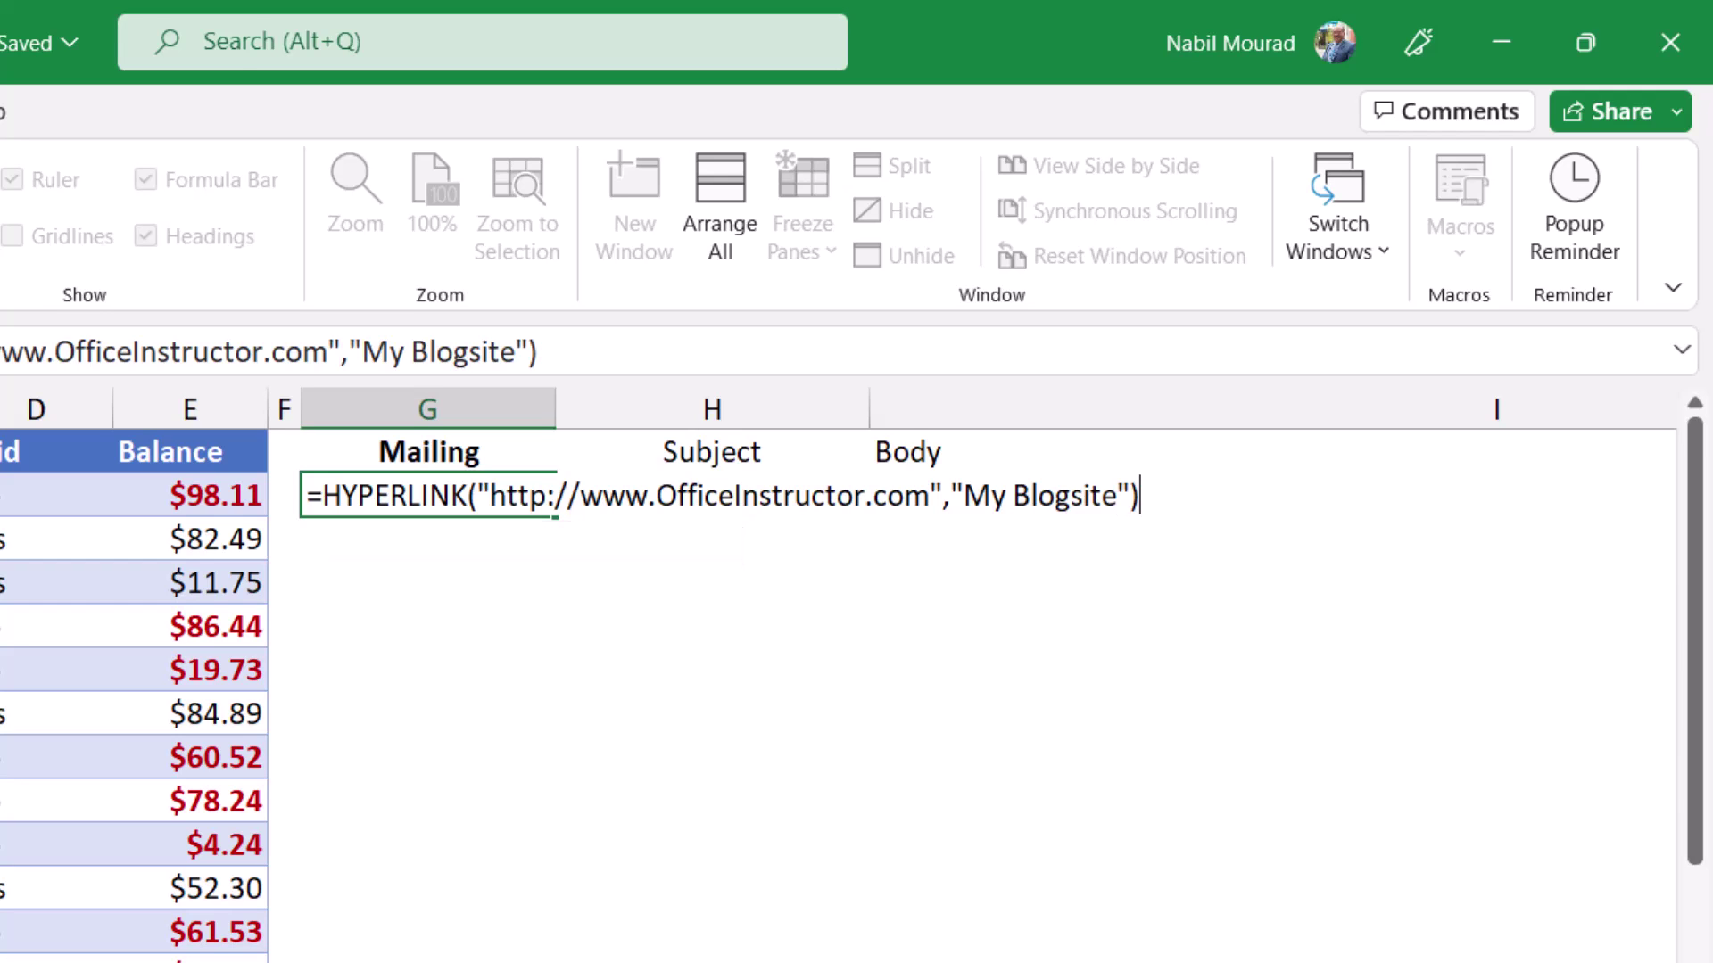
{"action": "key", "text": "Return"}
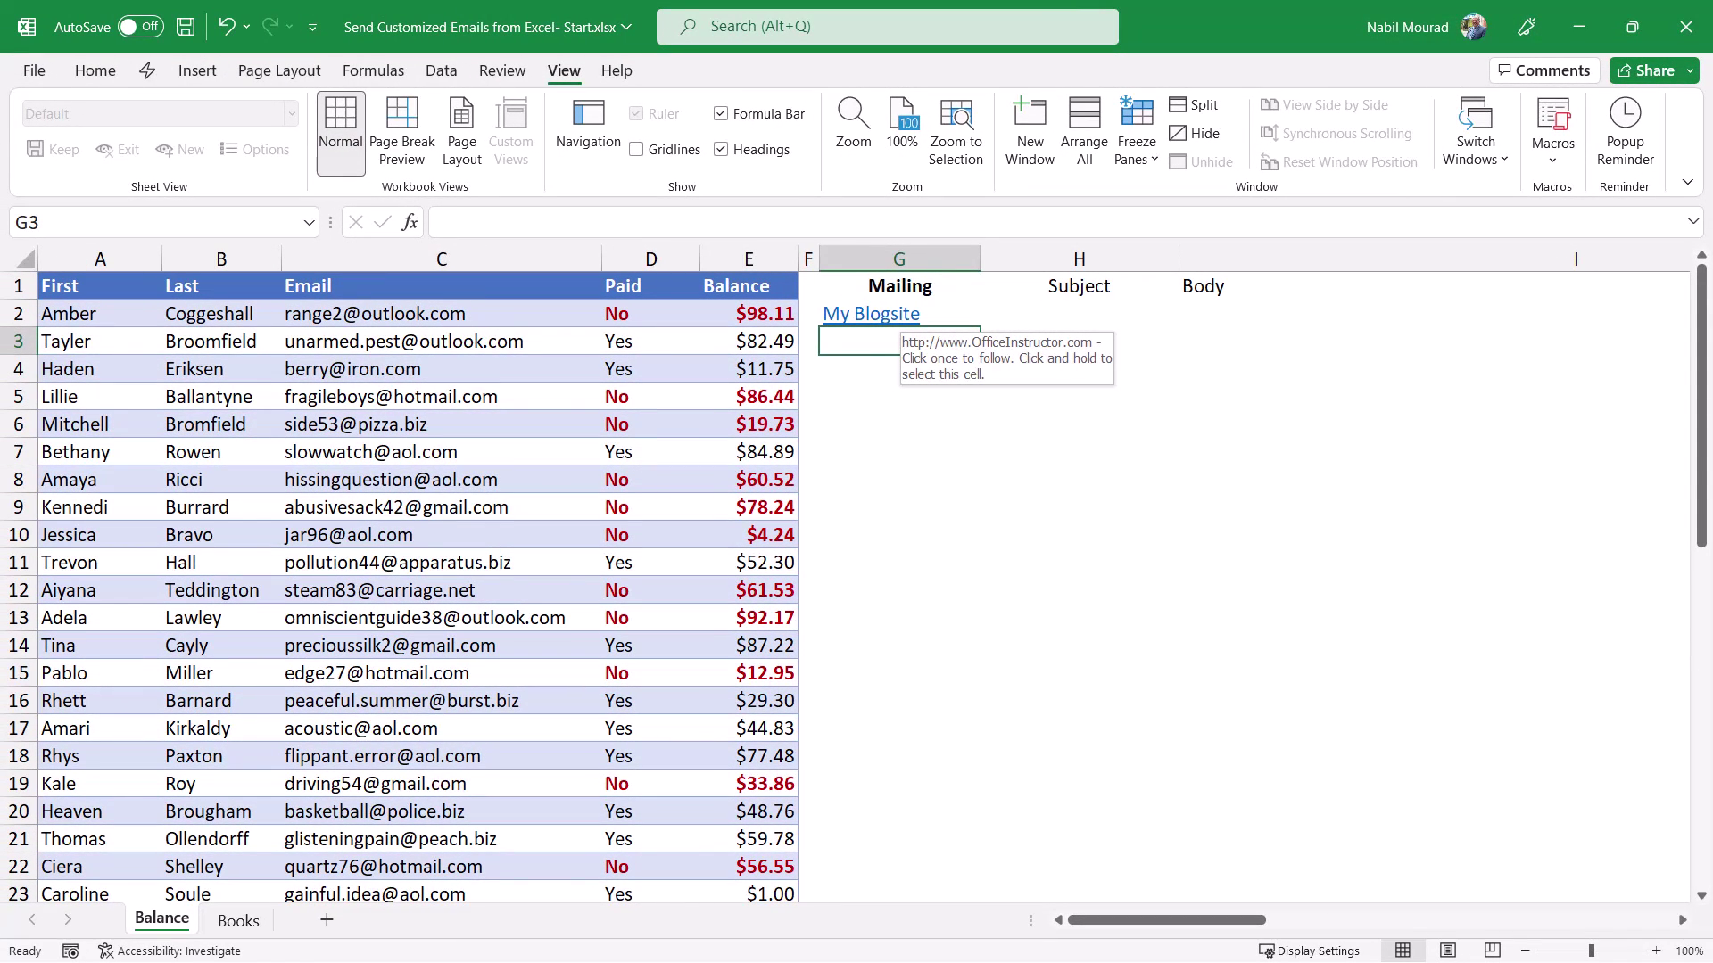
Test the My Blogsite link in the browser, closing the page again, and clear cell G2.
{"action": "left_click", "coordinate": [883, 314]}
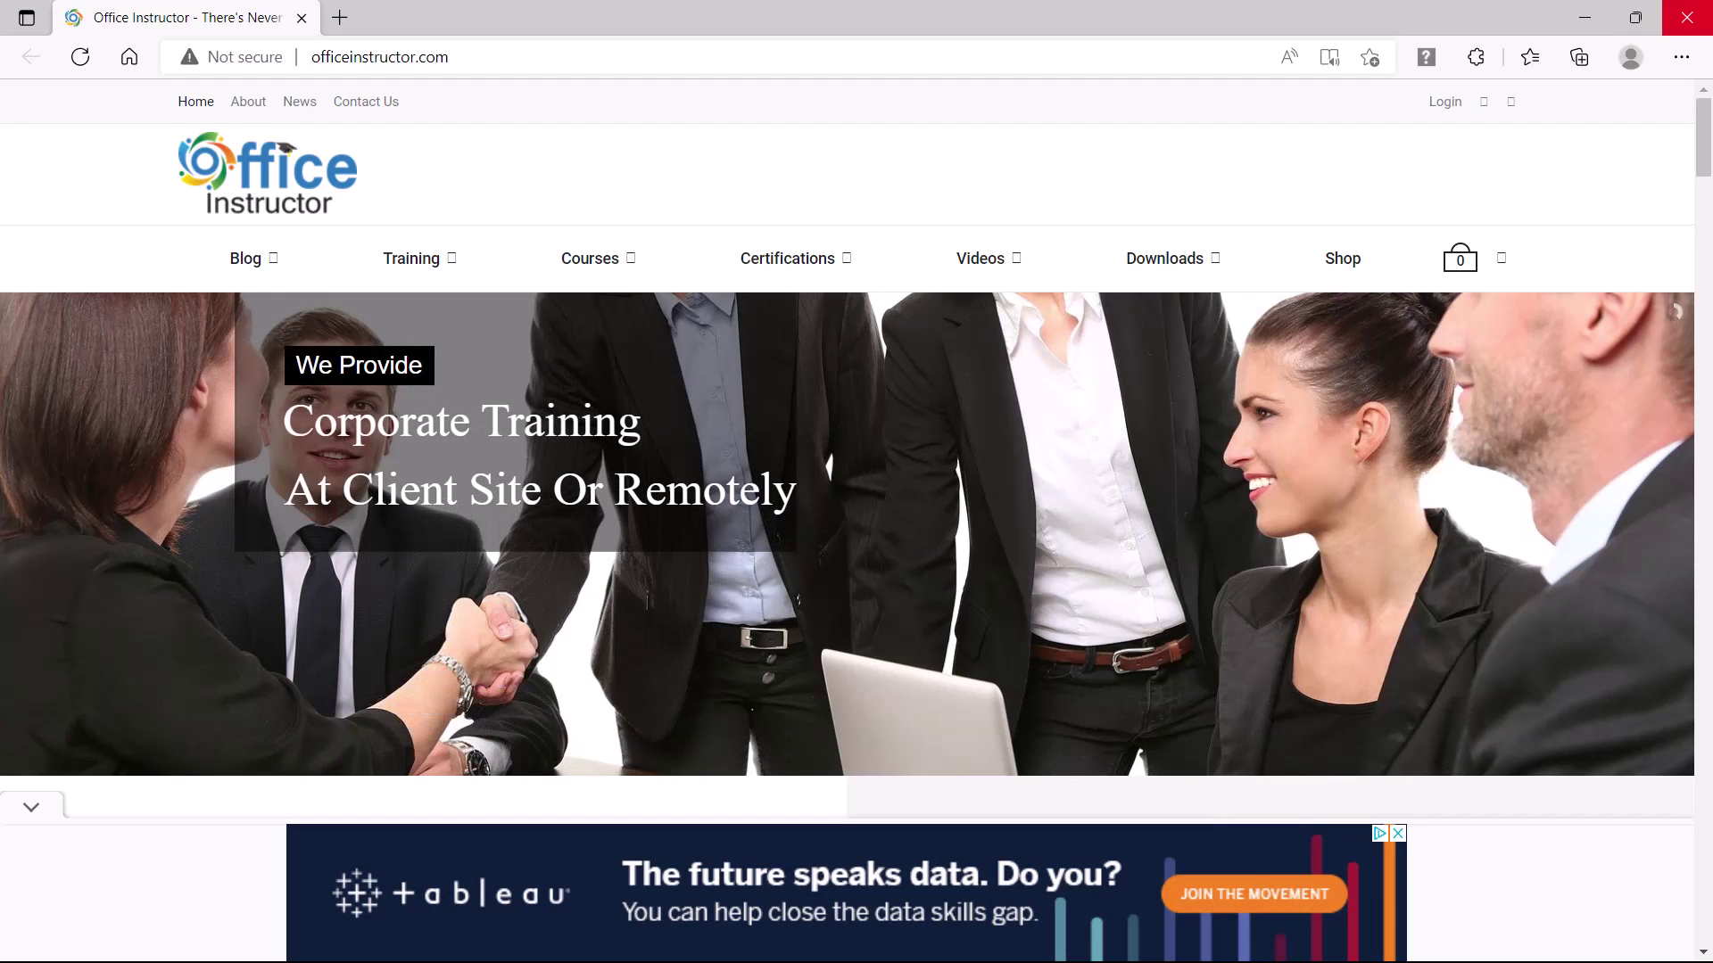
{"action": "left_click", "coordinate": [1686, 17]}
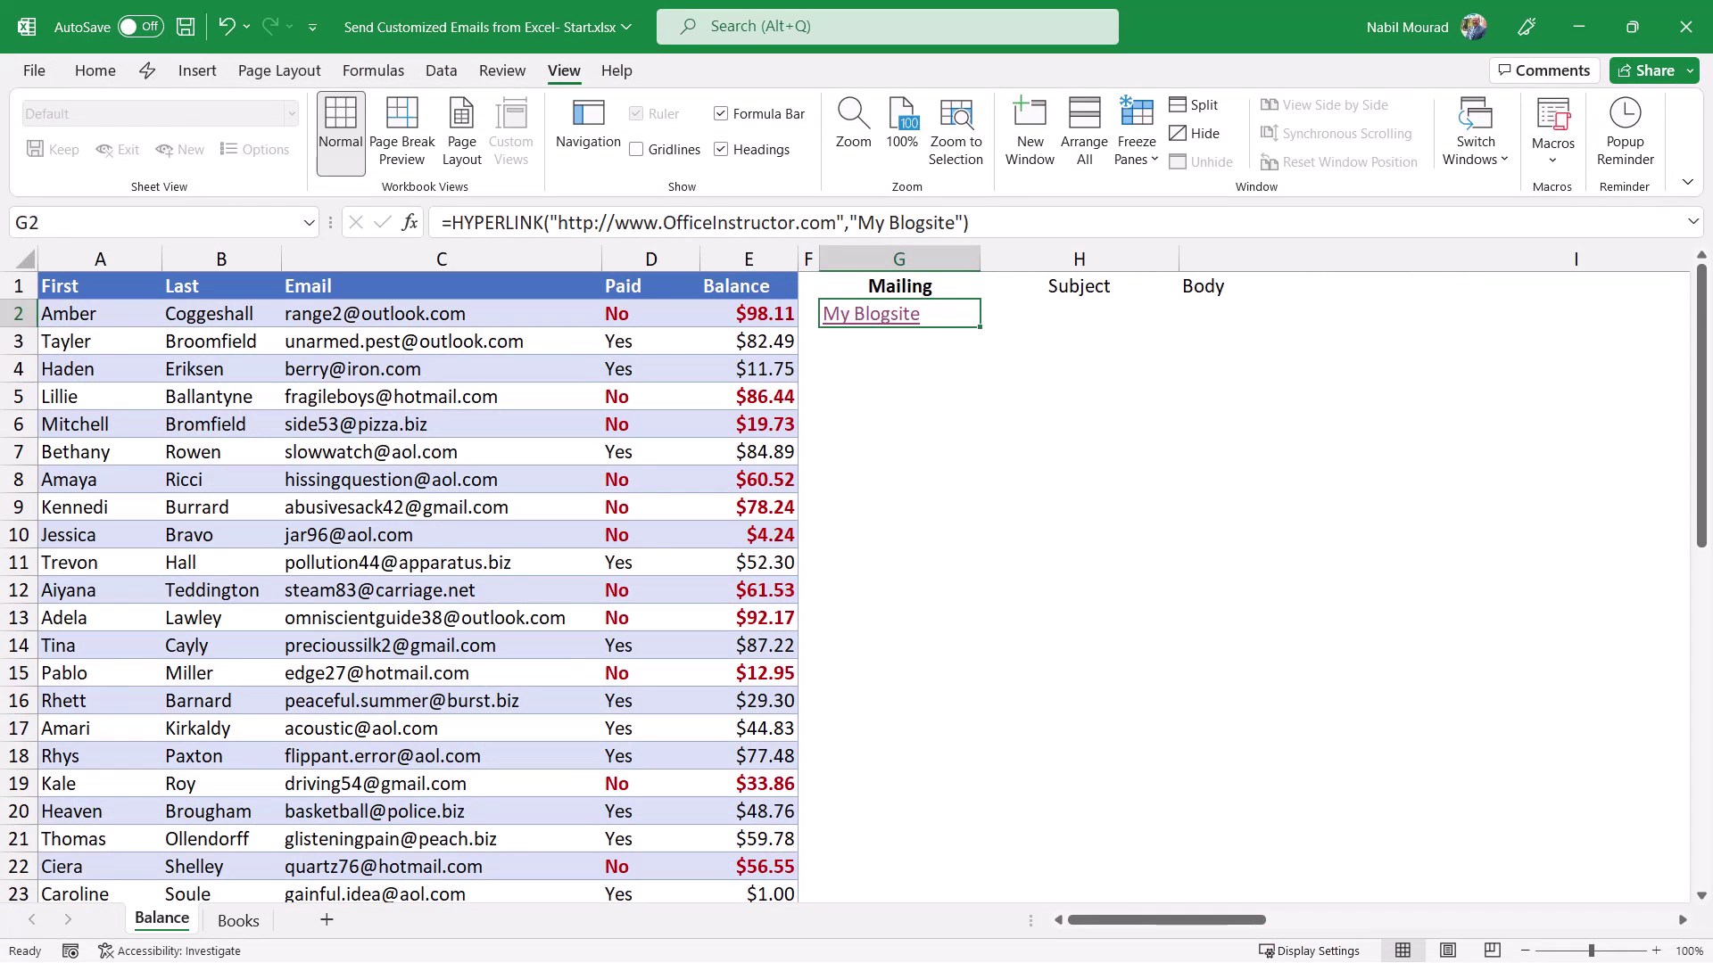
{"action": "key", "text": "Delete"}
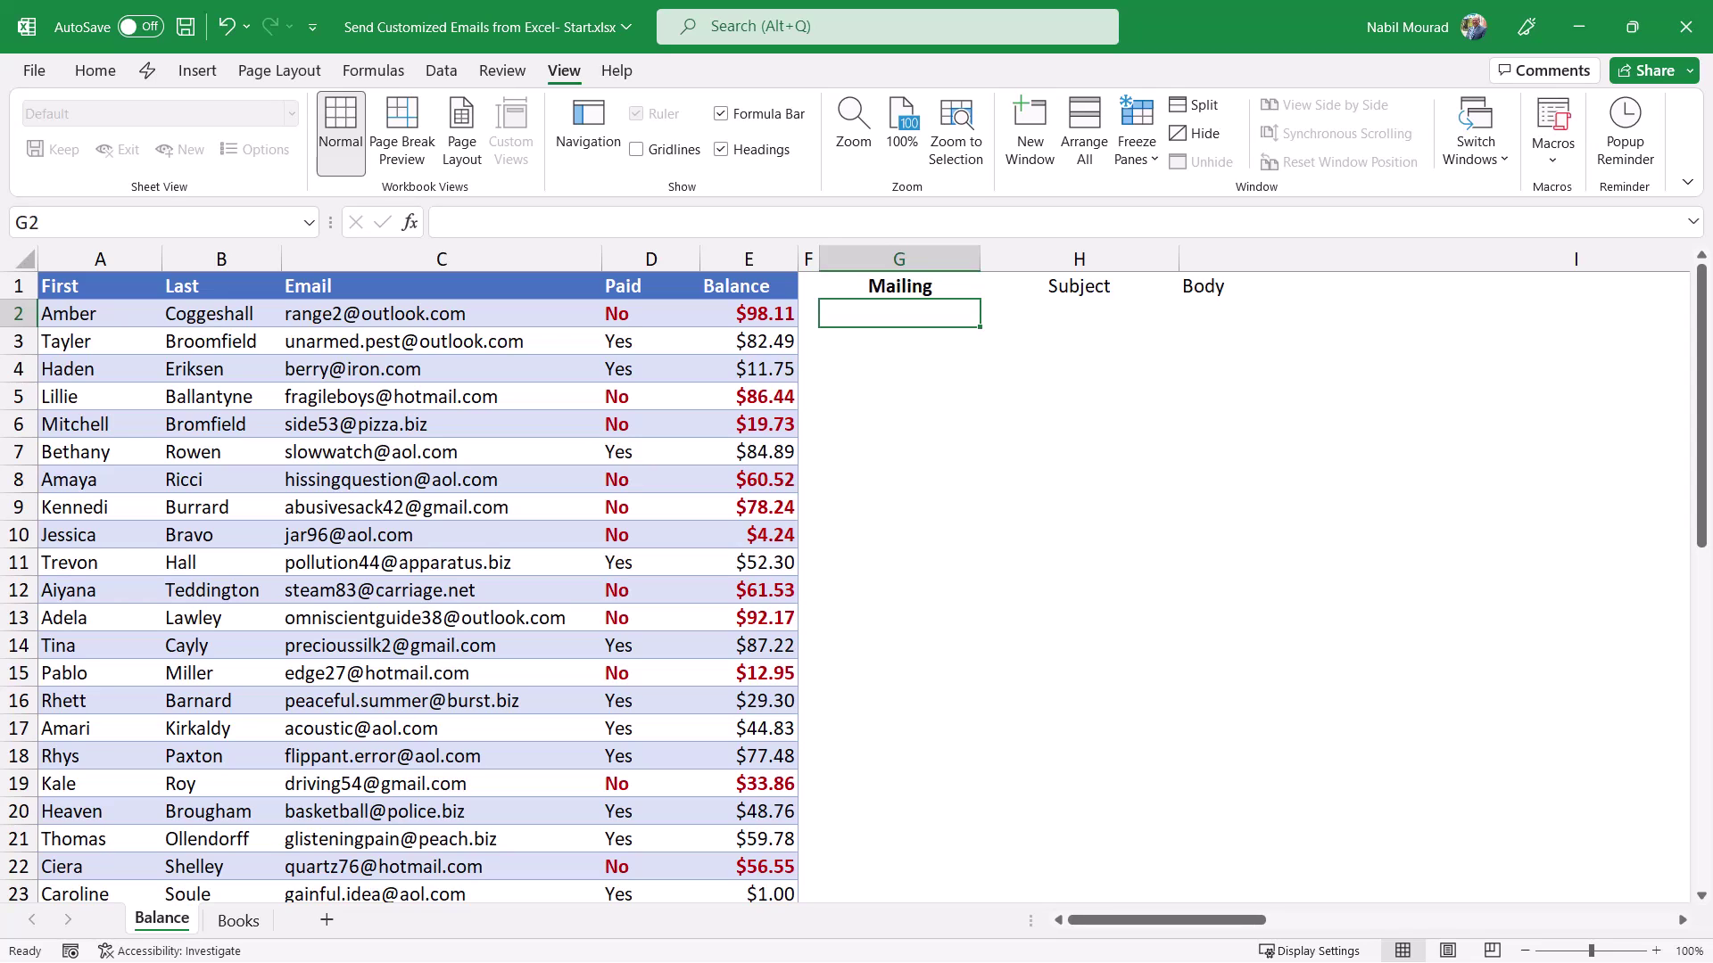
Enter =HYPERLINK("mailto:"&C2,"Send Email") in cell G2 to create an email link for the first customer.
{"action": "type", "text": "=hyperlink"}
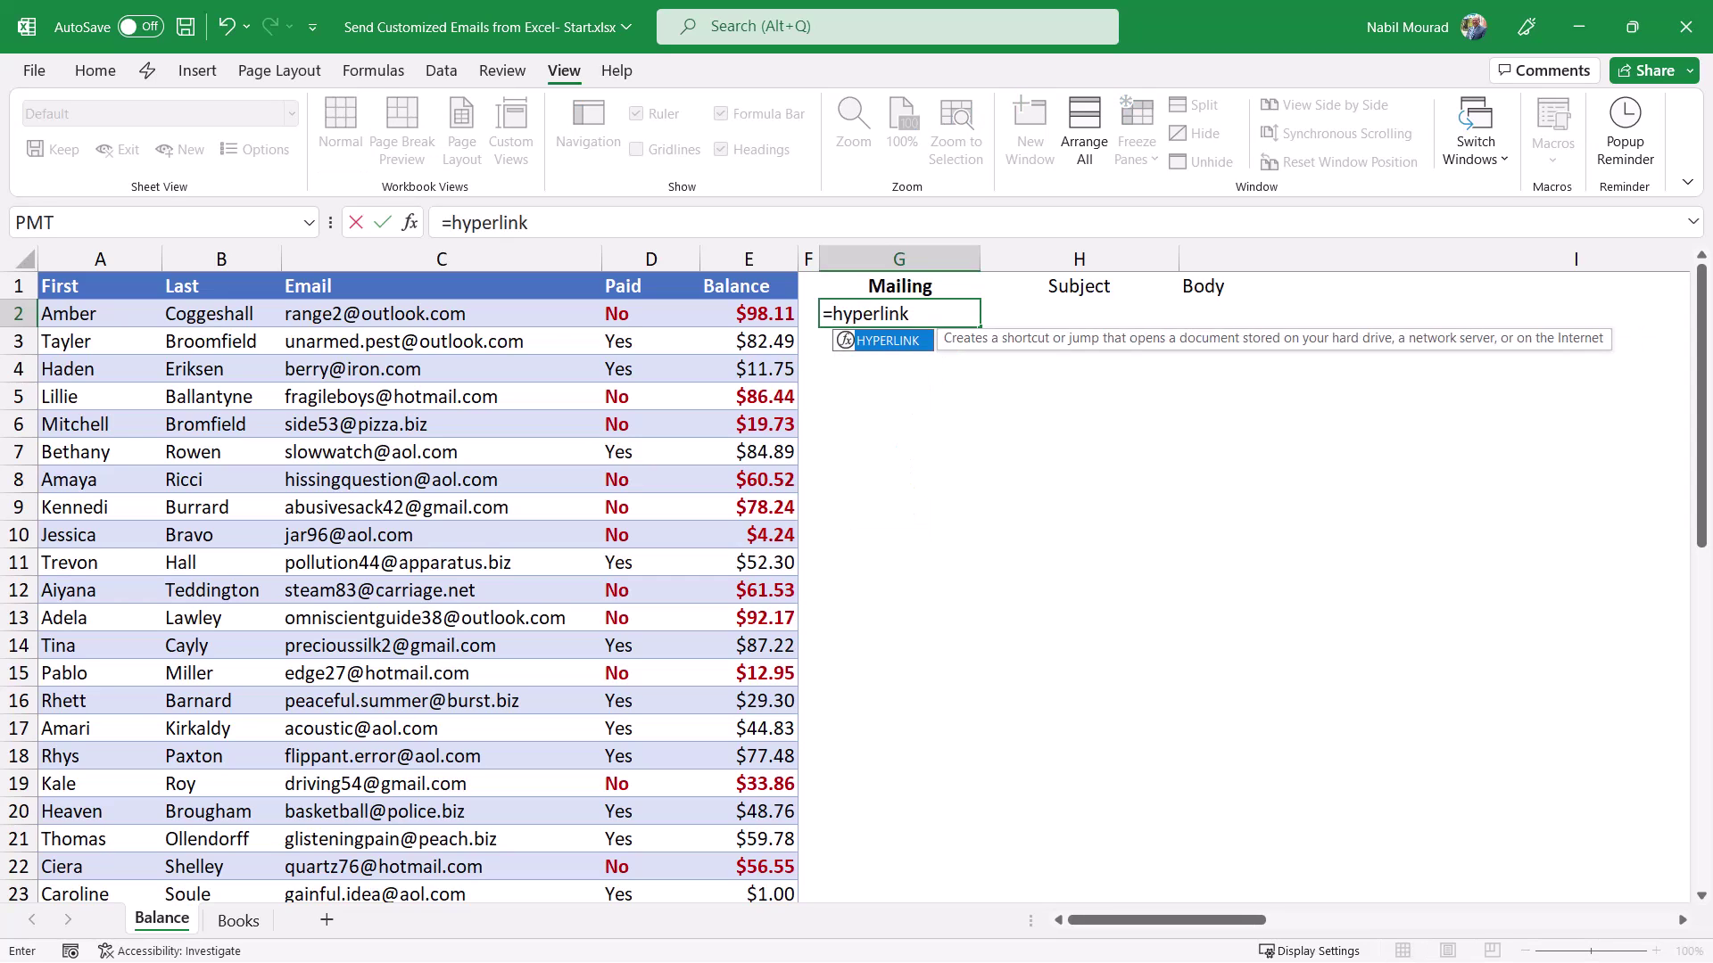
{"action": "key", "text": "Tab"}
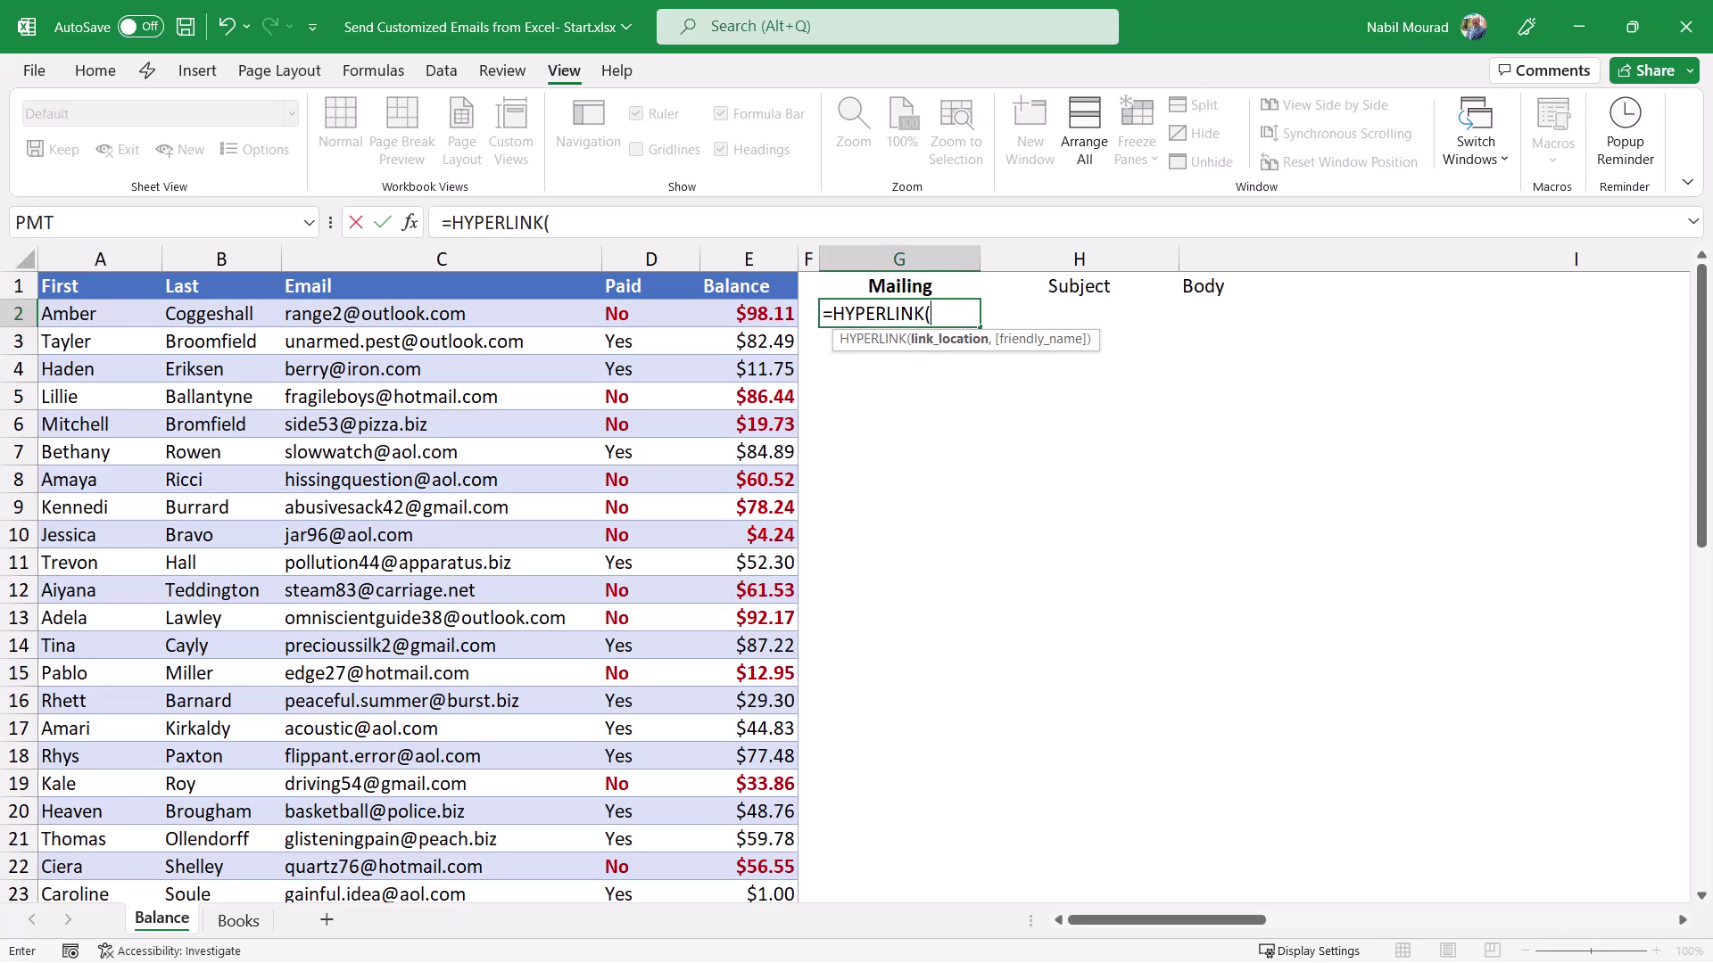
{"action": "type", "text": "\"mailto:"}
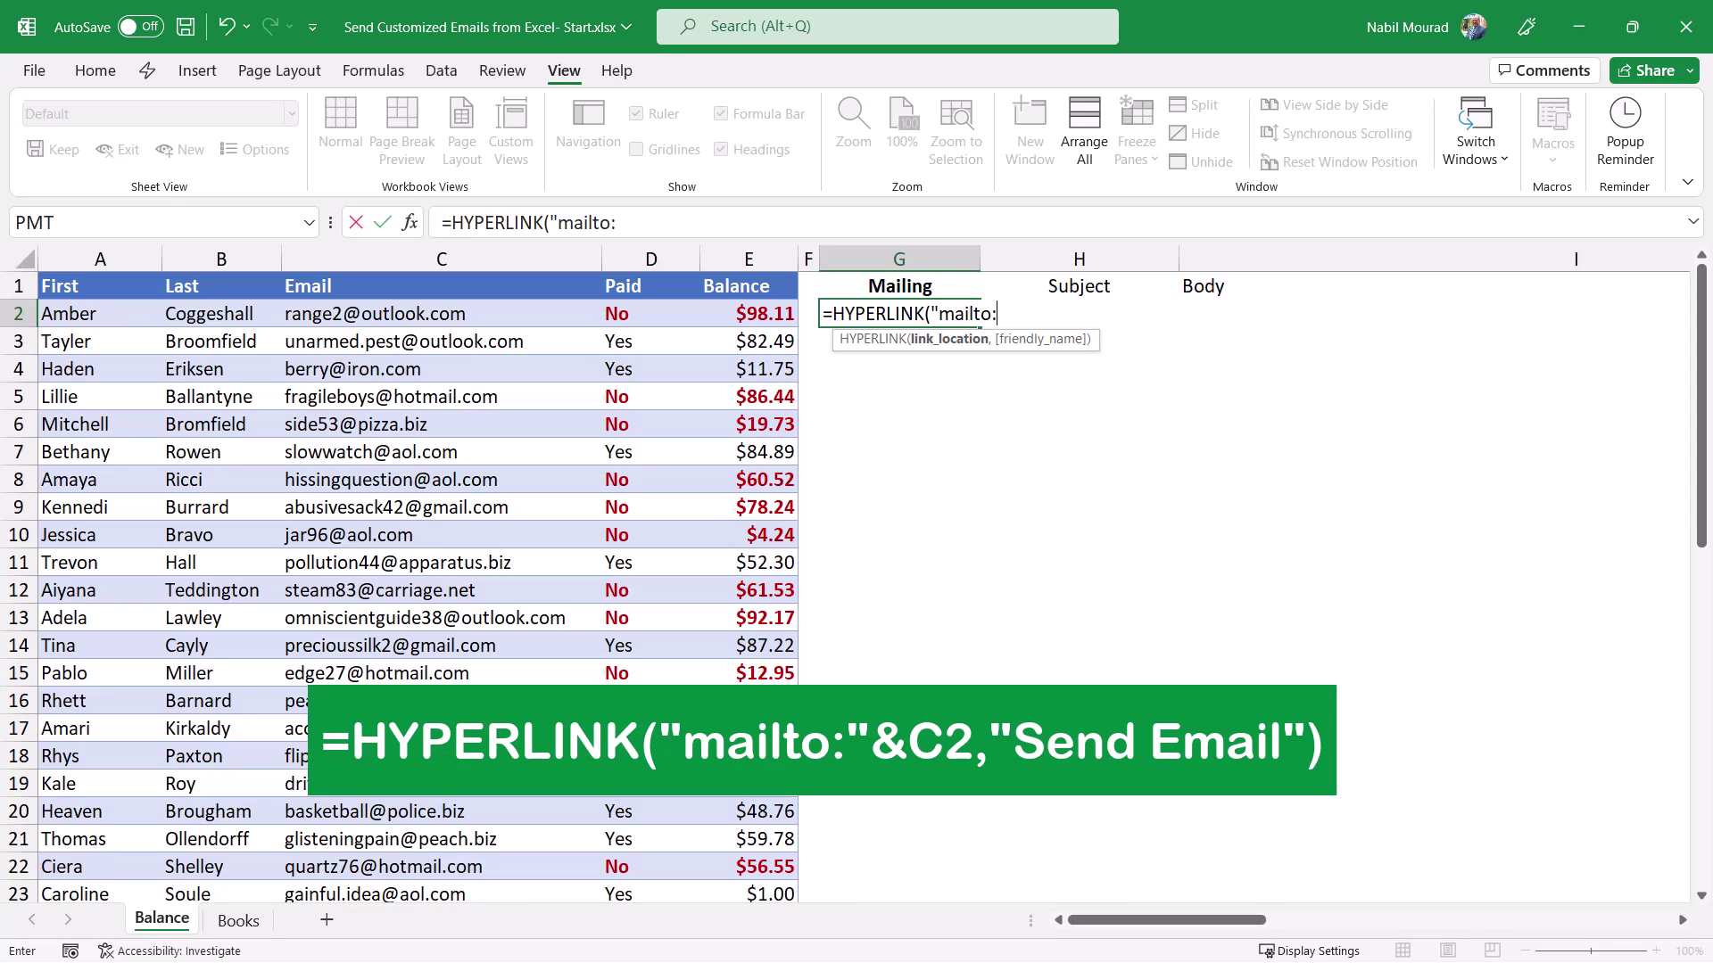
{"action": "type", "text": "\""}
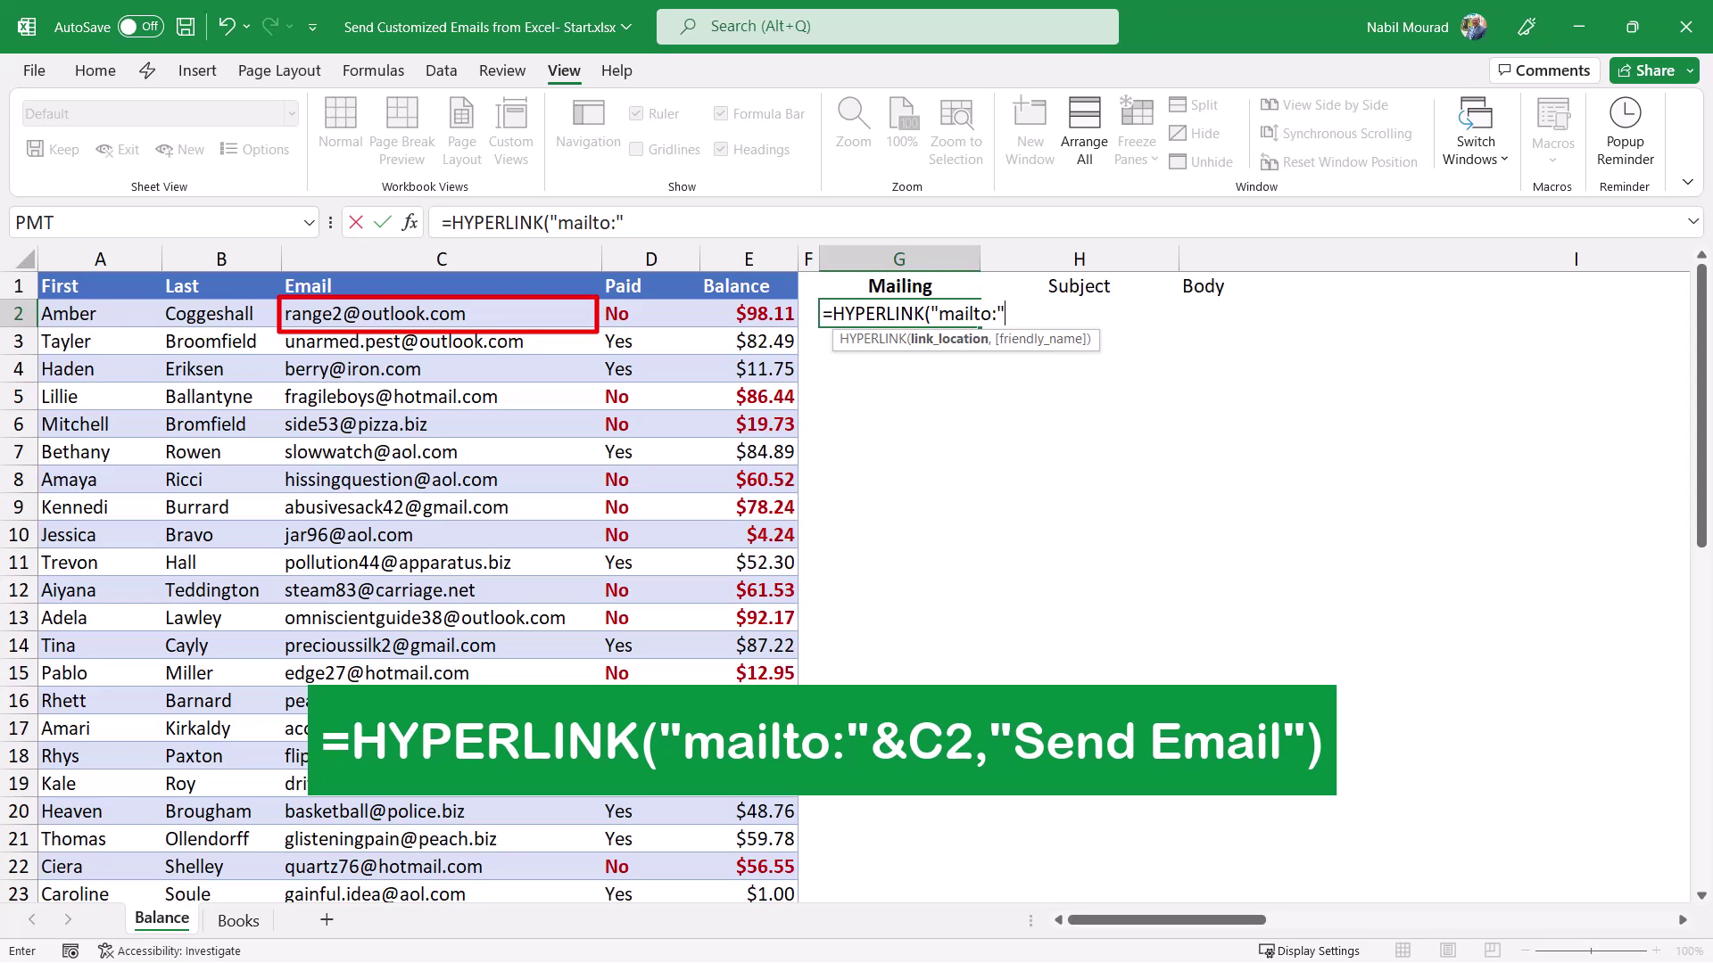
{"action": "type", "text": "&"}
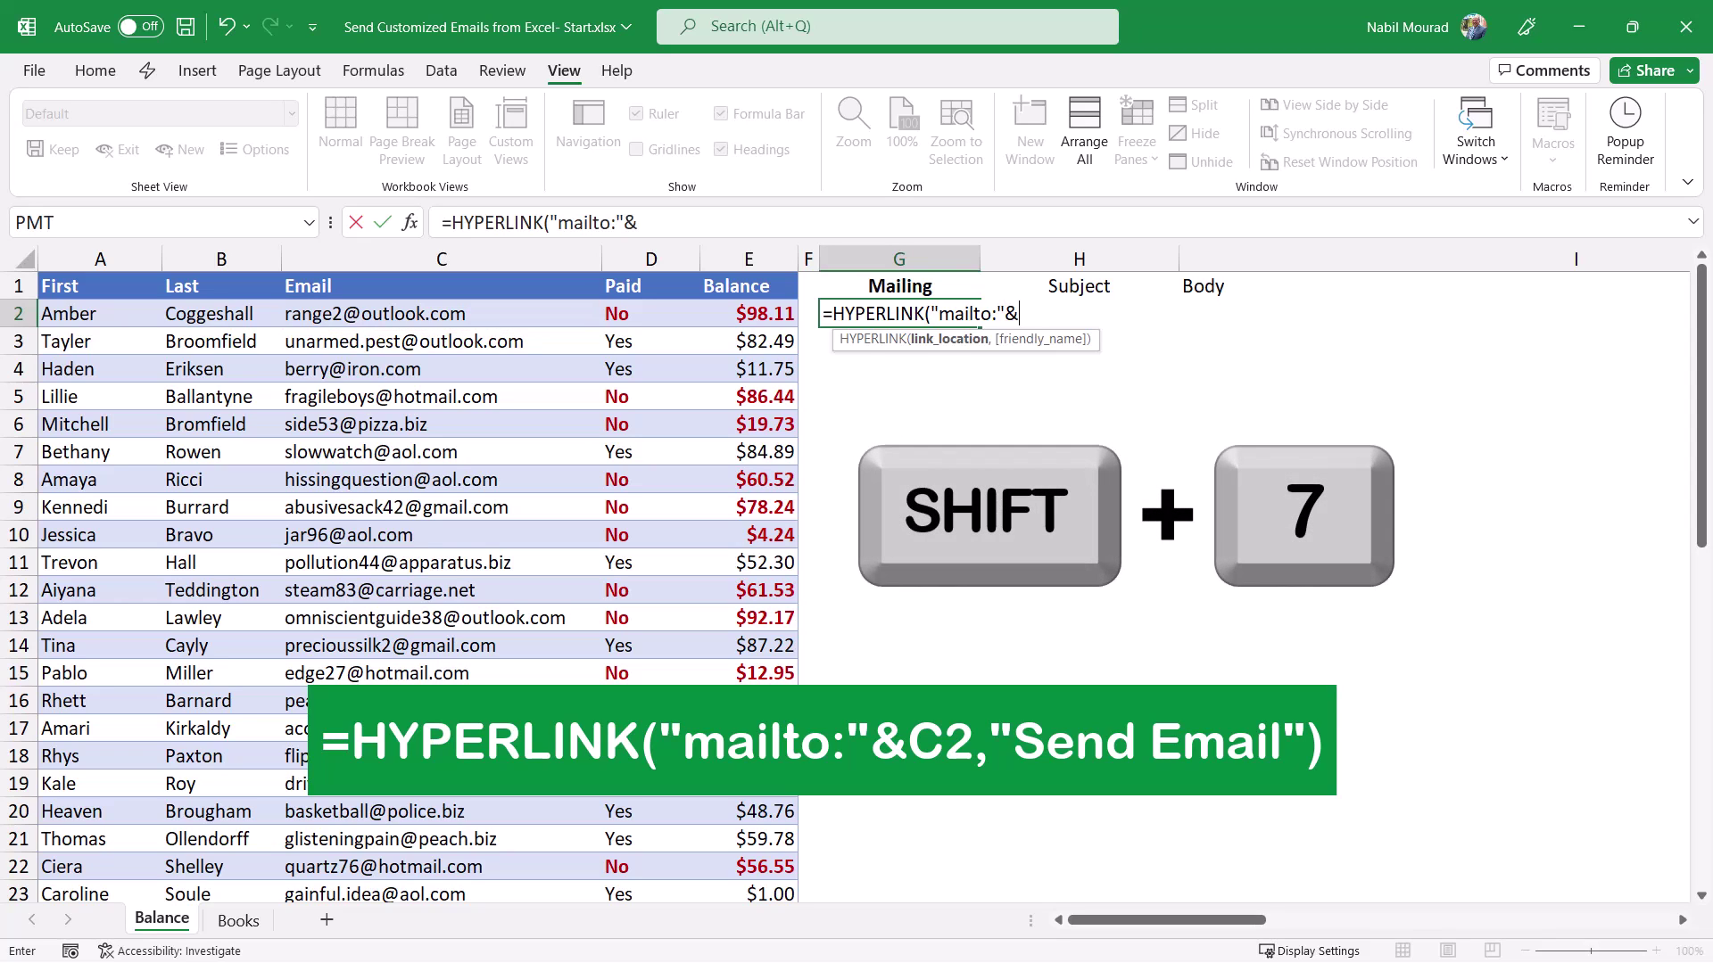
{"action": "left_click", "coordinate": [442, 313]}
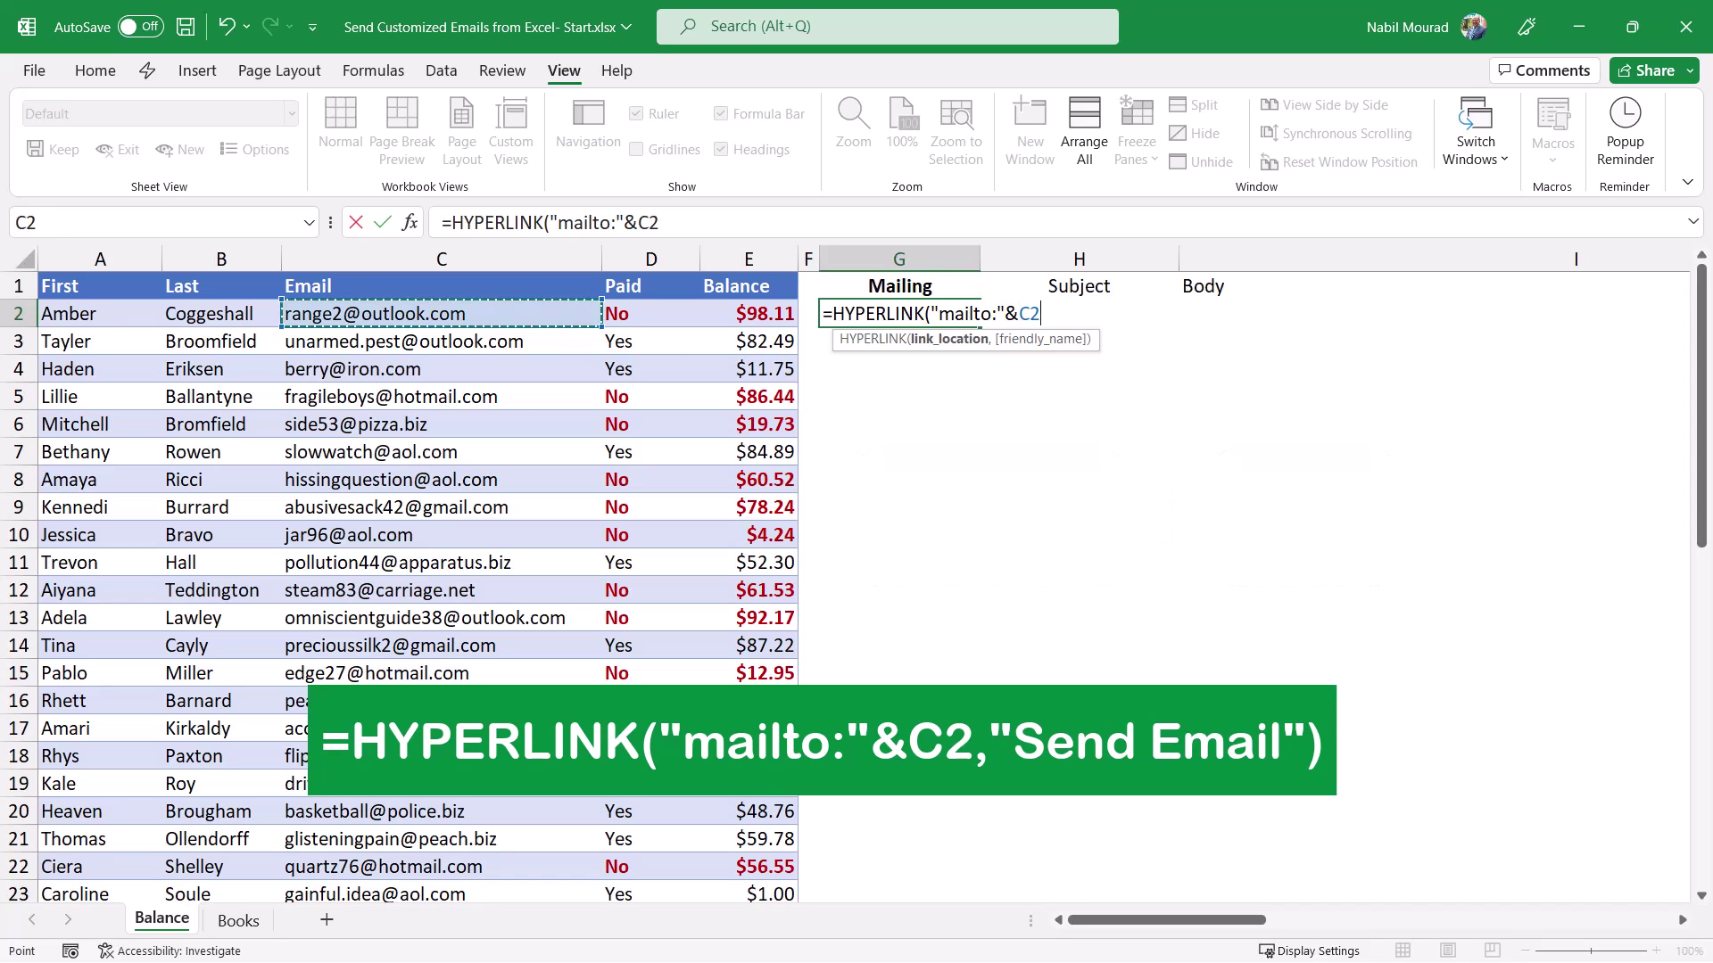
{"action": "type", "text": ","}
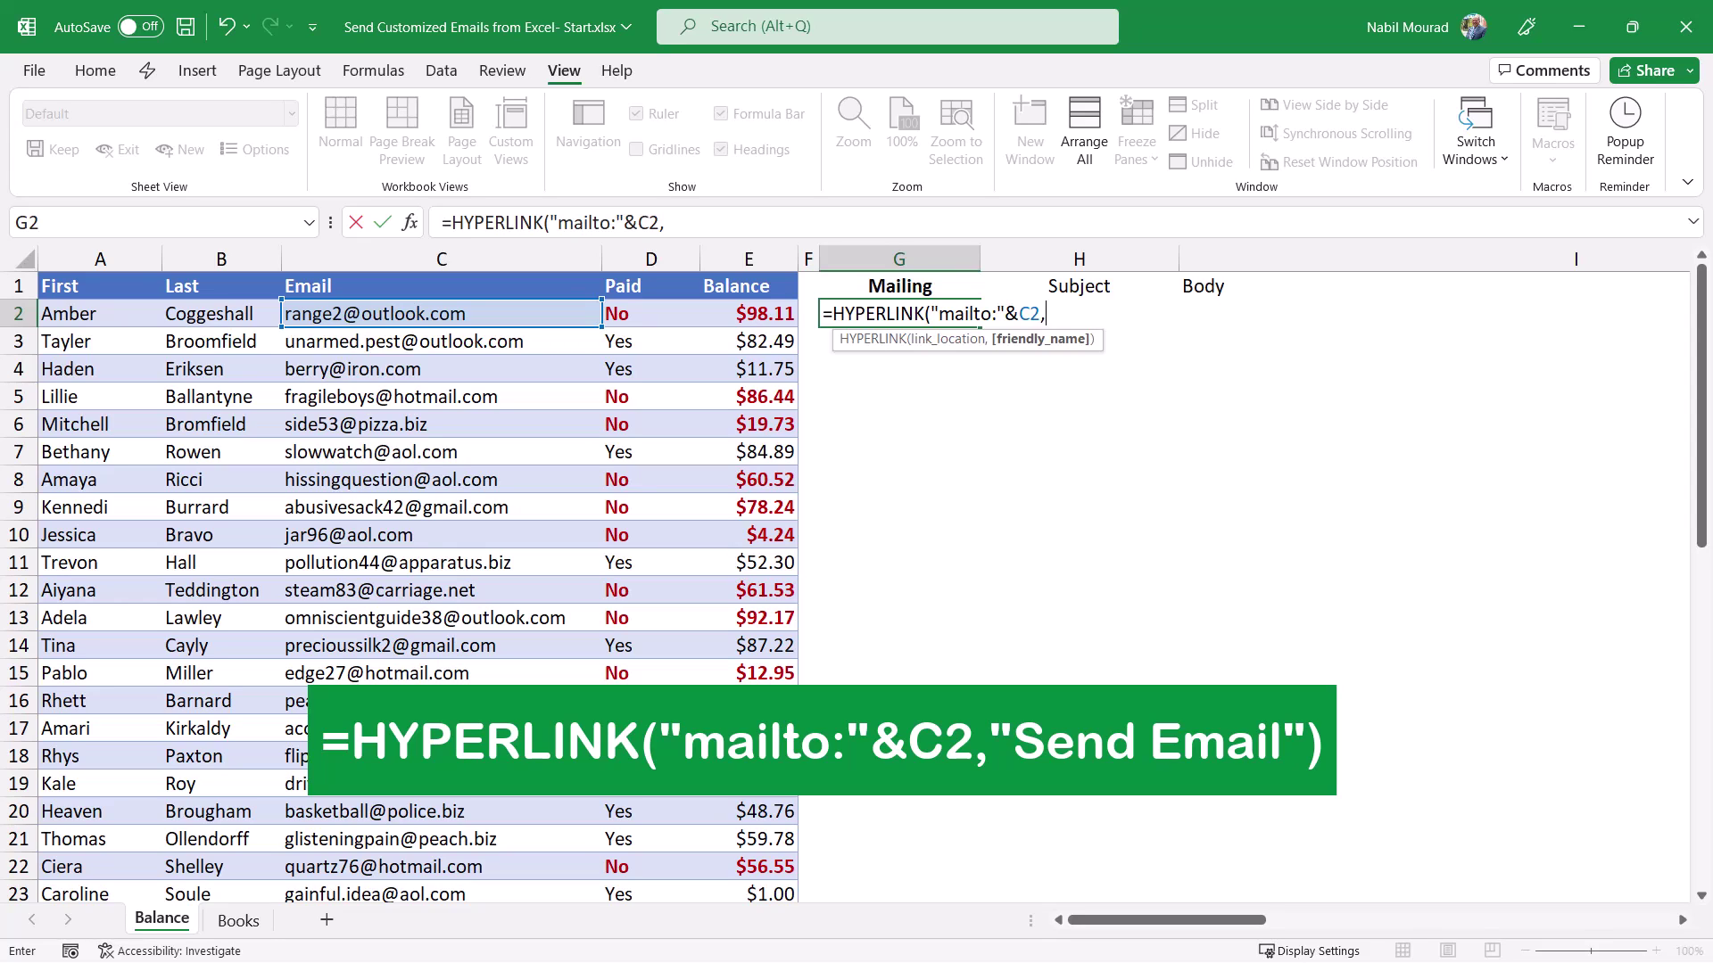
{"action": "type", "text": "\"Send Email\""}
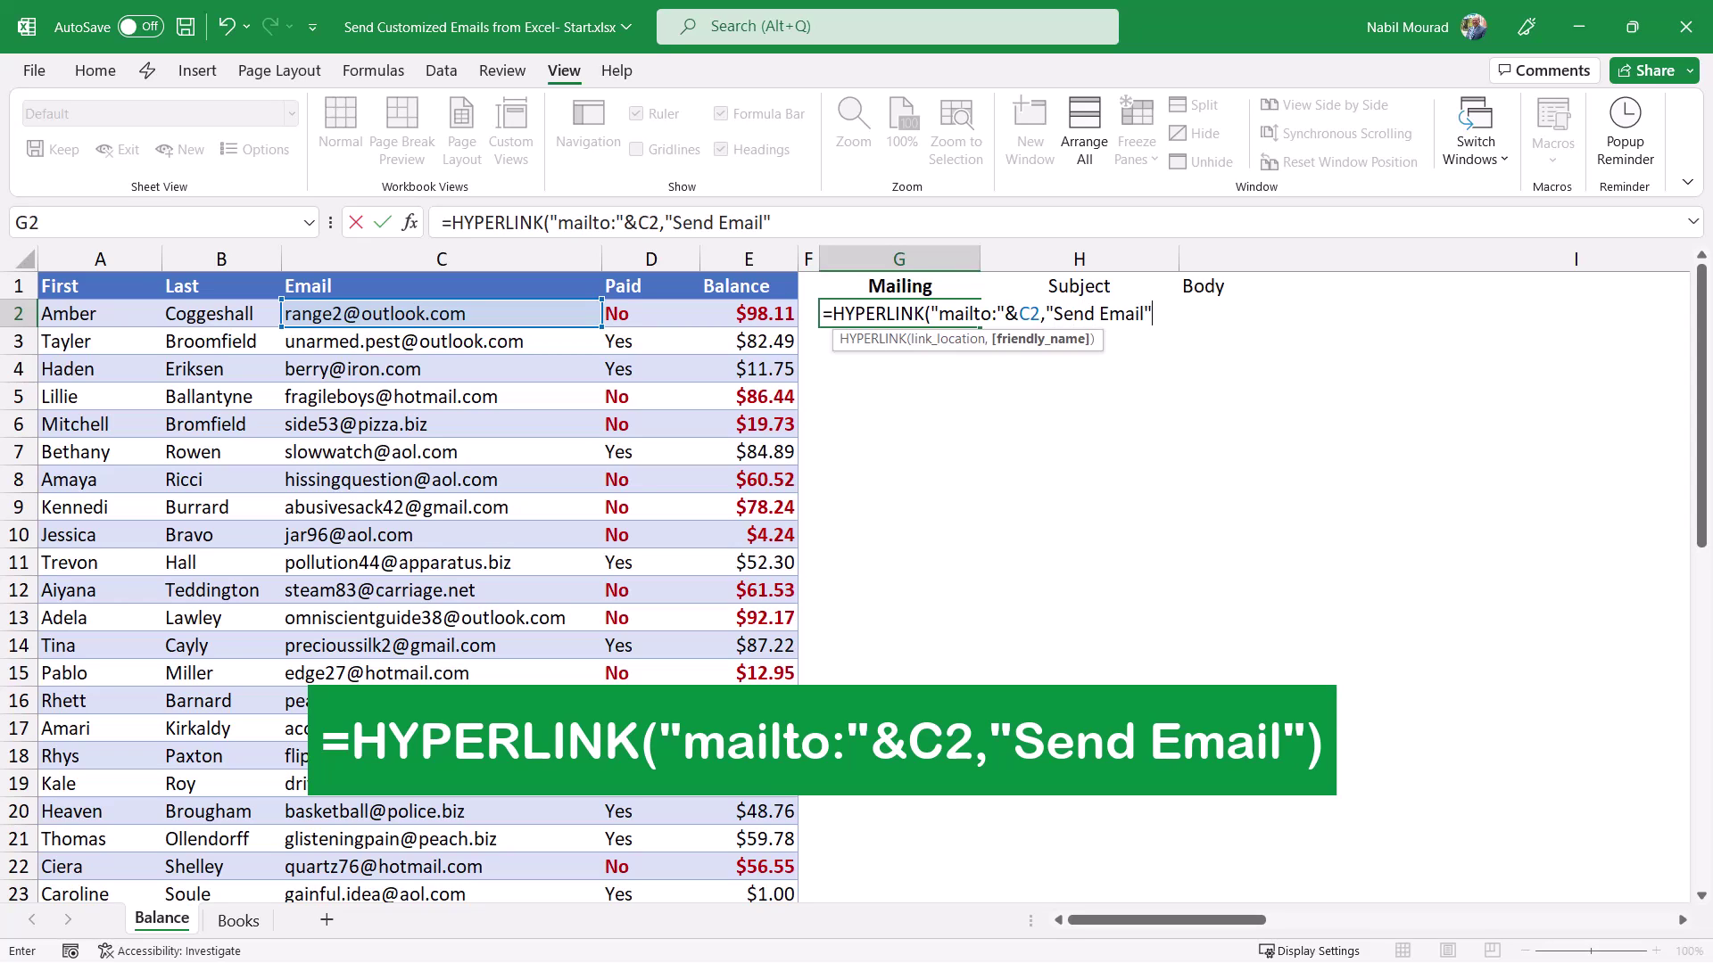
{"action": "type", "text": ")"}
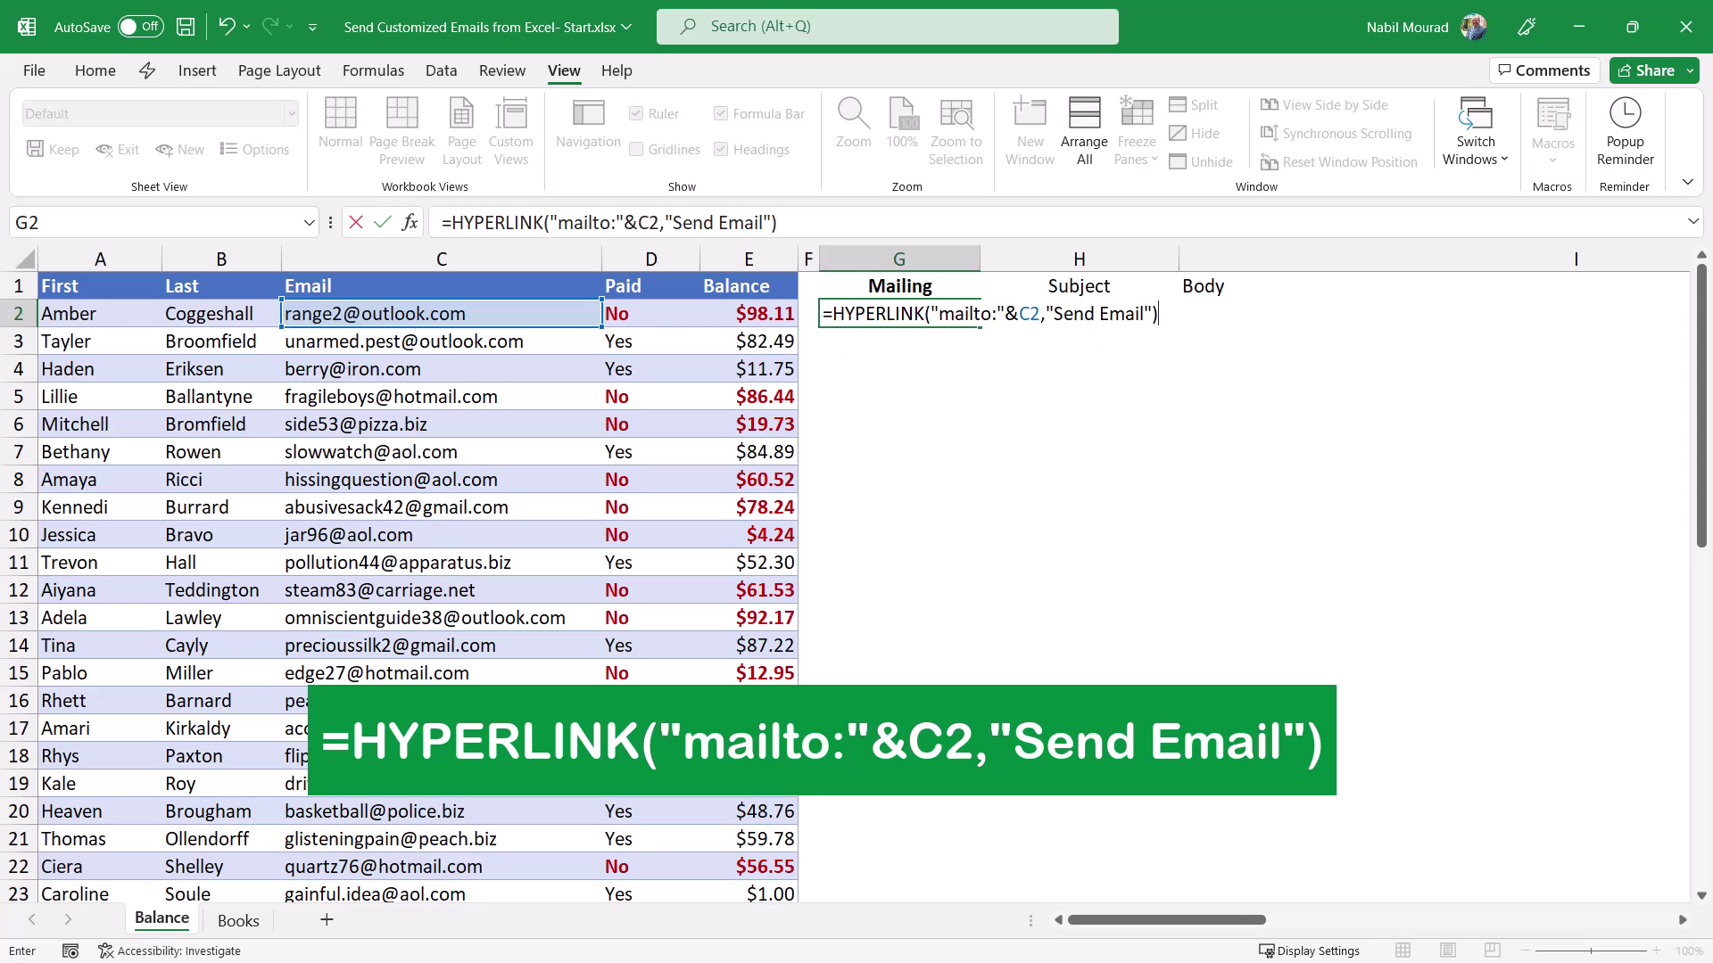
{"action": "key", "text": "Return"}
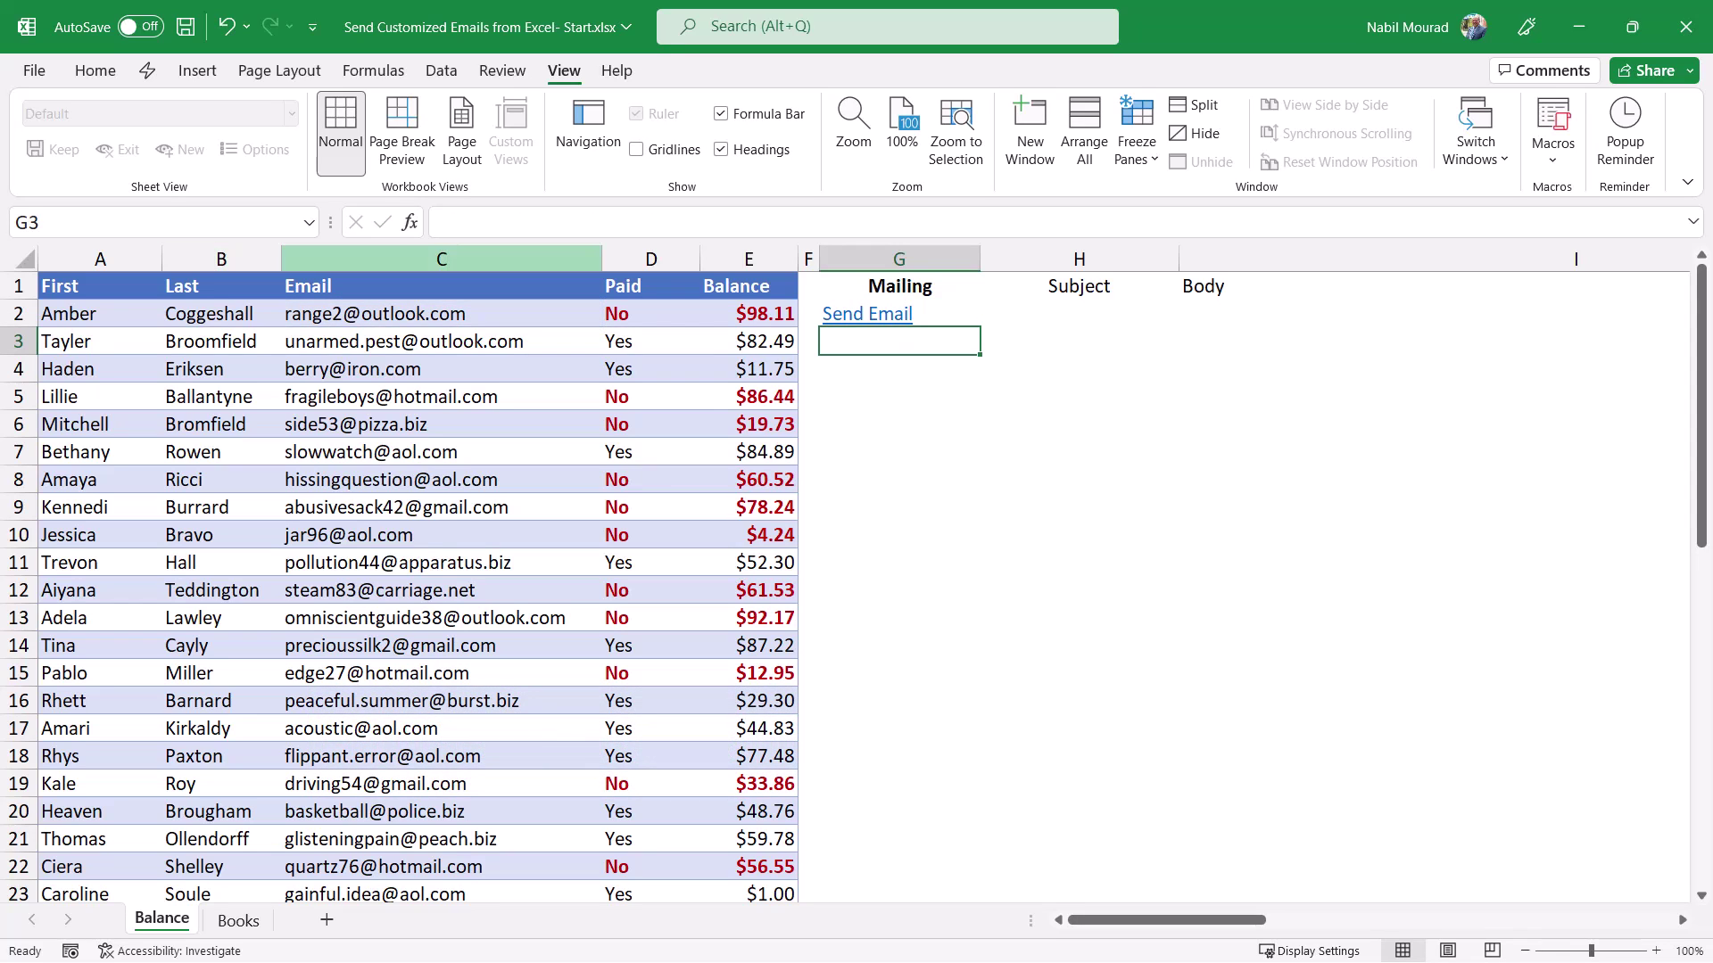
Test the Send Email link in G2 and close the opened message without sending it.
{"action": "left_click", "coordinate": [879, 314]}
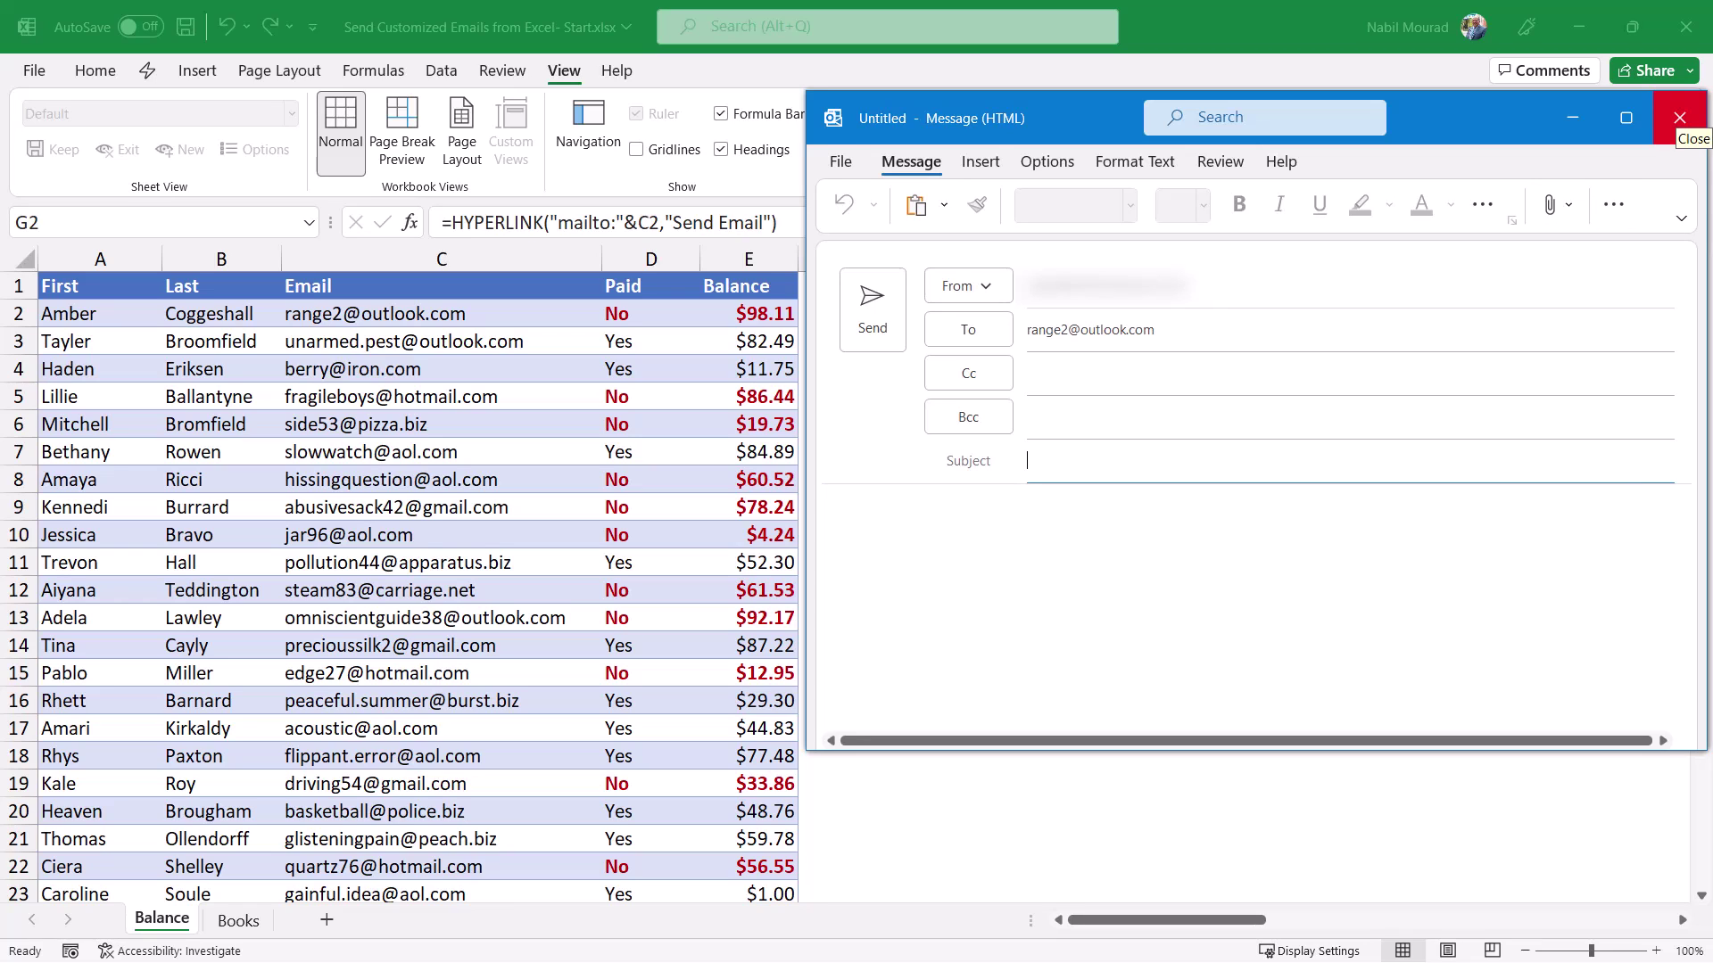
{"action": "left_click", "coordinate": [1680, 117]}
{"action": "left_click", "coordinate": [871, 550]}
Enter =IF(D2="Yes","","Payment Required") in cell H2 as the email subject.
{"action": "key", "text": "Right"}
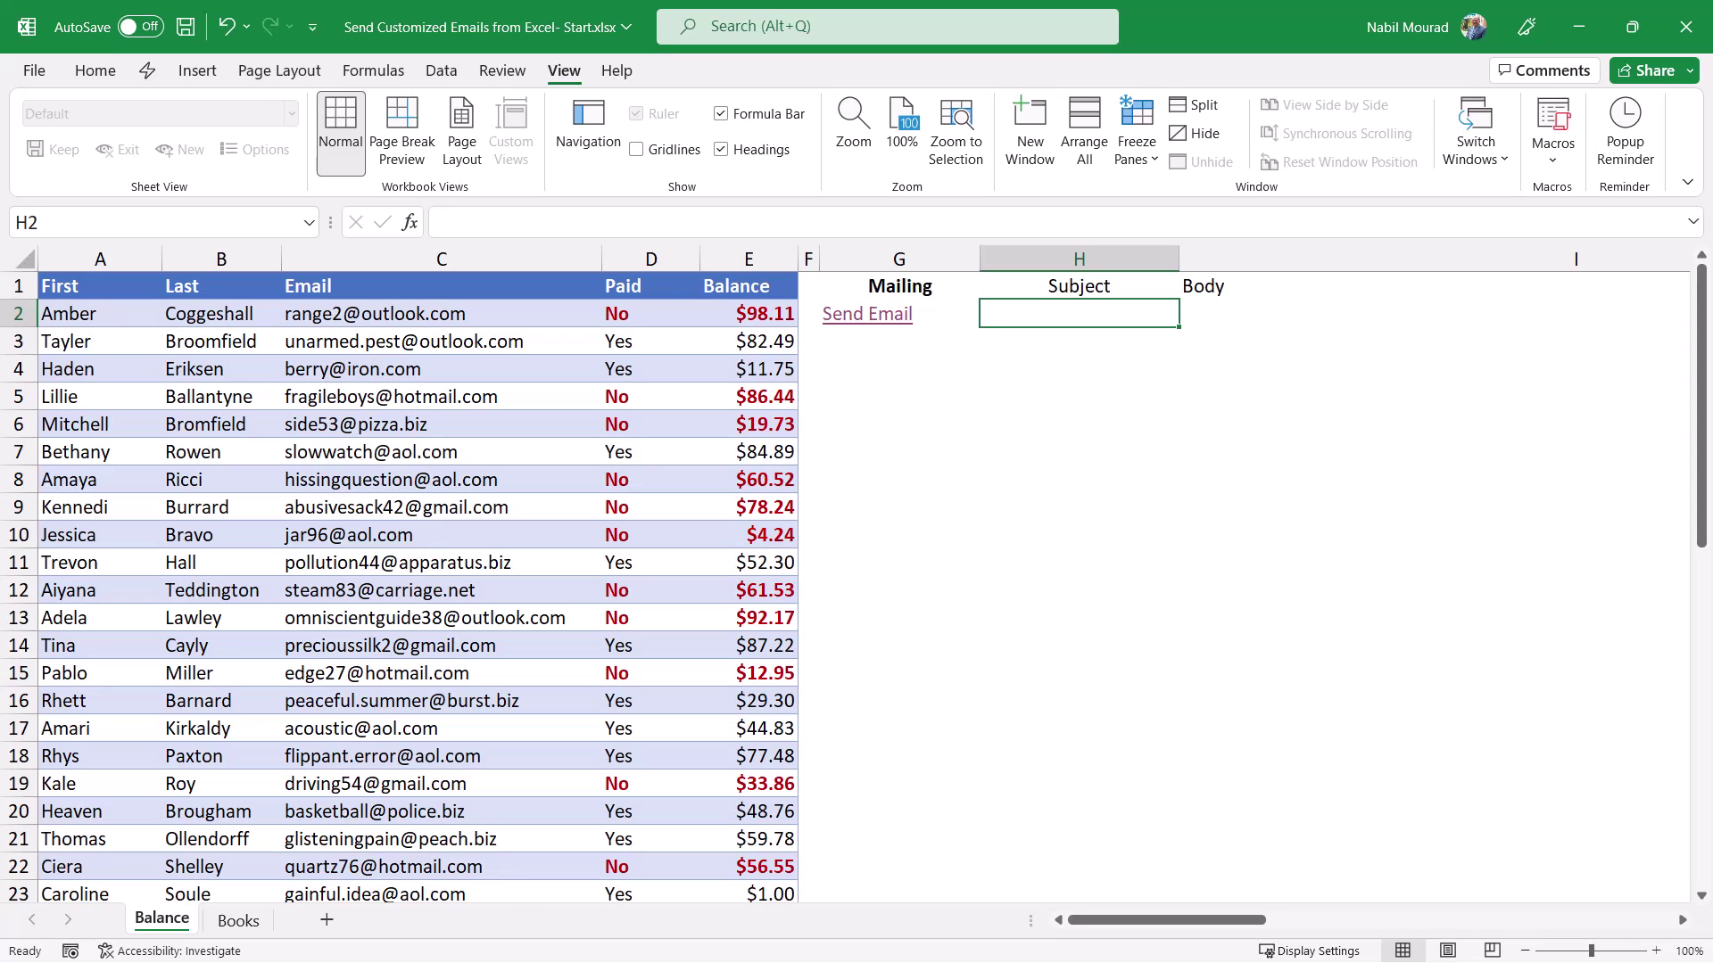
{"action": "type", "text": "="}
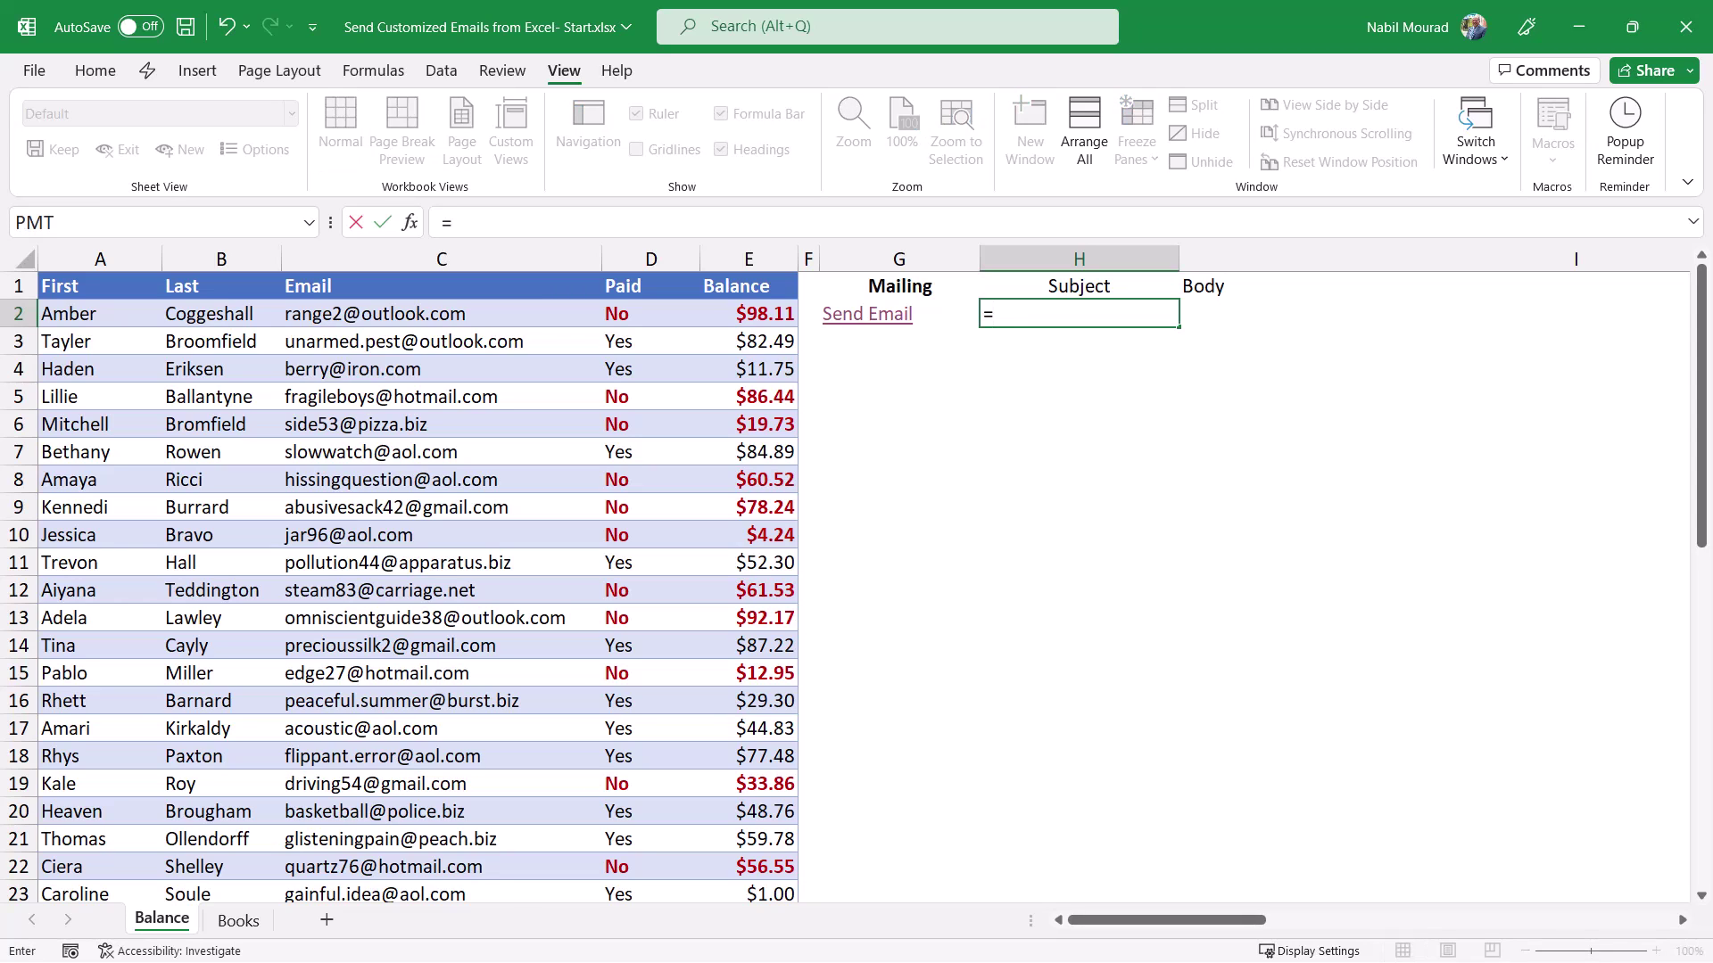
{"action": "type", "text": "IF("}
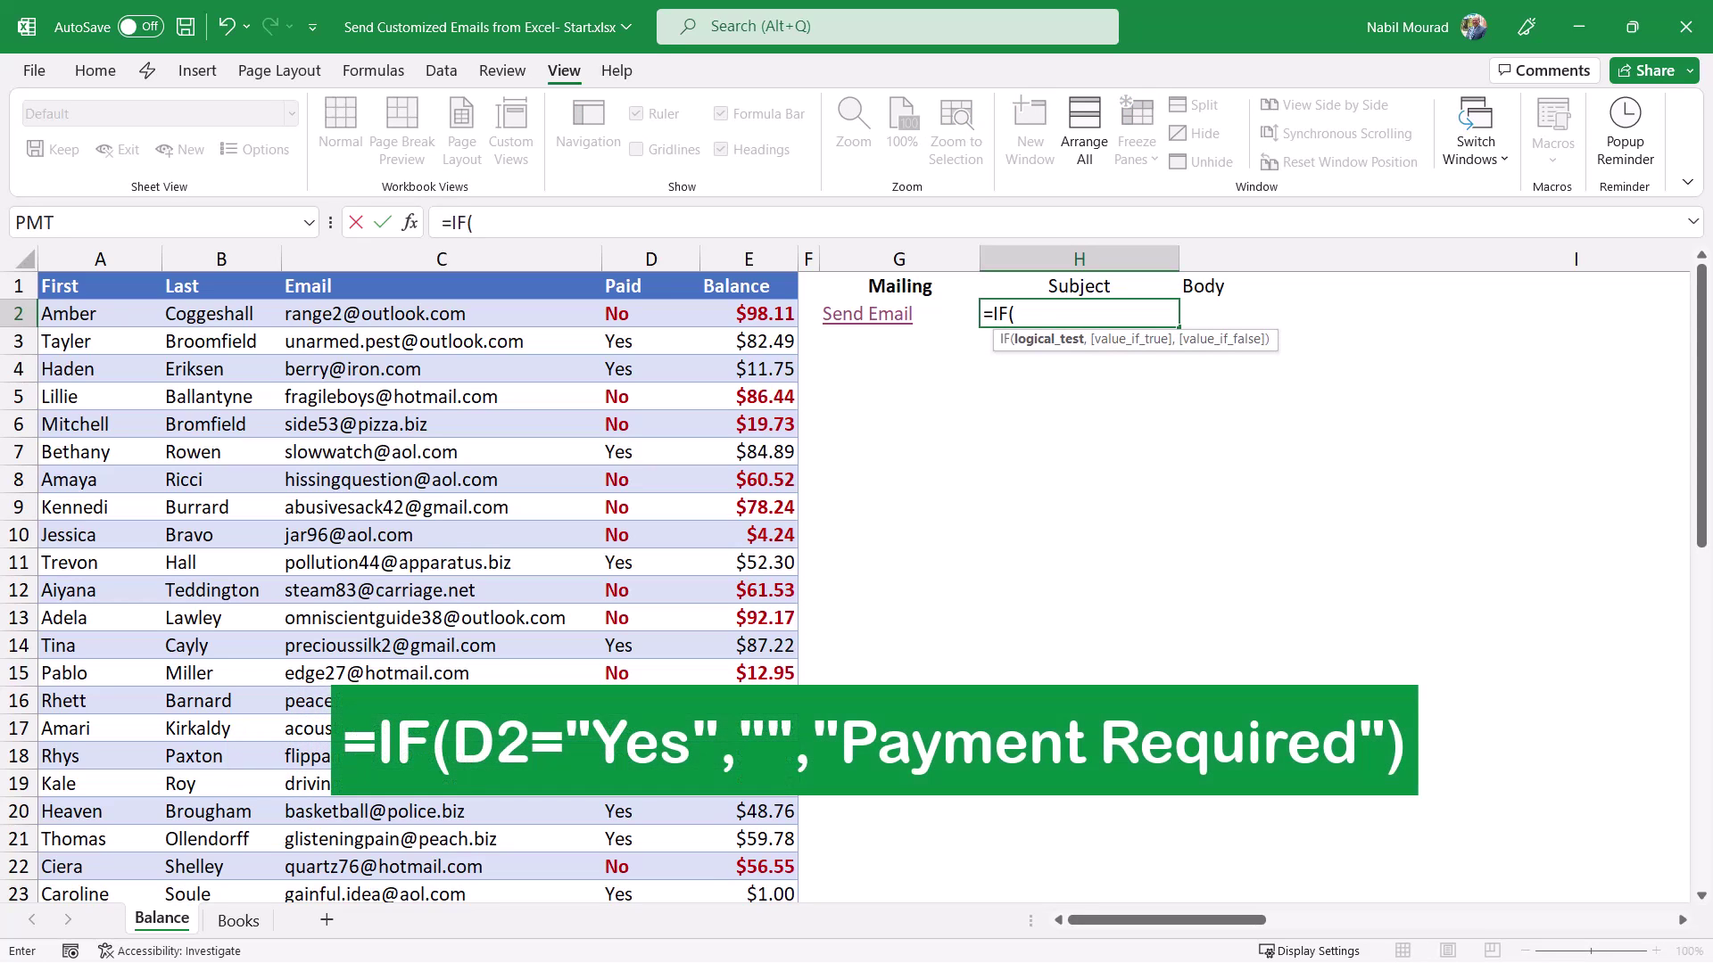
{"action": "left_click", "coordinate": [650, 313]}
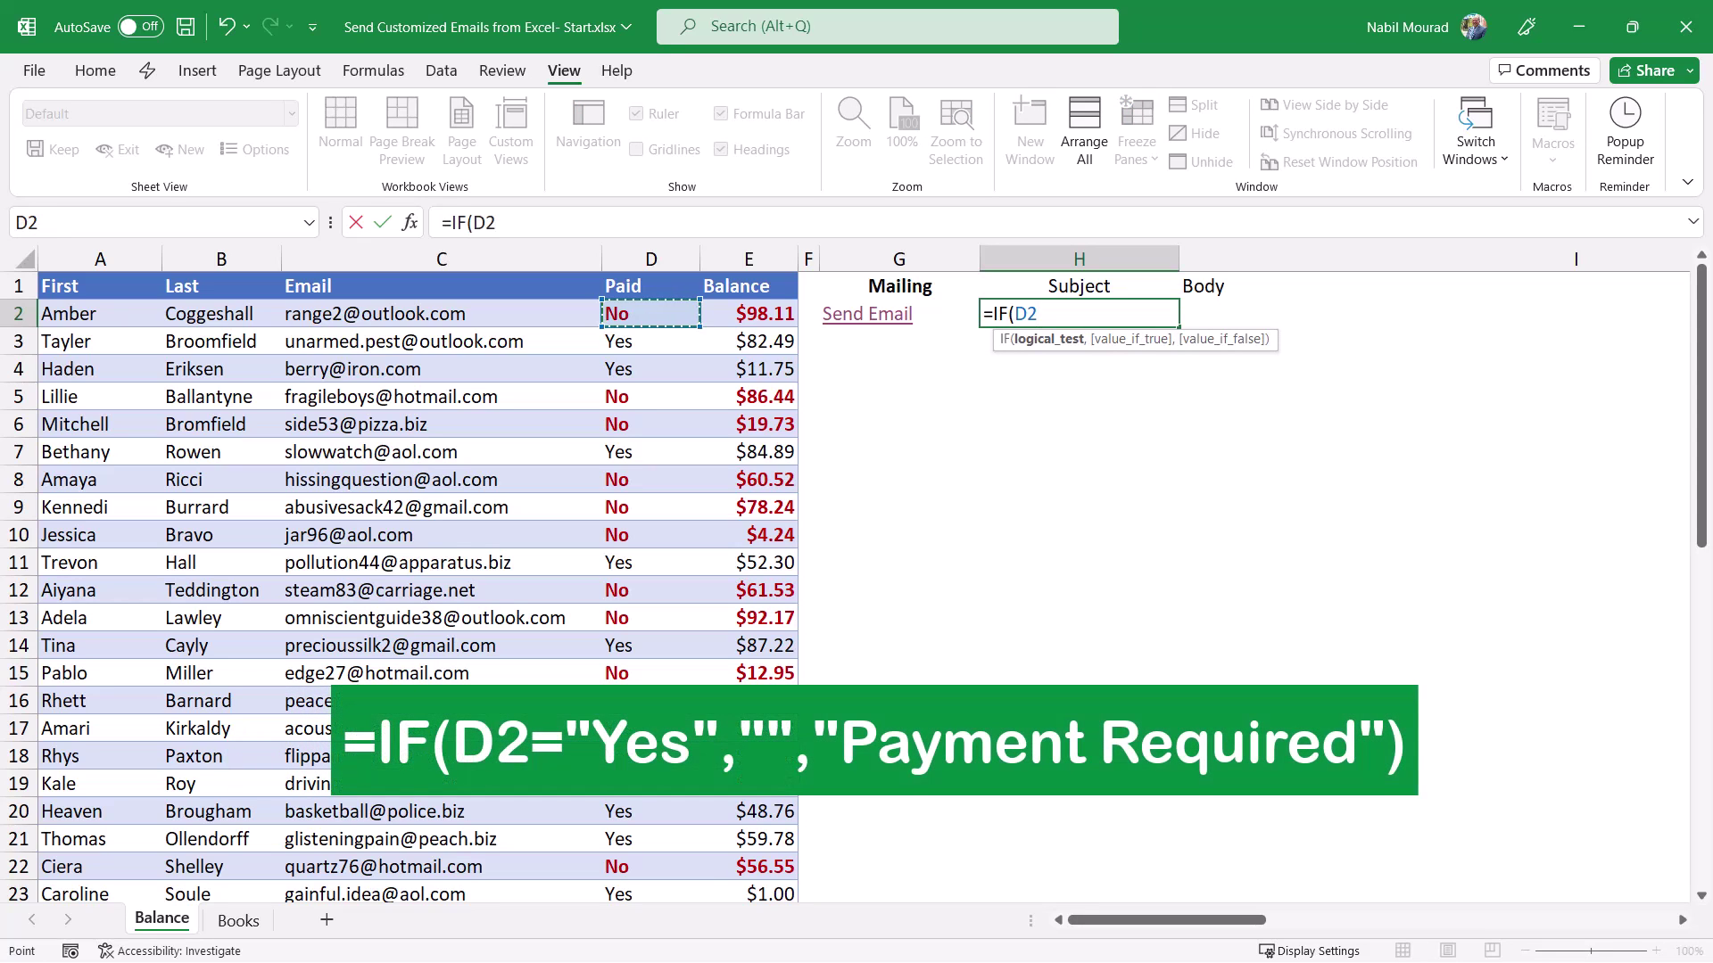
{"action": "type", "text": "=\"Yes\","}
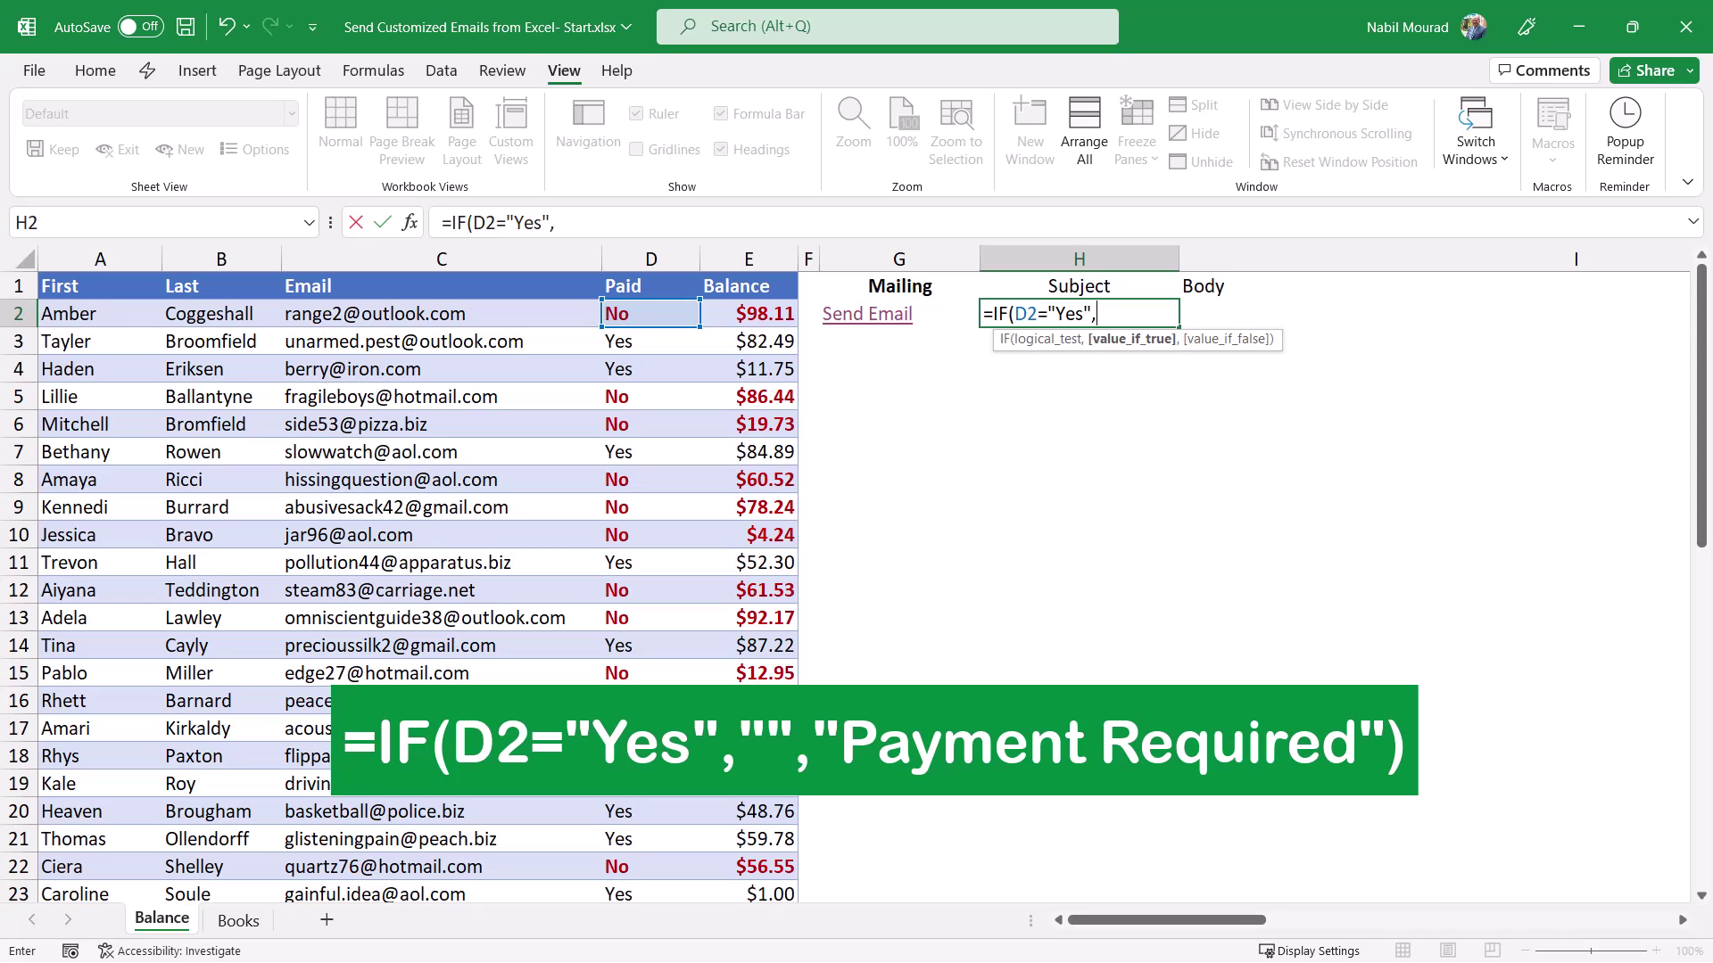
{"action": "type", "text": "\"\","}
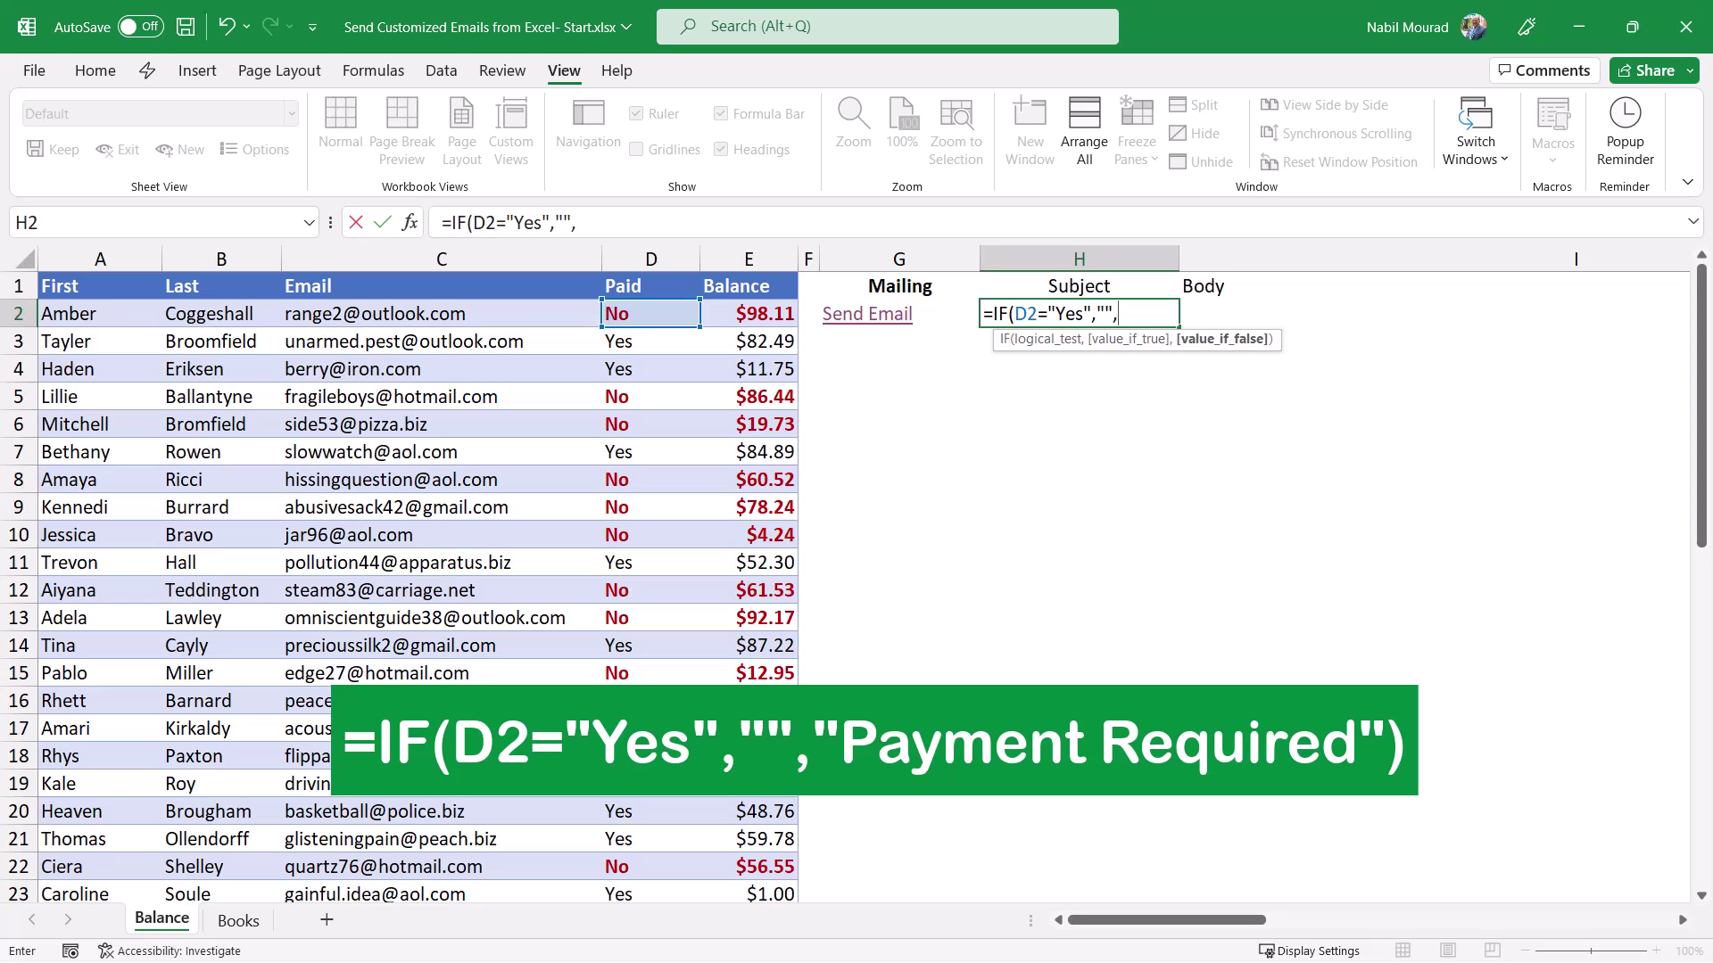
{"action": "type", "text": "\"Payment Required\")"}
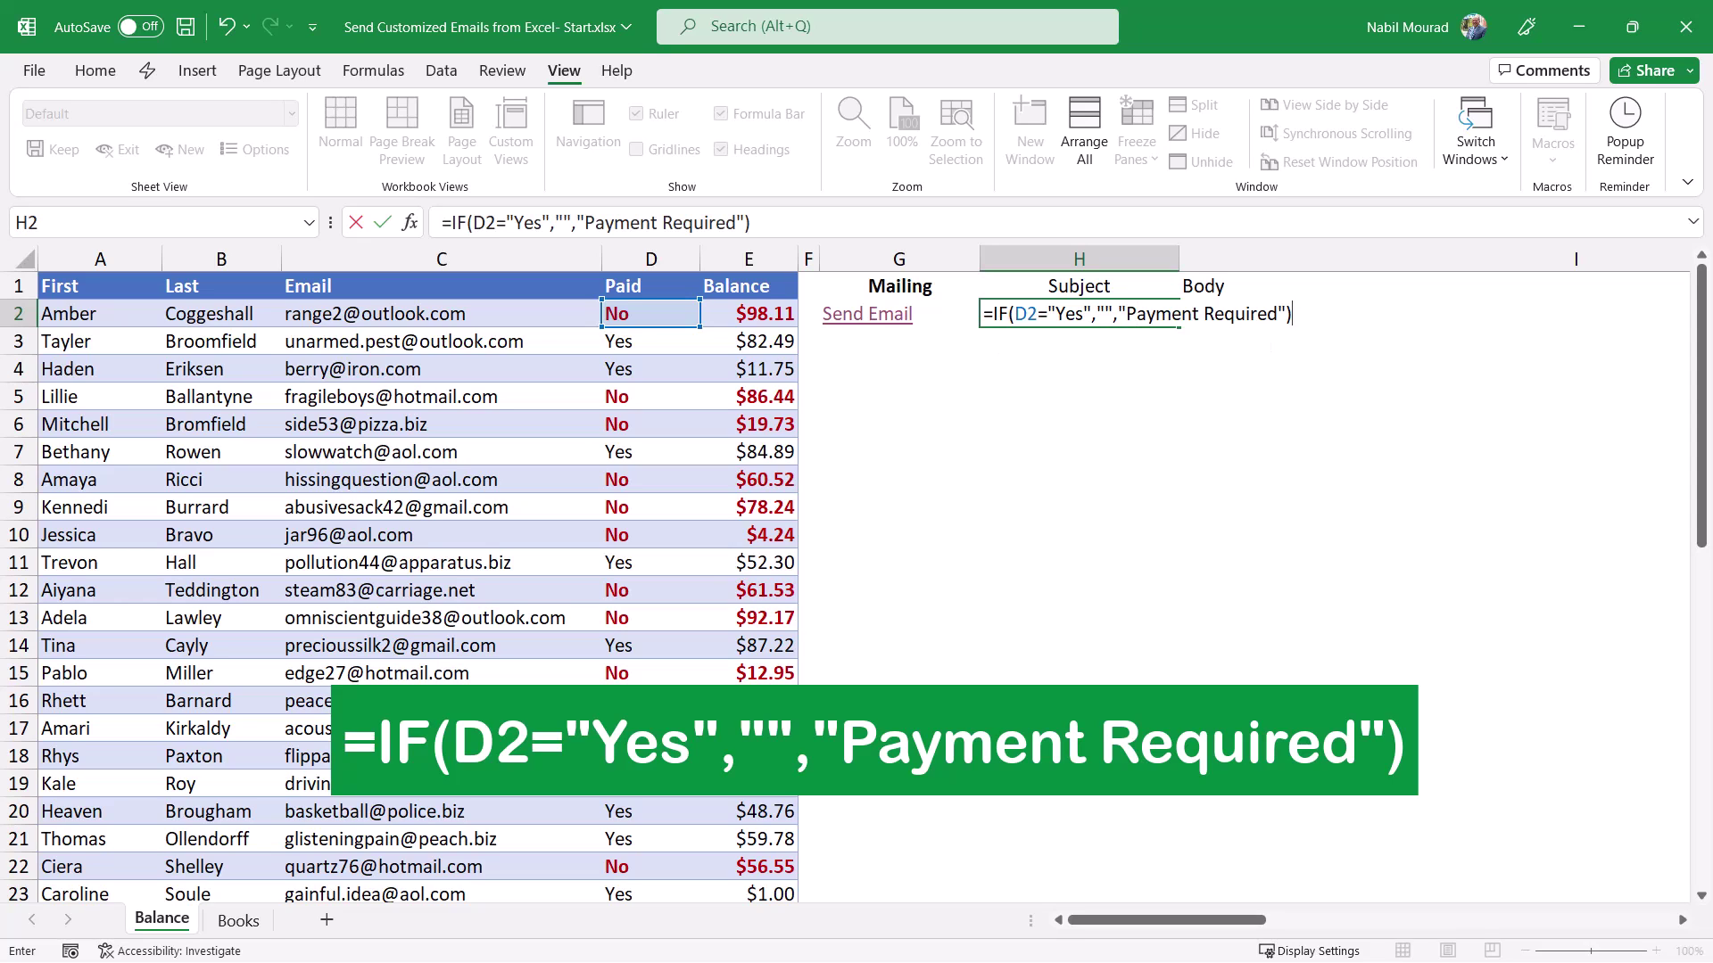
{"action": "key", "text": "Return"}
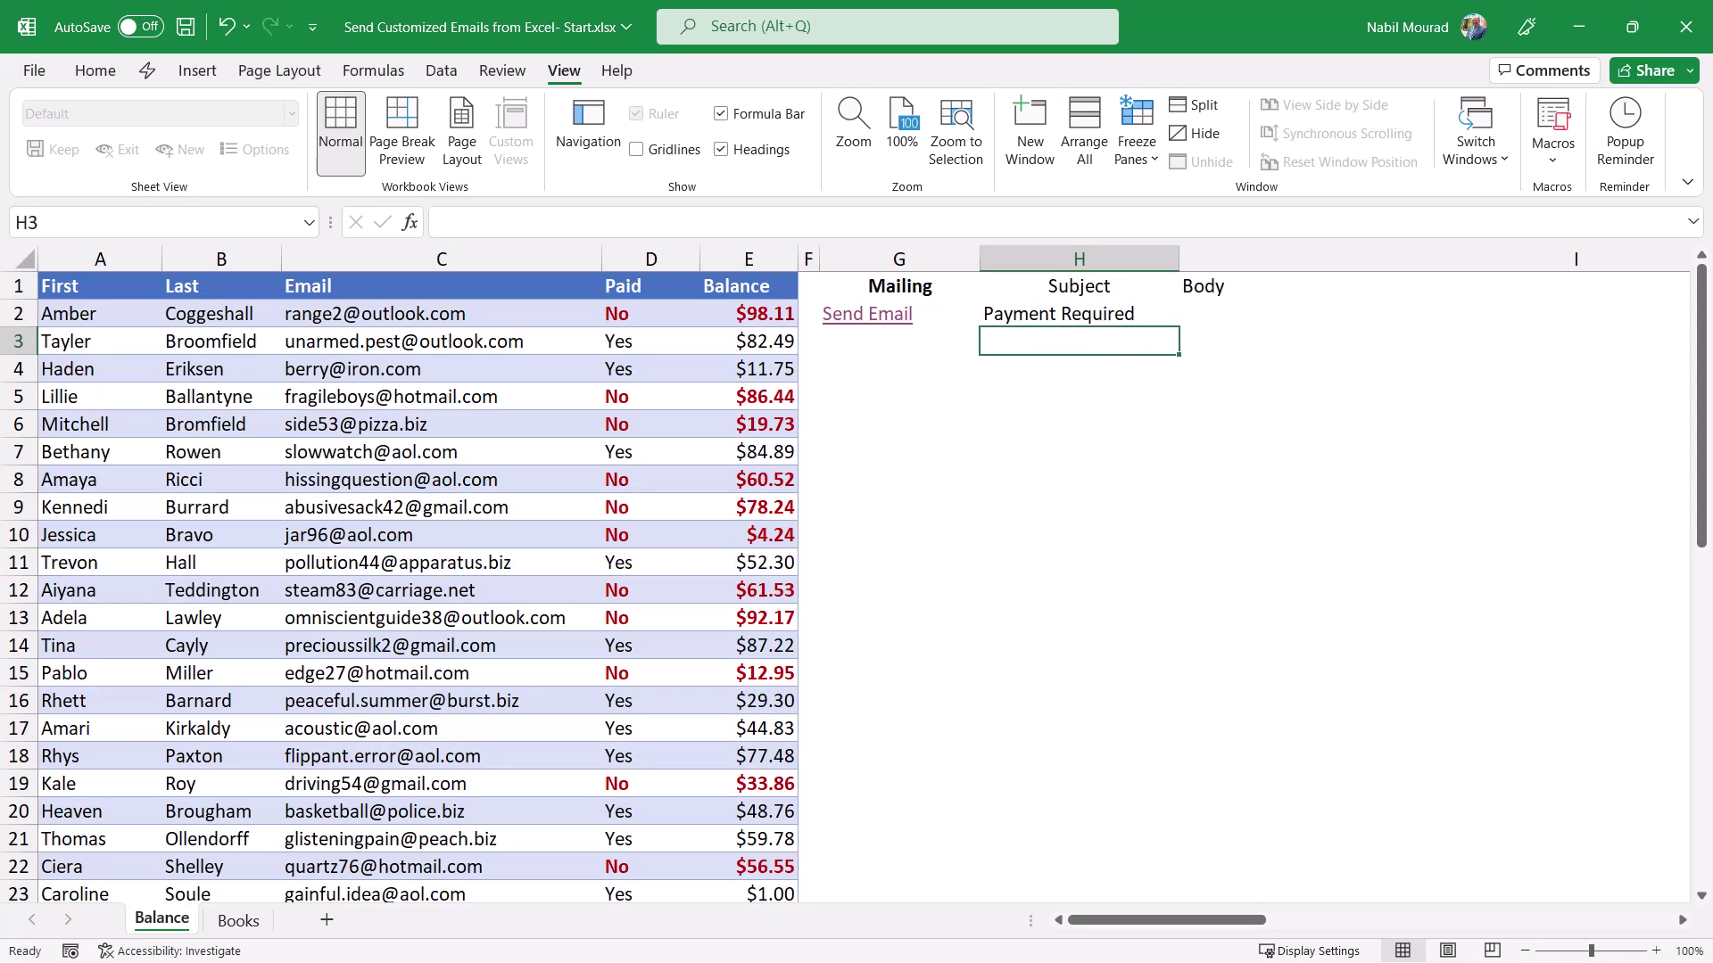
Enter ="Hello "&A2&", there is an amount of: "&E2&" that is past due! Please process the payment asap." in cell I2 as the email body.
{"action": "left_click", "coordinate": [1434, 313]}
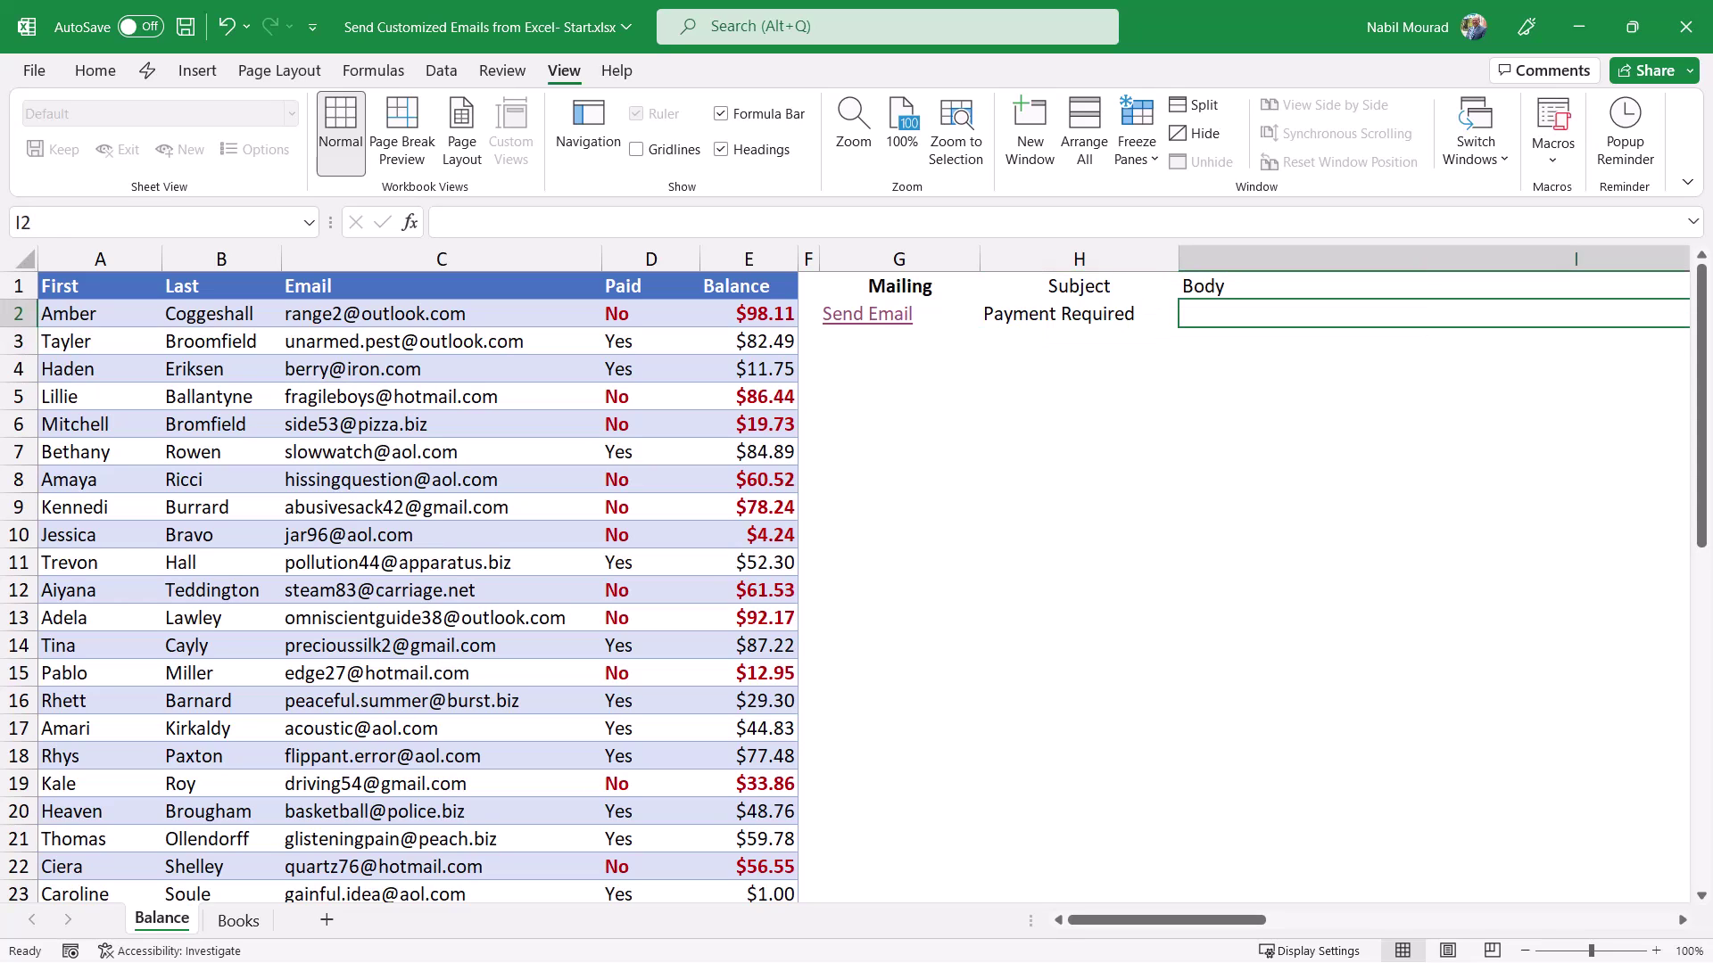
{"action": "type", "text": "="}
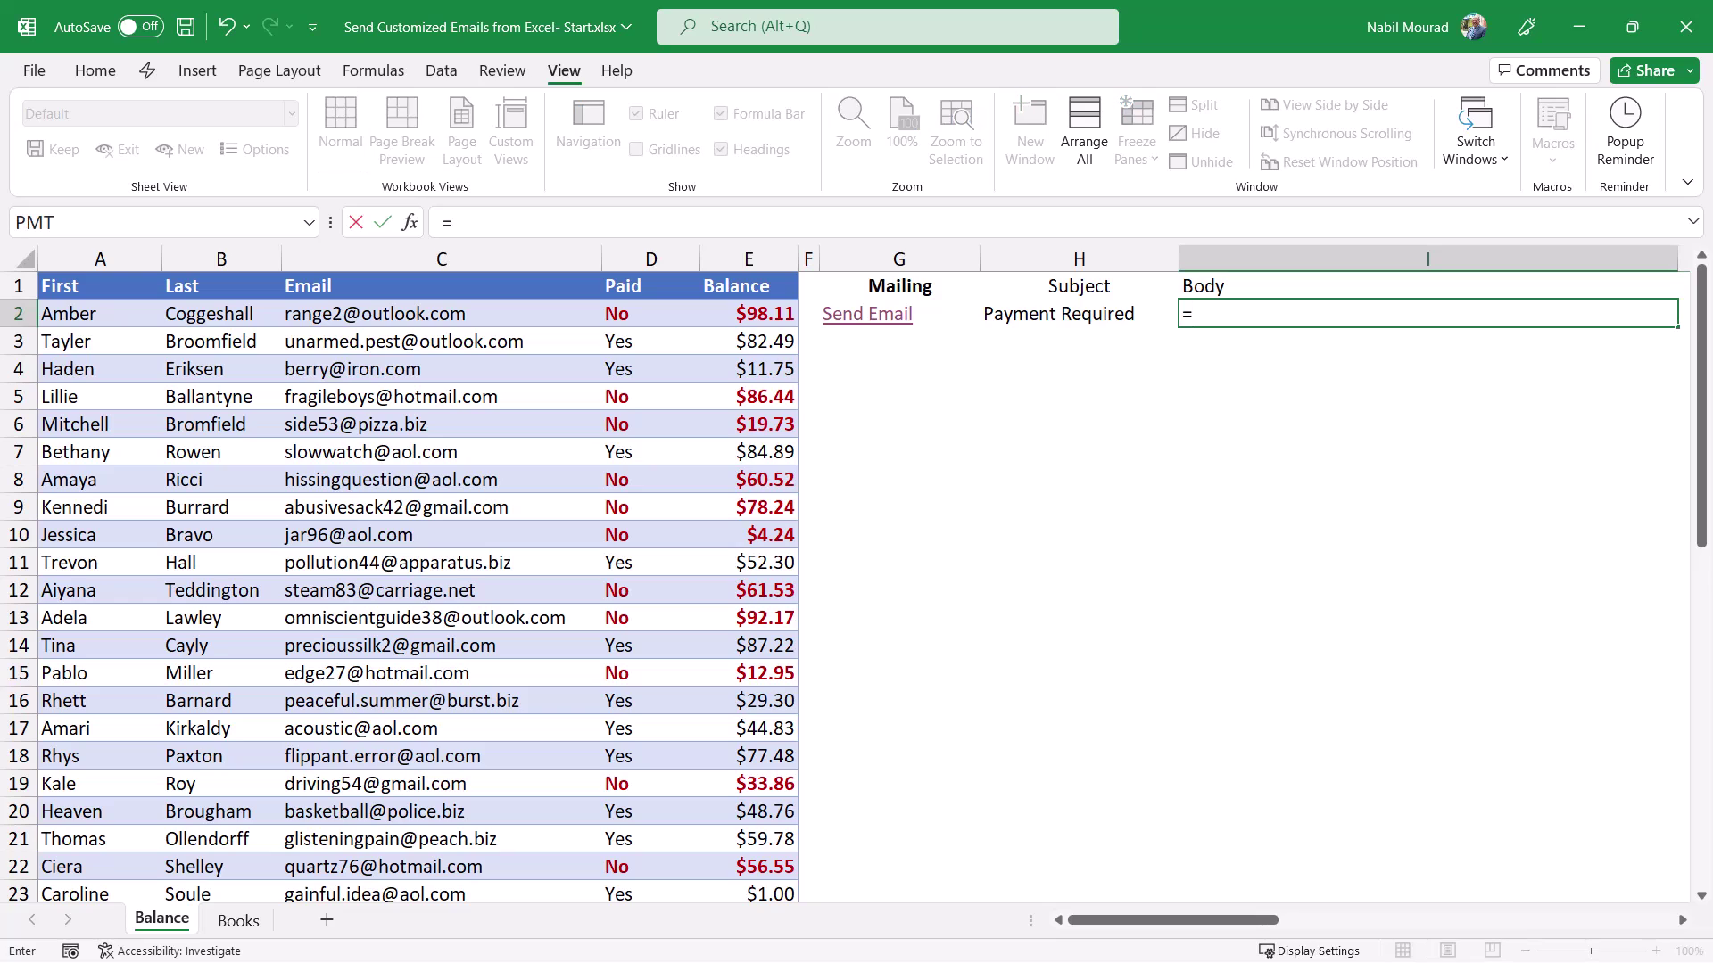
{"action": "type", "text": "\"Hello \"&"}
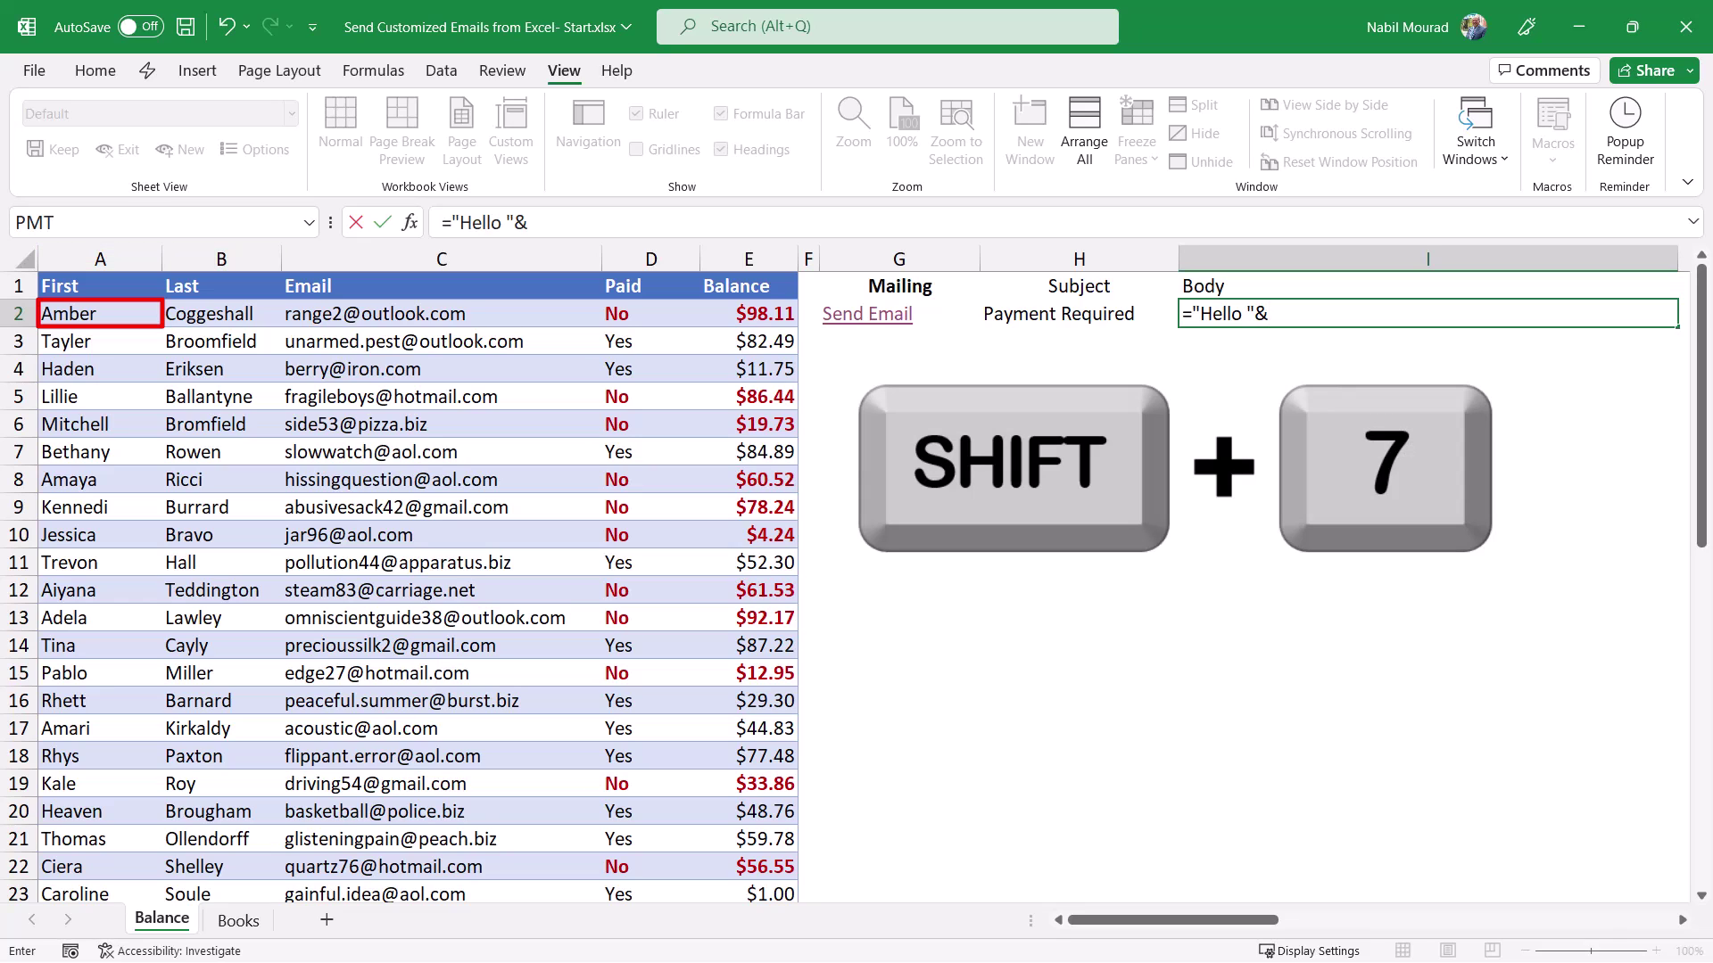
{"action": "left_click", "coordinate": [85, 313]}
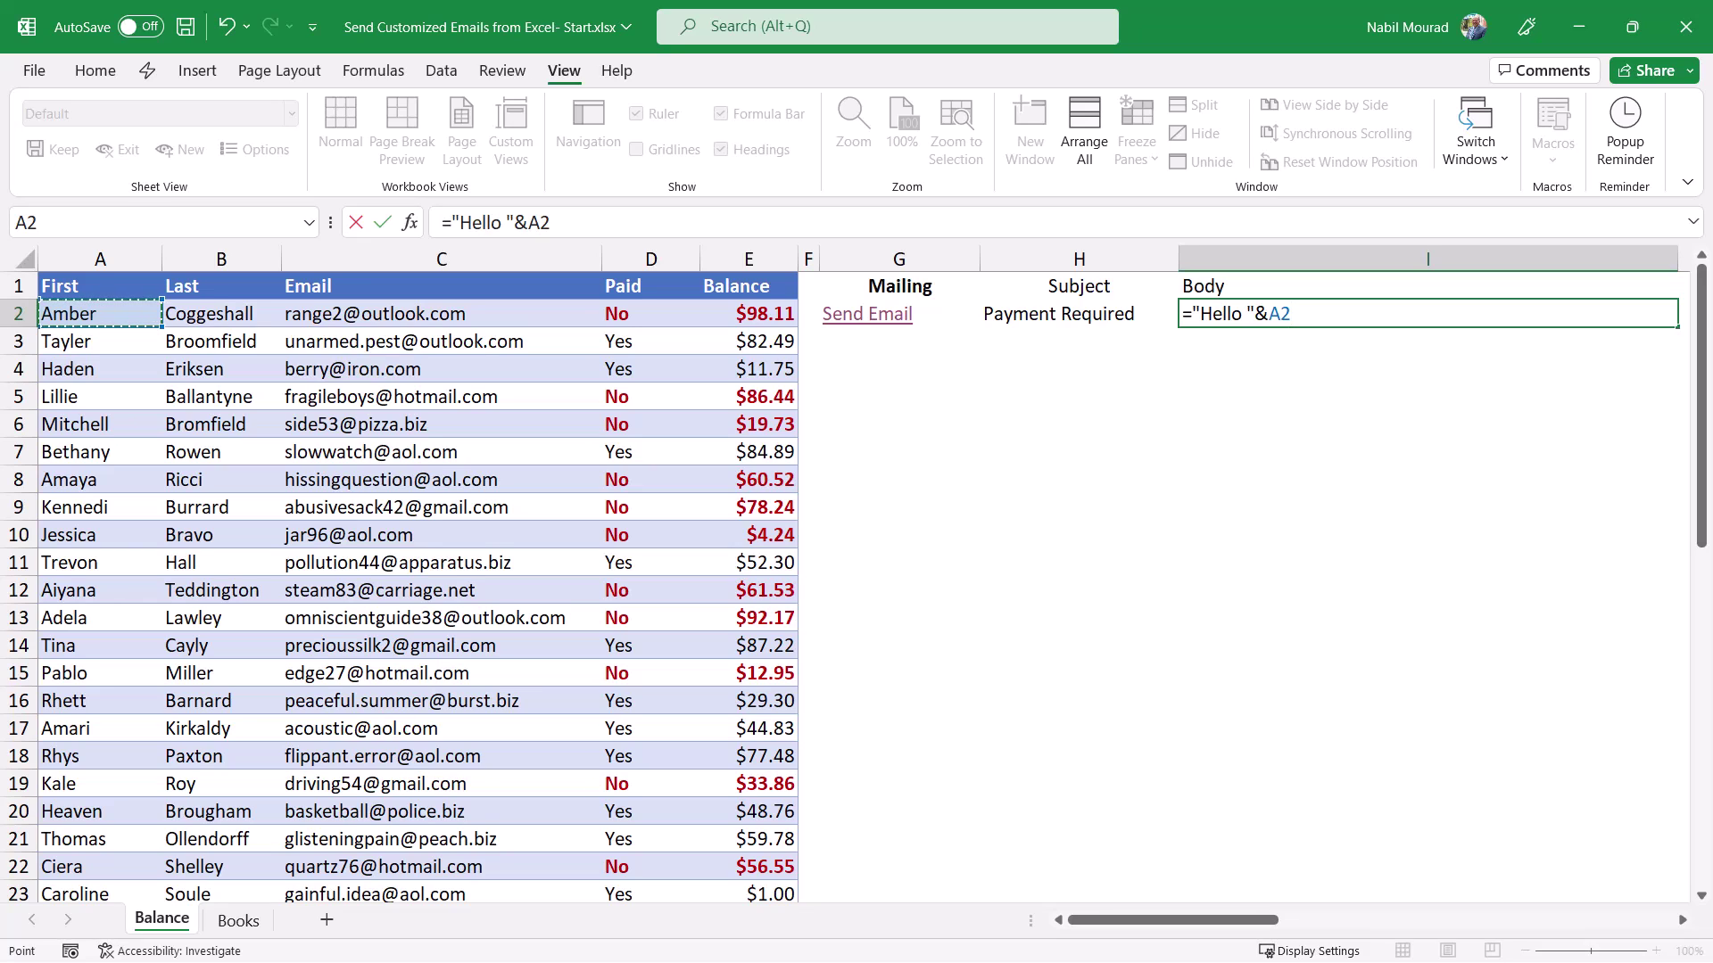
{"action": "type", "text": "&\""}
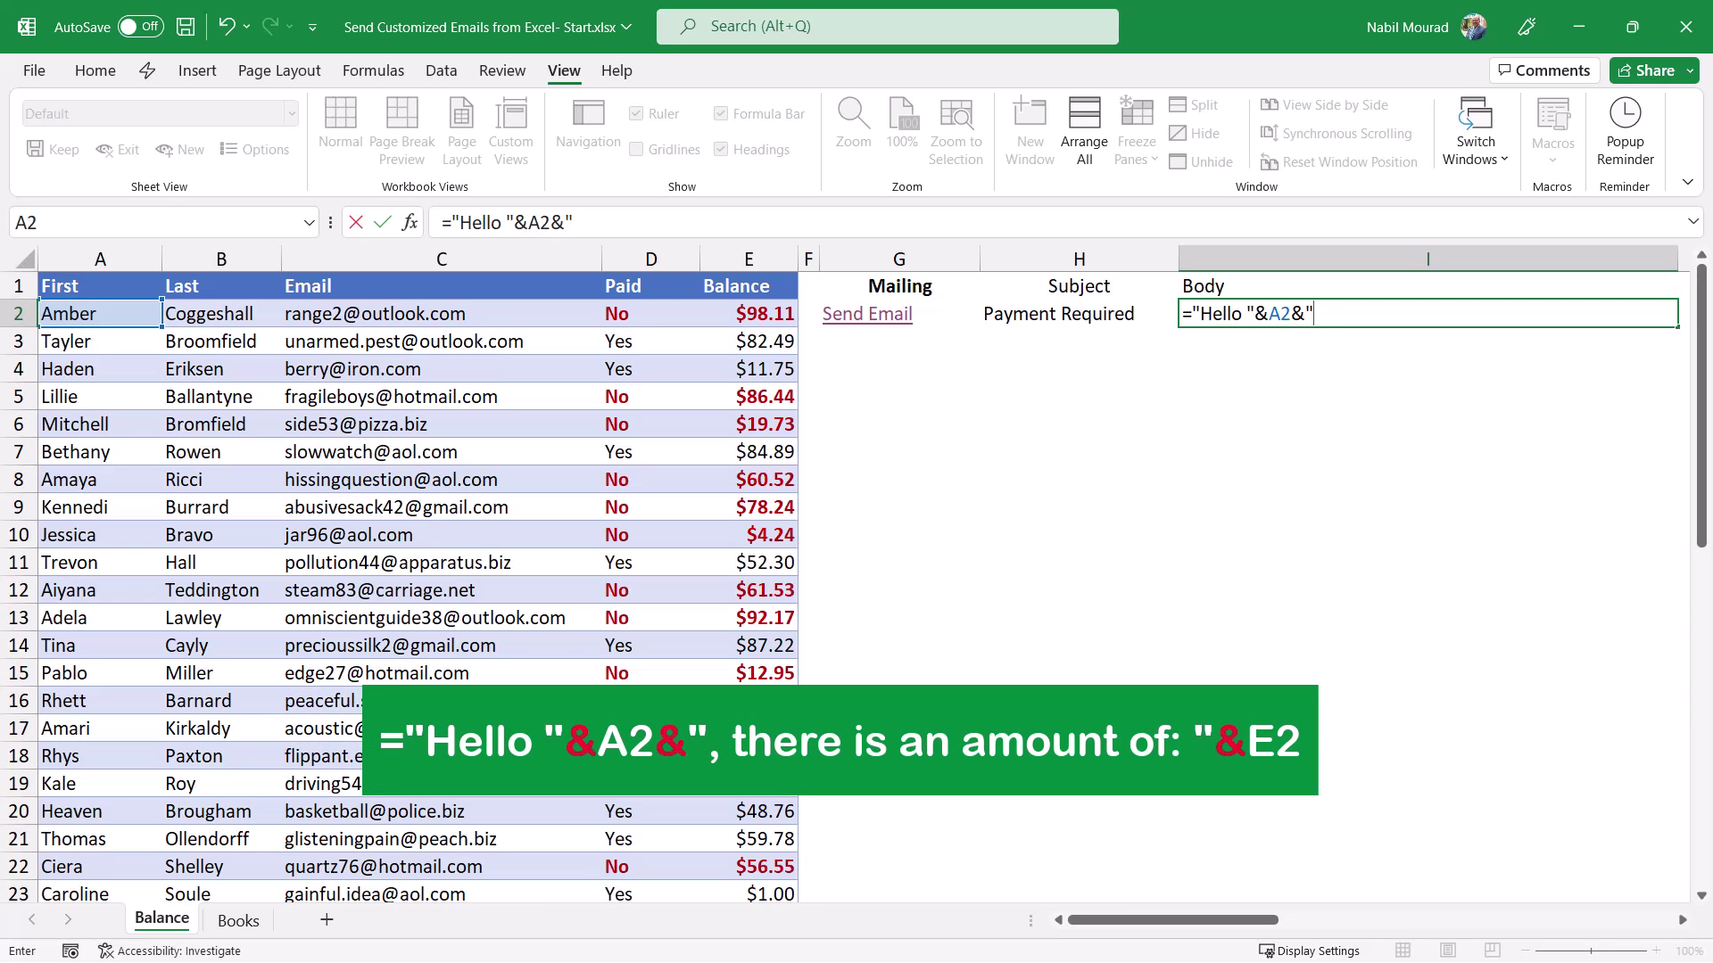
{"action": "type", "text": ", there is an amount of:"}
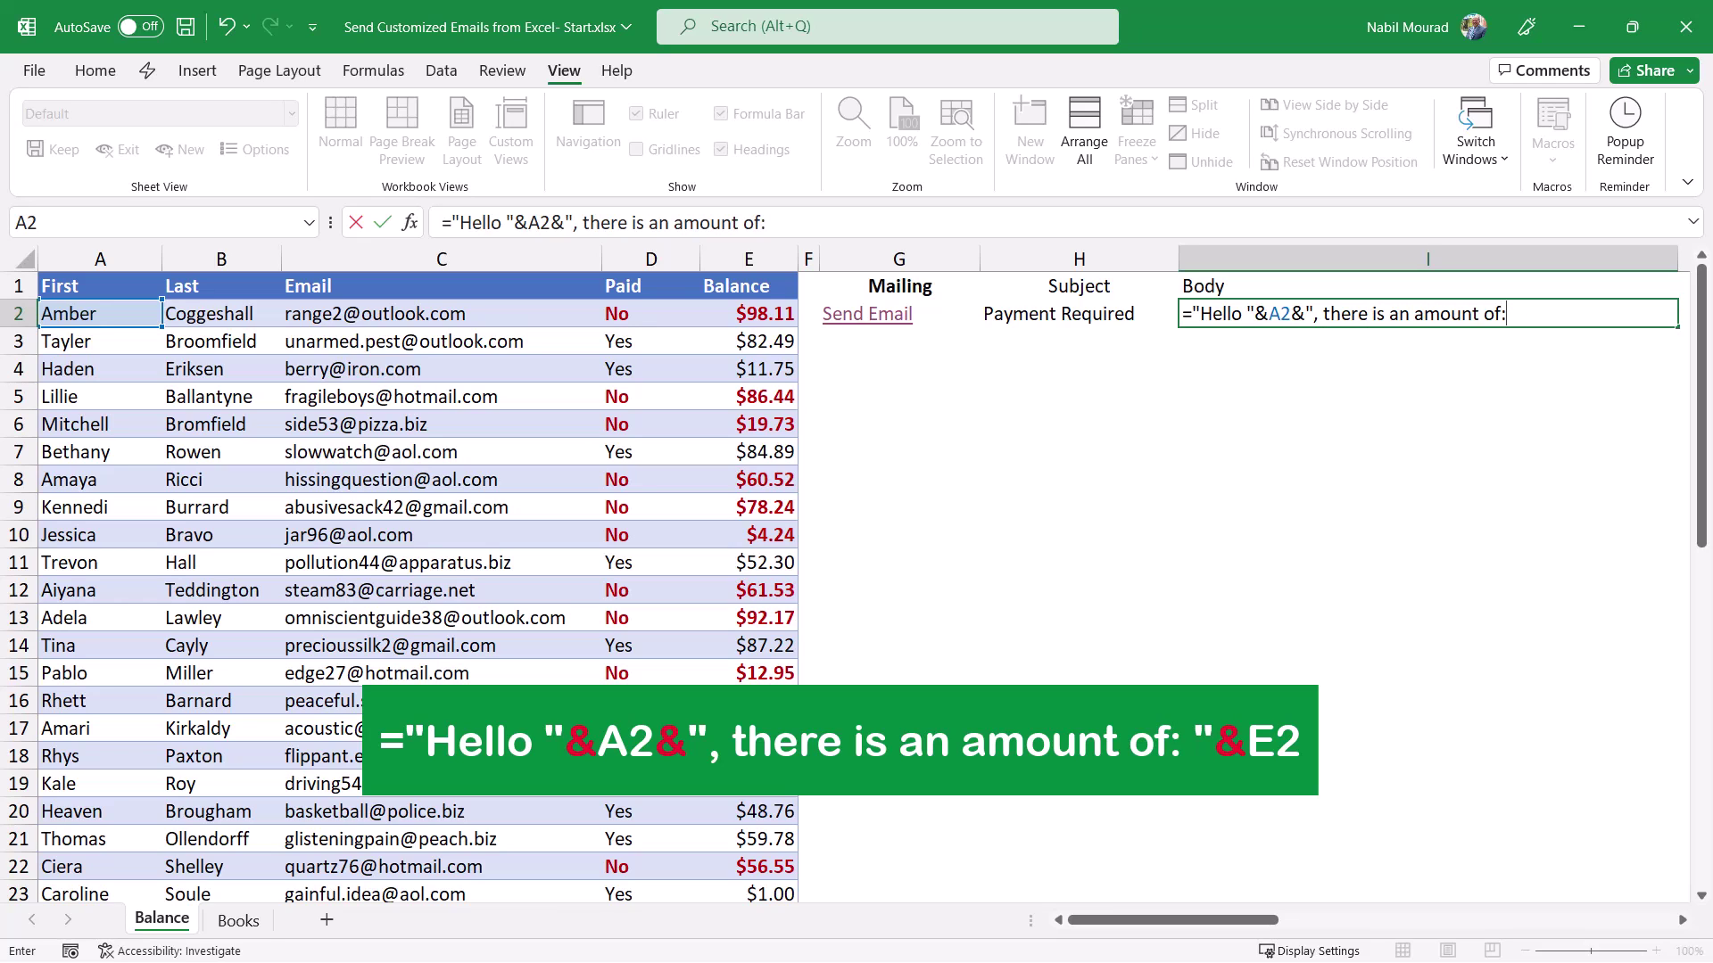
{"action": "type", "text": " \"&"}
{"action": "left_click", "coordinate": [748, 314]}
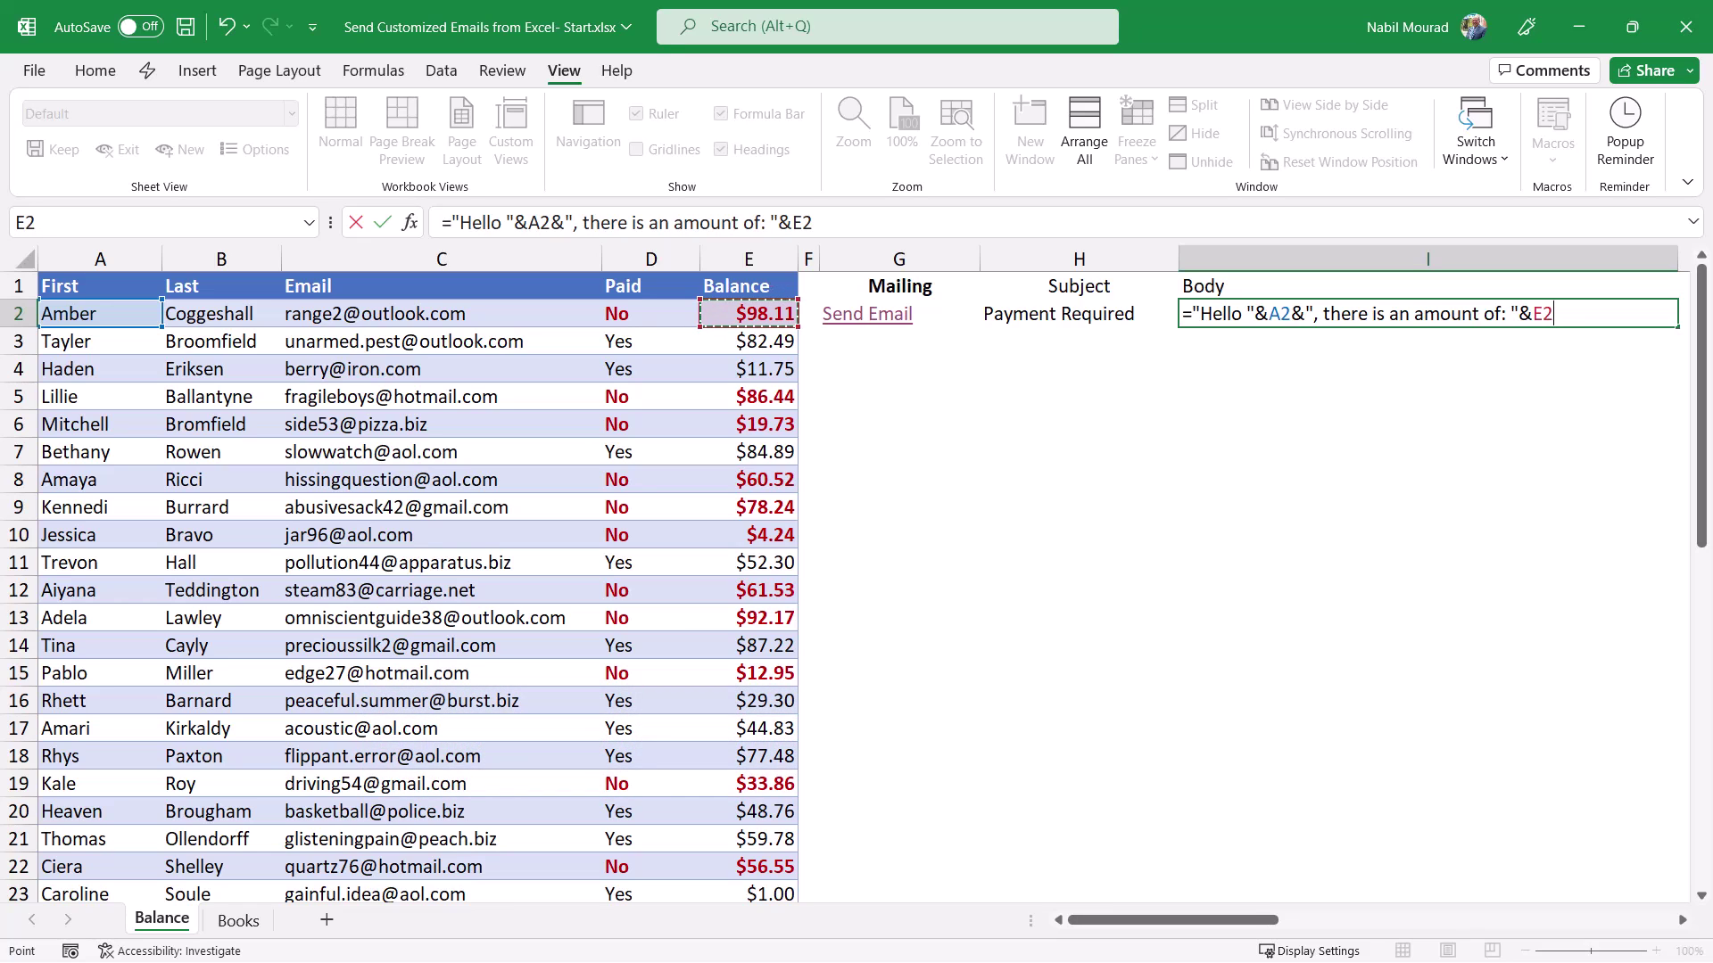
{"action": "type", "text": "&\" that"}
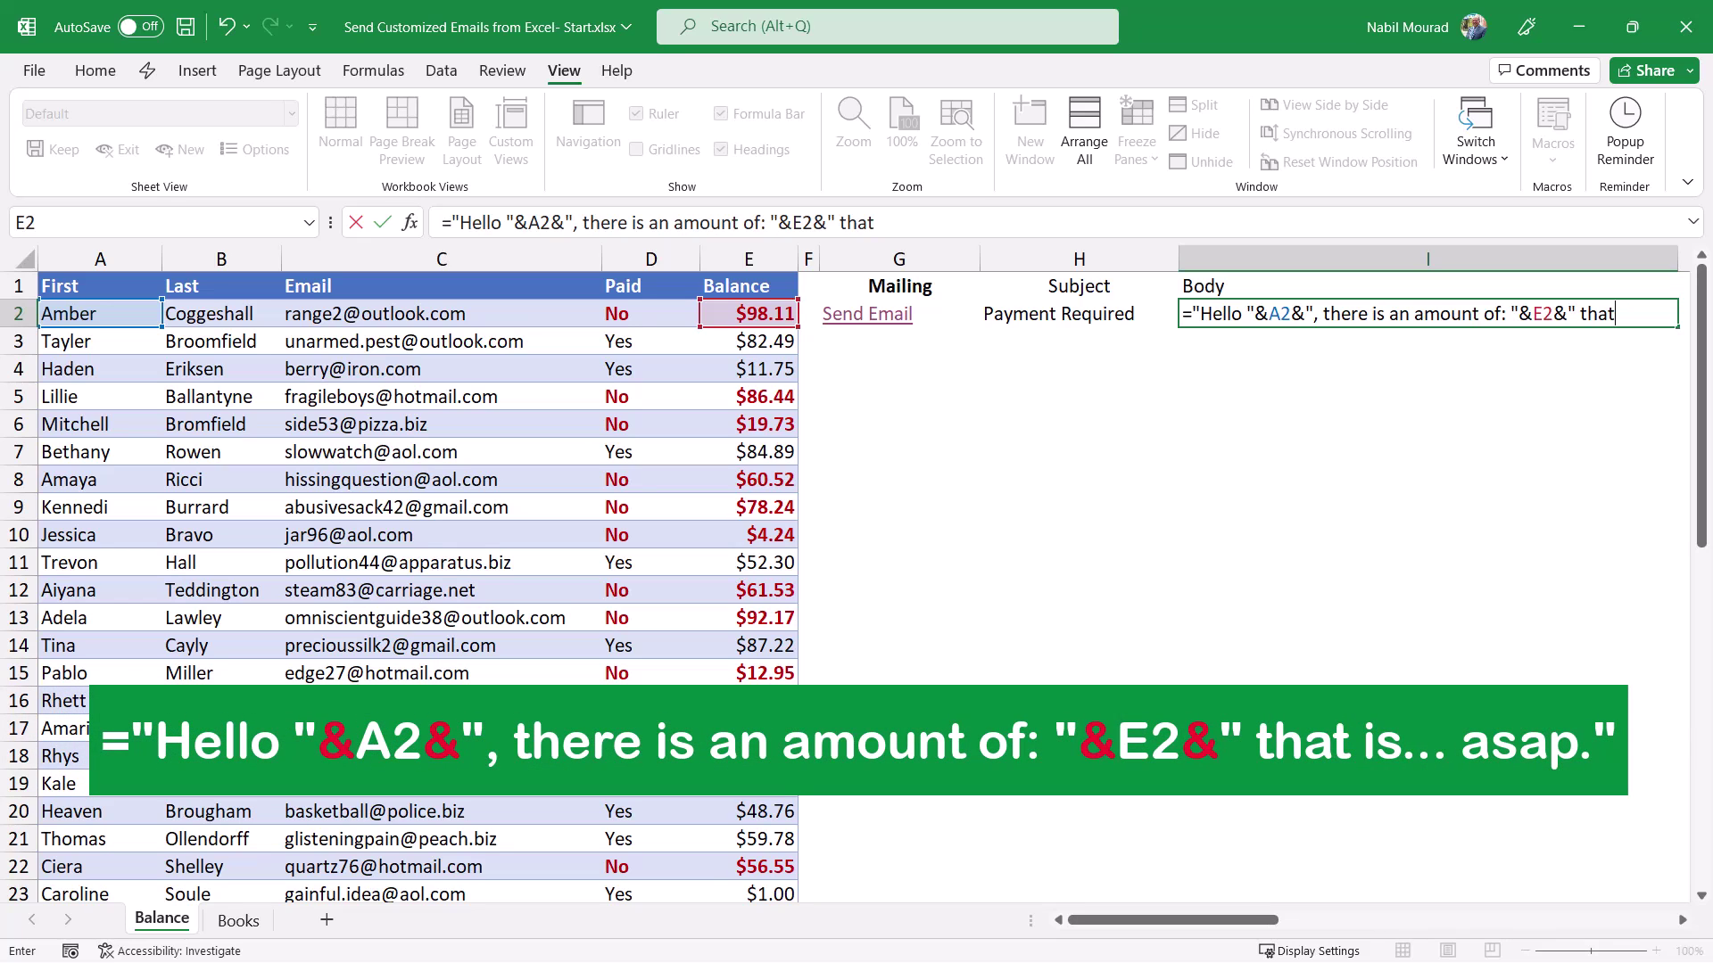
{"action": "type", "text": "is past due! Please process the payment asap.\""}
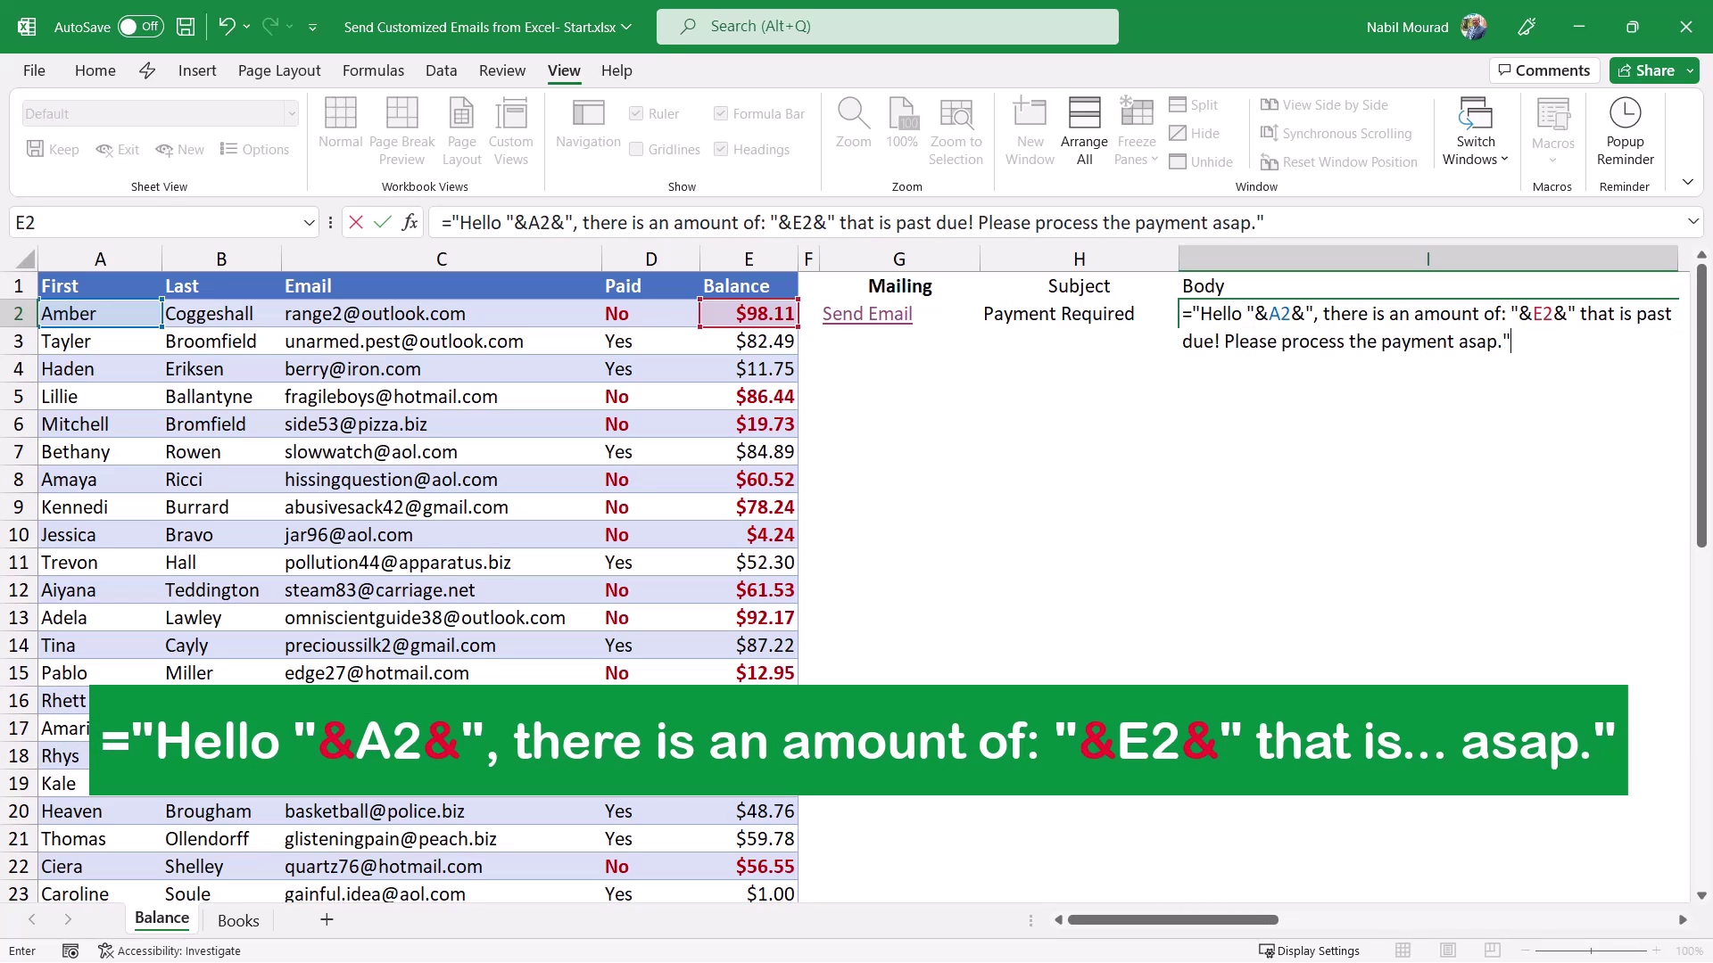
{"action": "key", "text": "Return"}
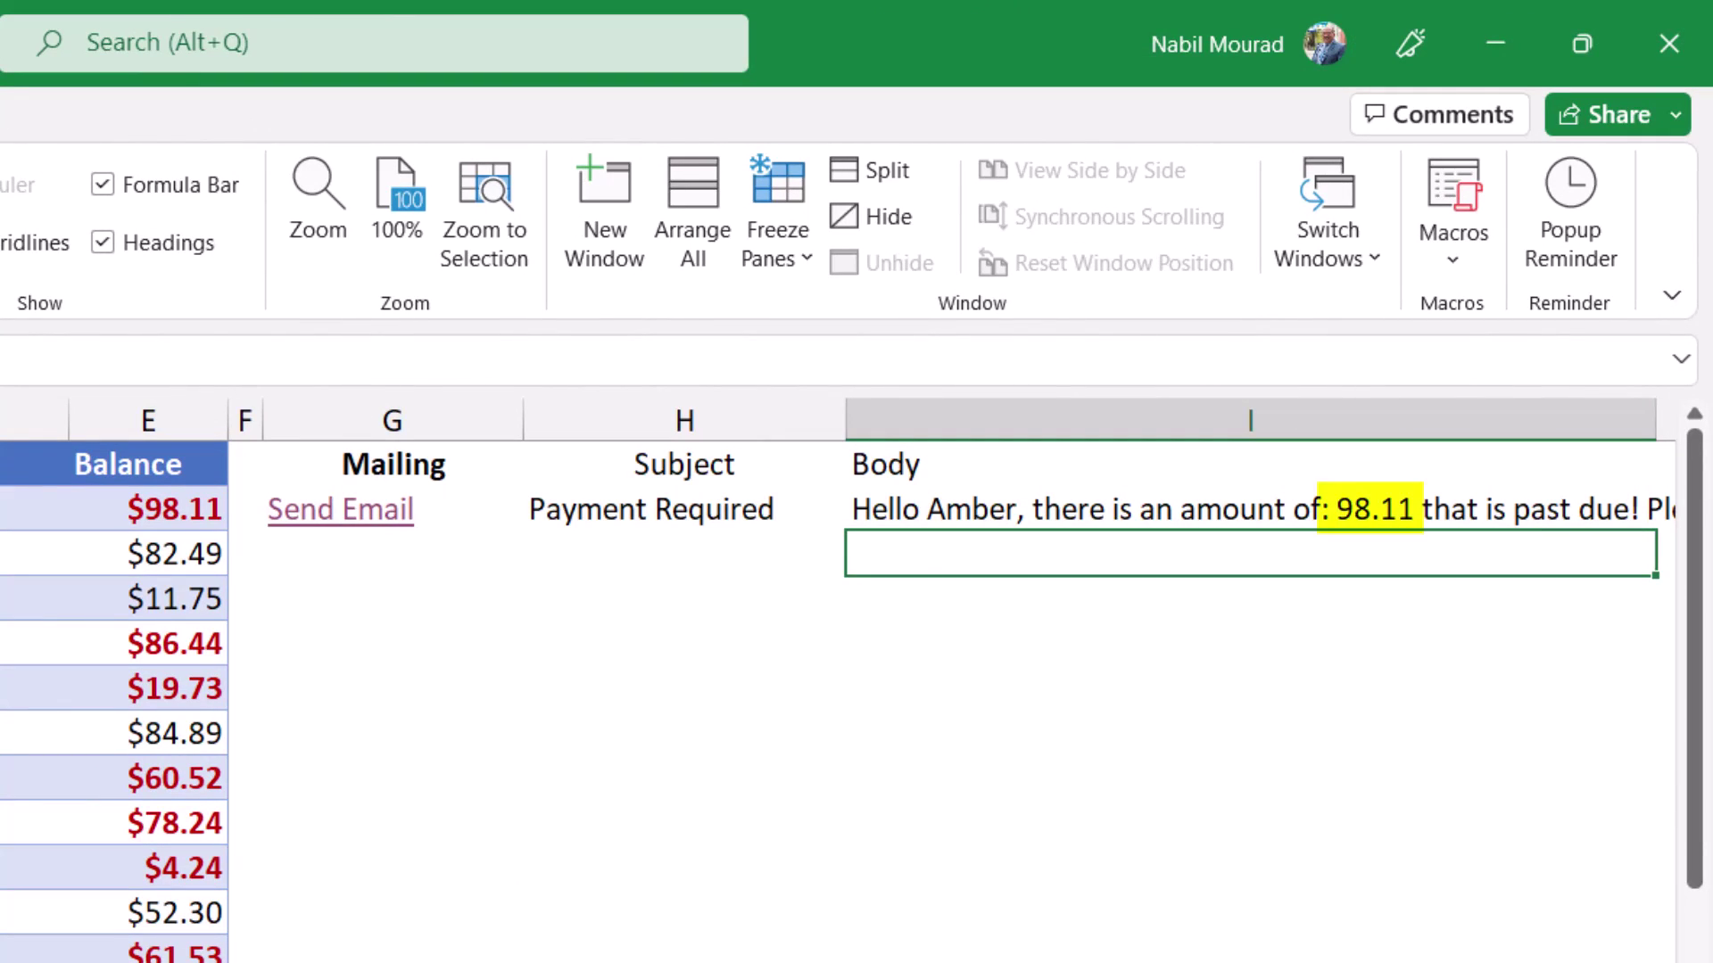
Edit the body formula in I2 to wrap the balance reference as DOLLAR(E2) so the amount is formatted as currency.
{"action": "left_click", "coordinate": [1249, 509]}
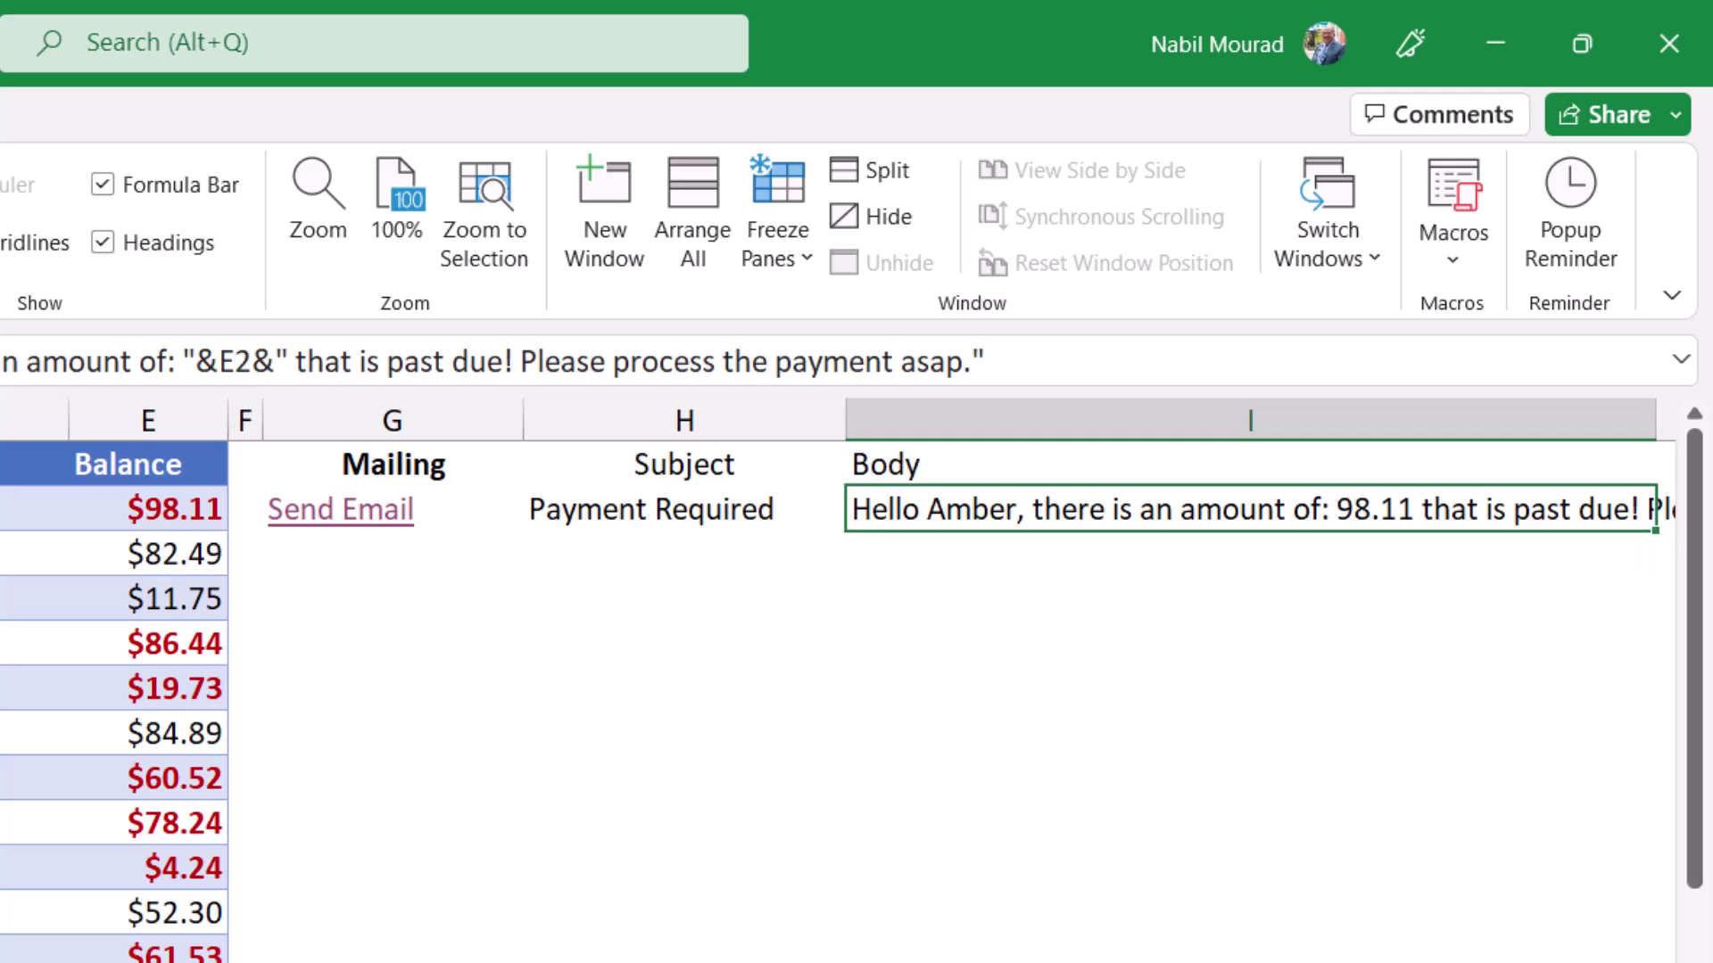
{"action": "key", "text": "F2"}
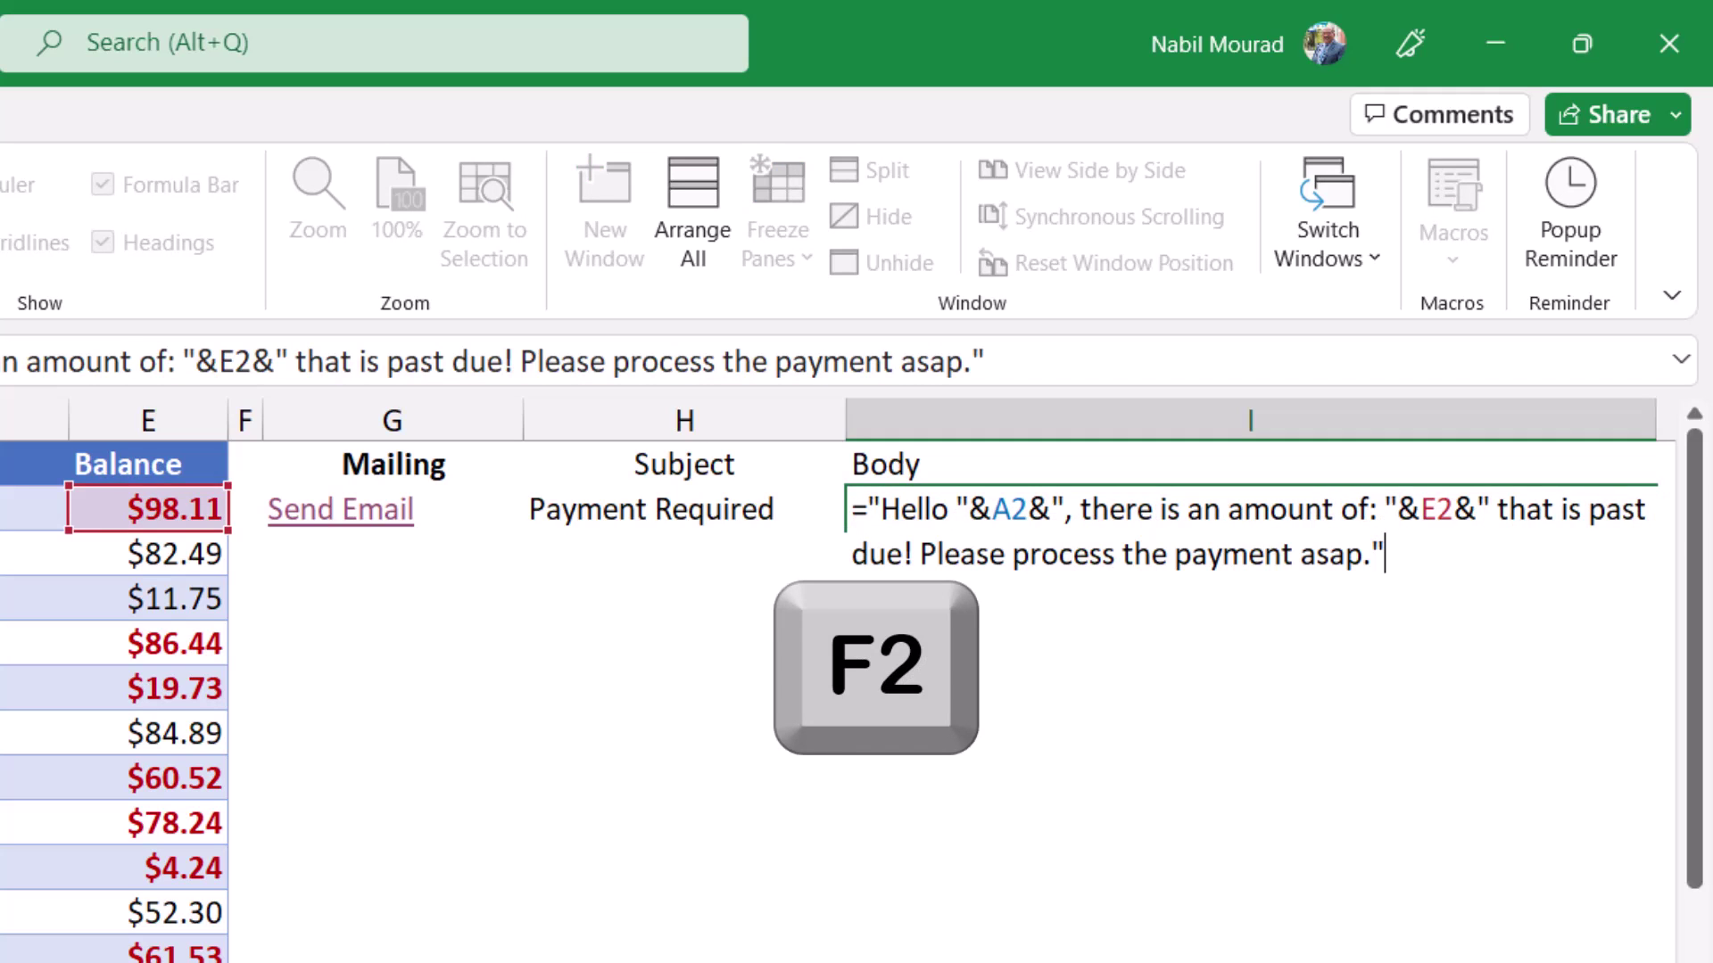
{"action": "left_click", "coordinate": [1420, 508]}
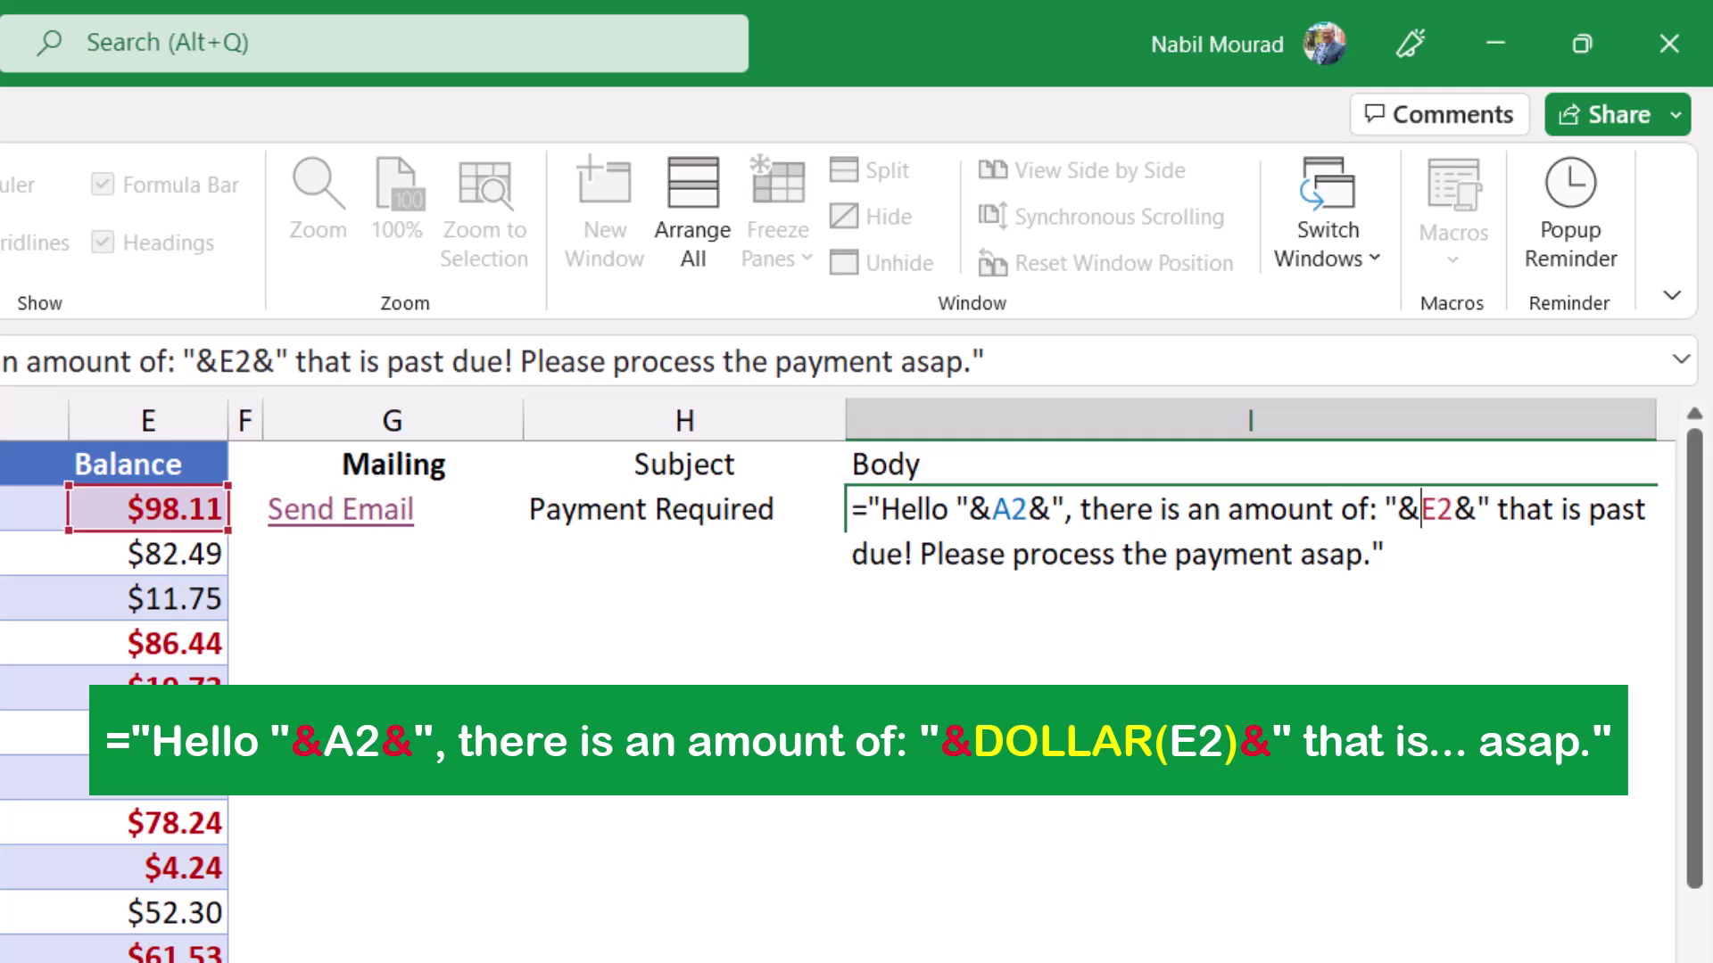
{"action": "type", "text": "da"}
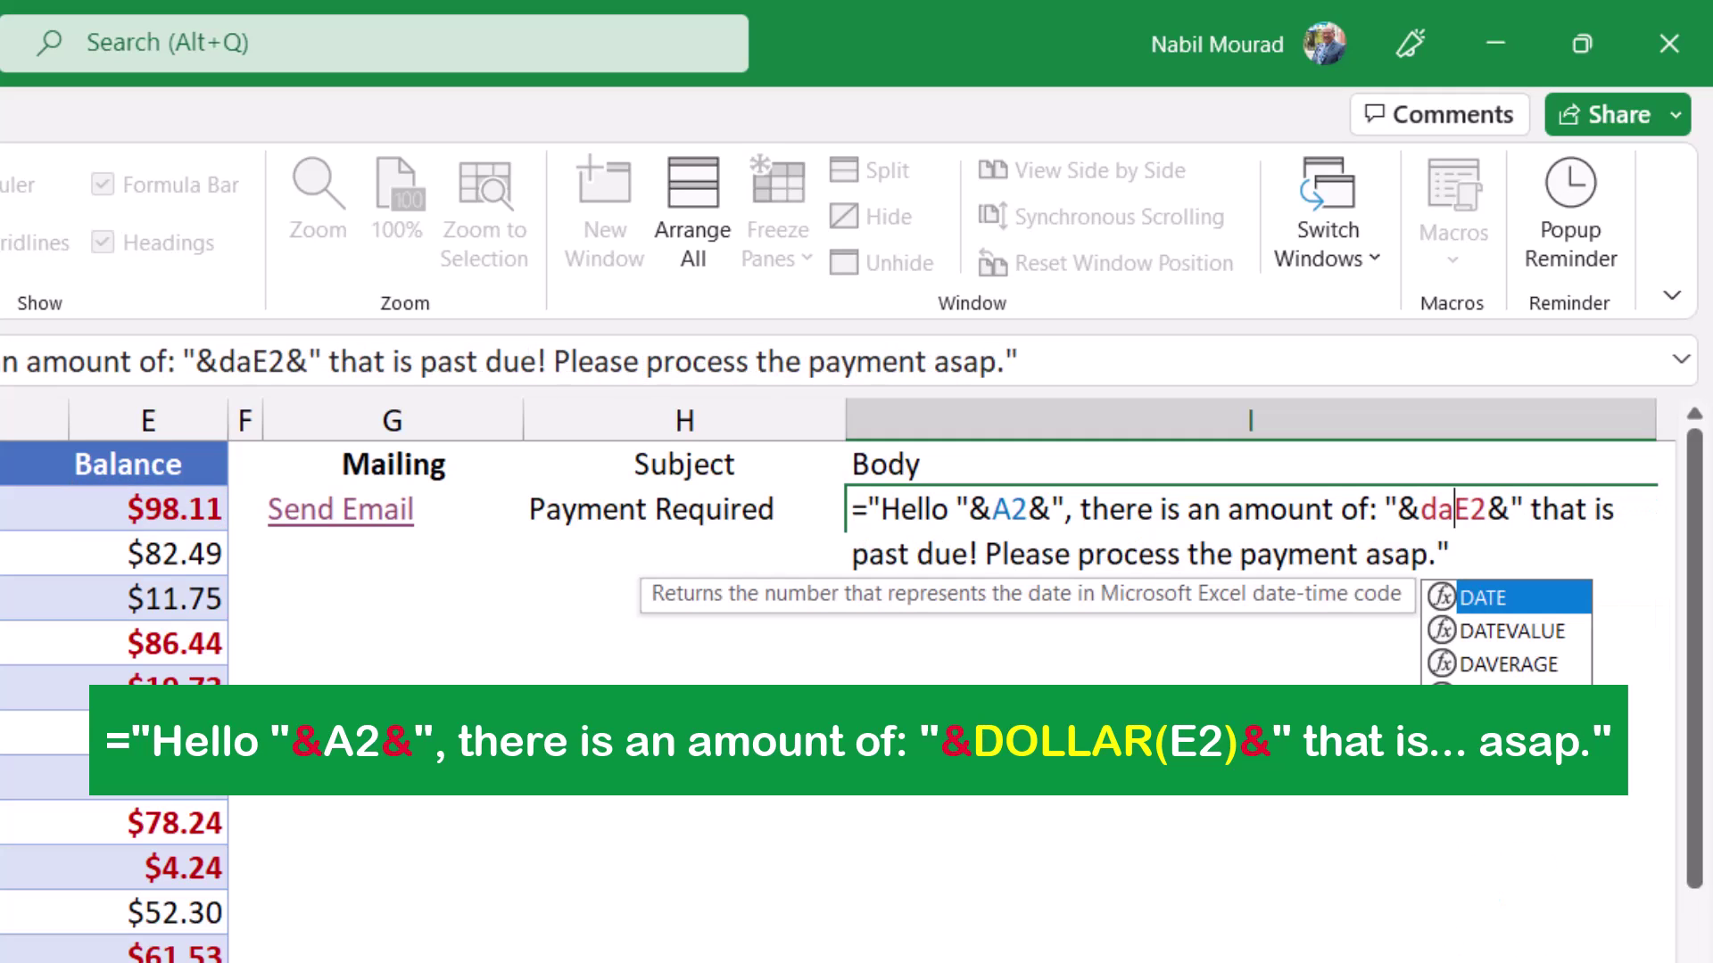
{"action": "key", "text": "BackSpace"}
{"action": "type", "text": "o"}
{"action": "key", "text": "Tab"}
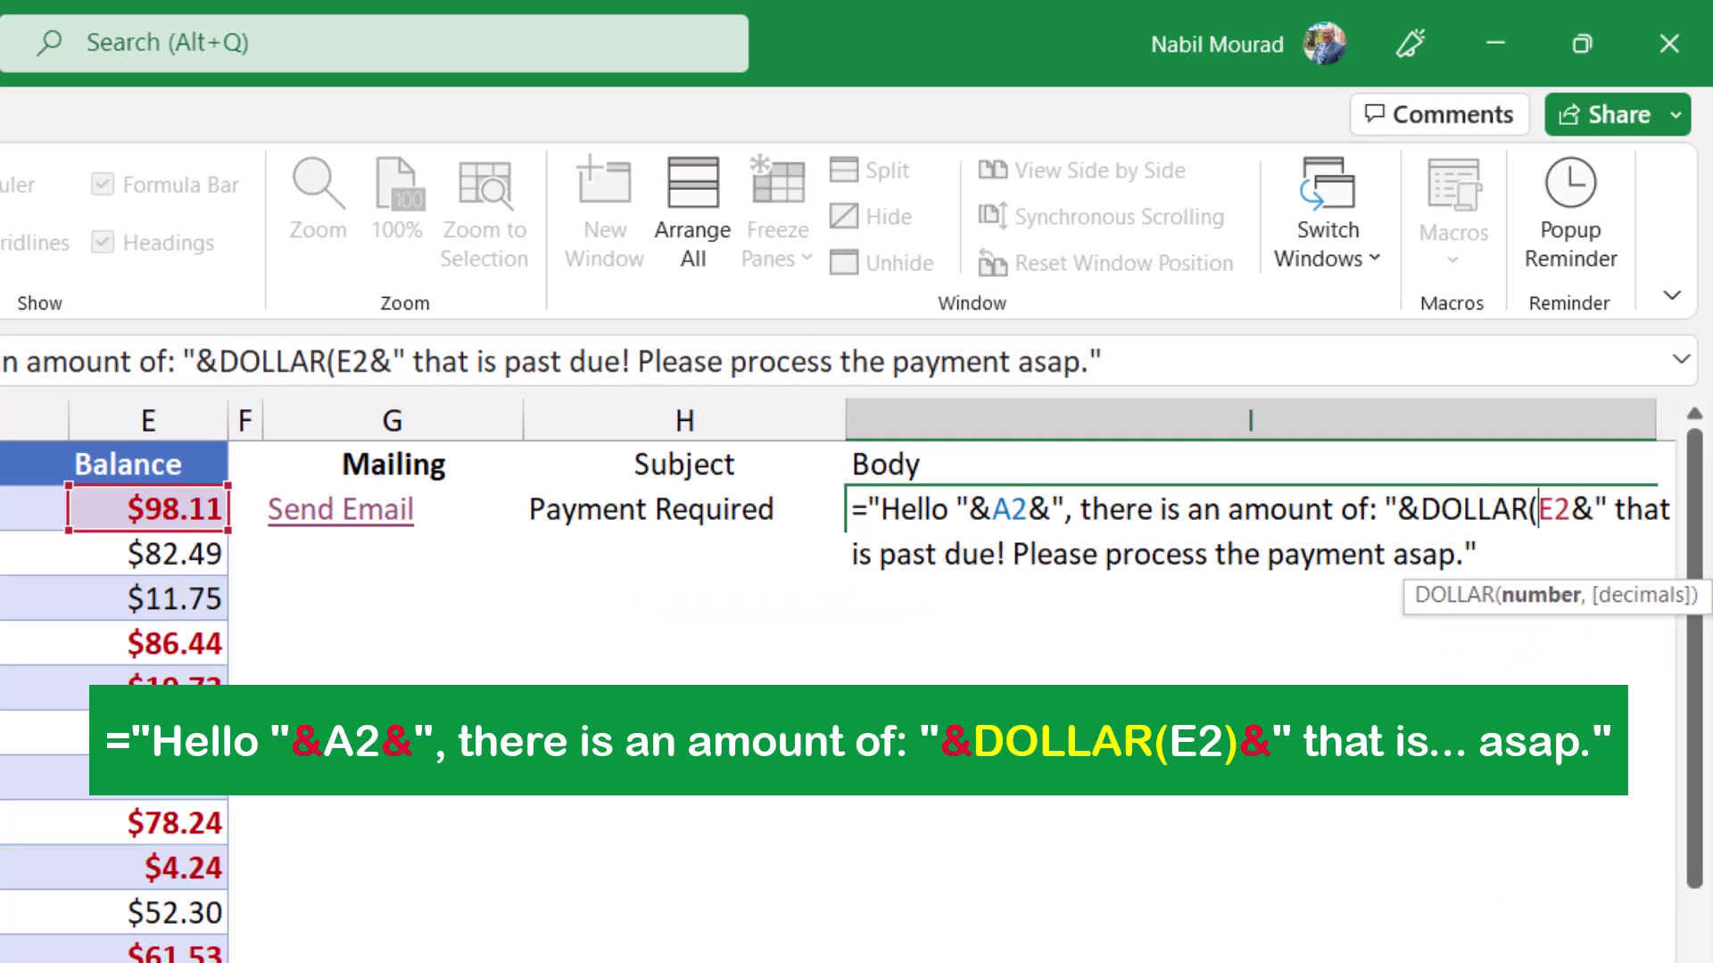
{"action": "key", "text": "Right"}
{"action": "key", "text": "Right"}
{"action": "type", "text": ")"}
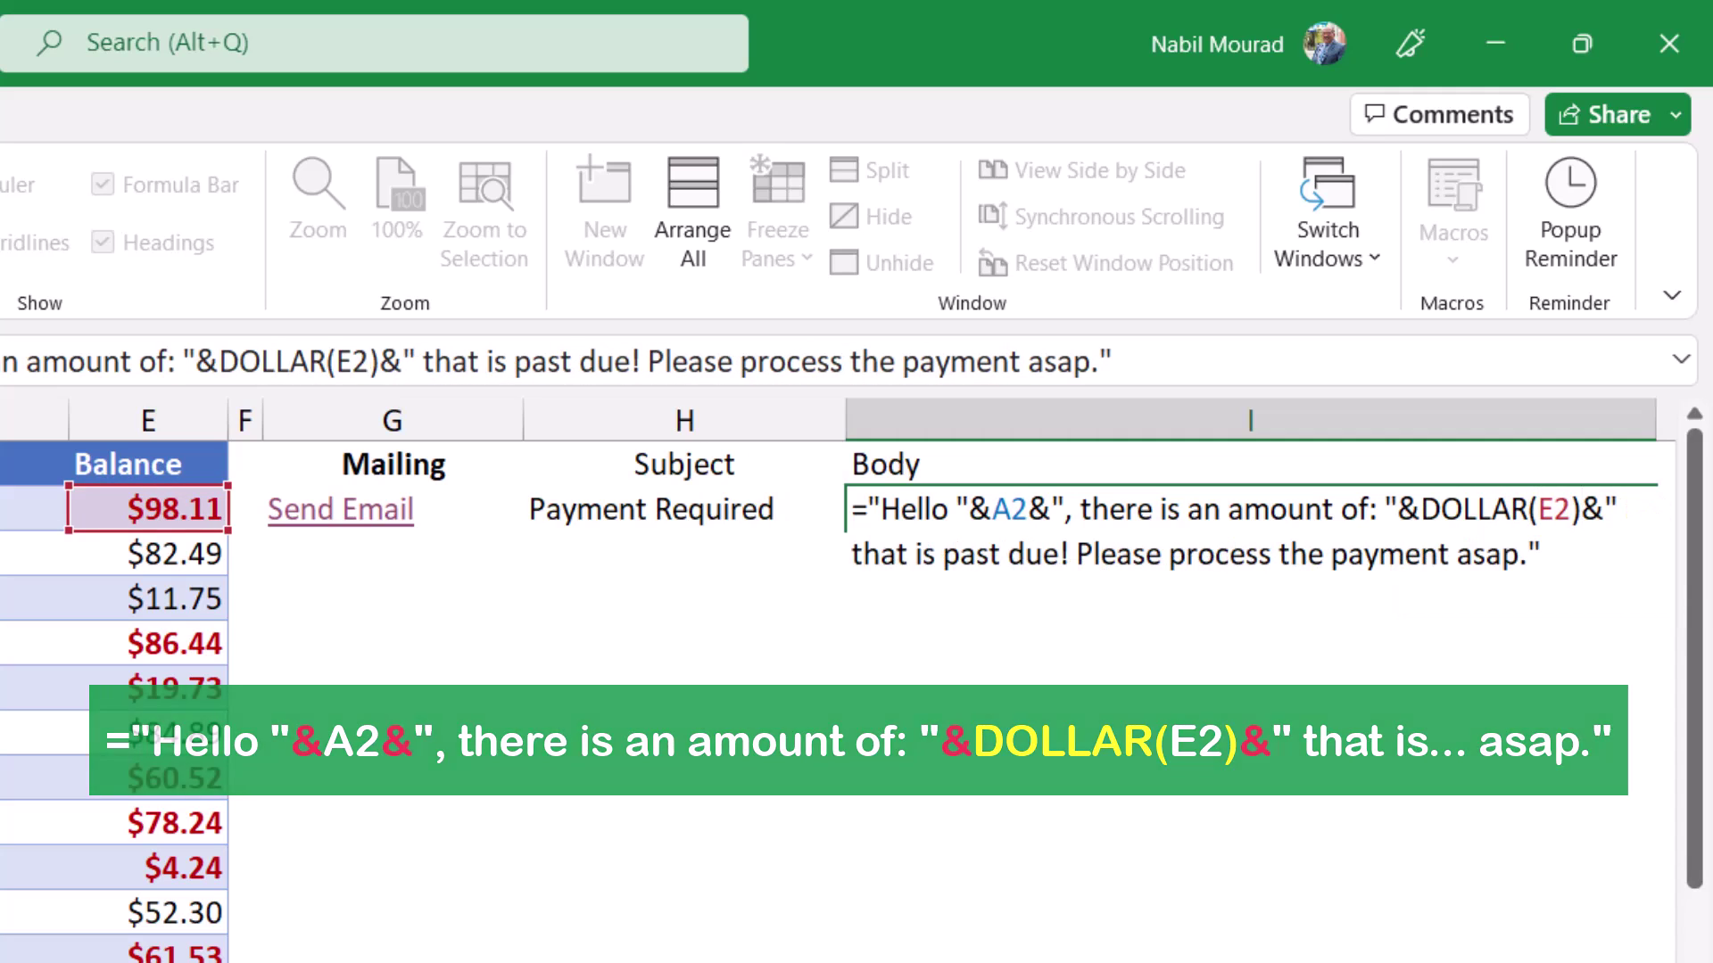
{"action": "key", "text": "Return"}
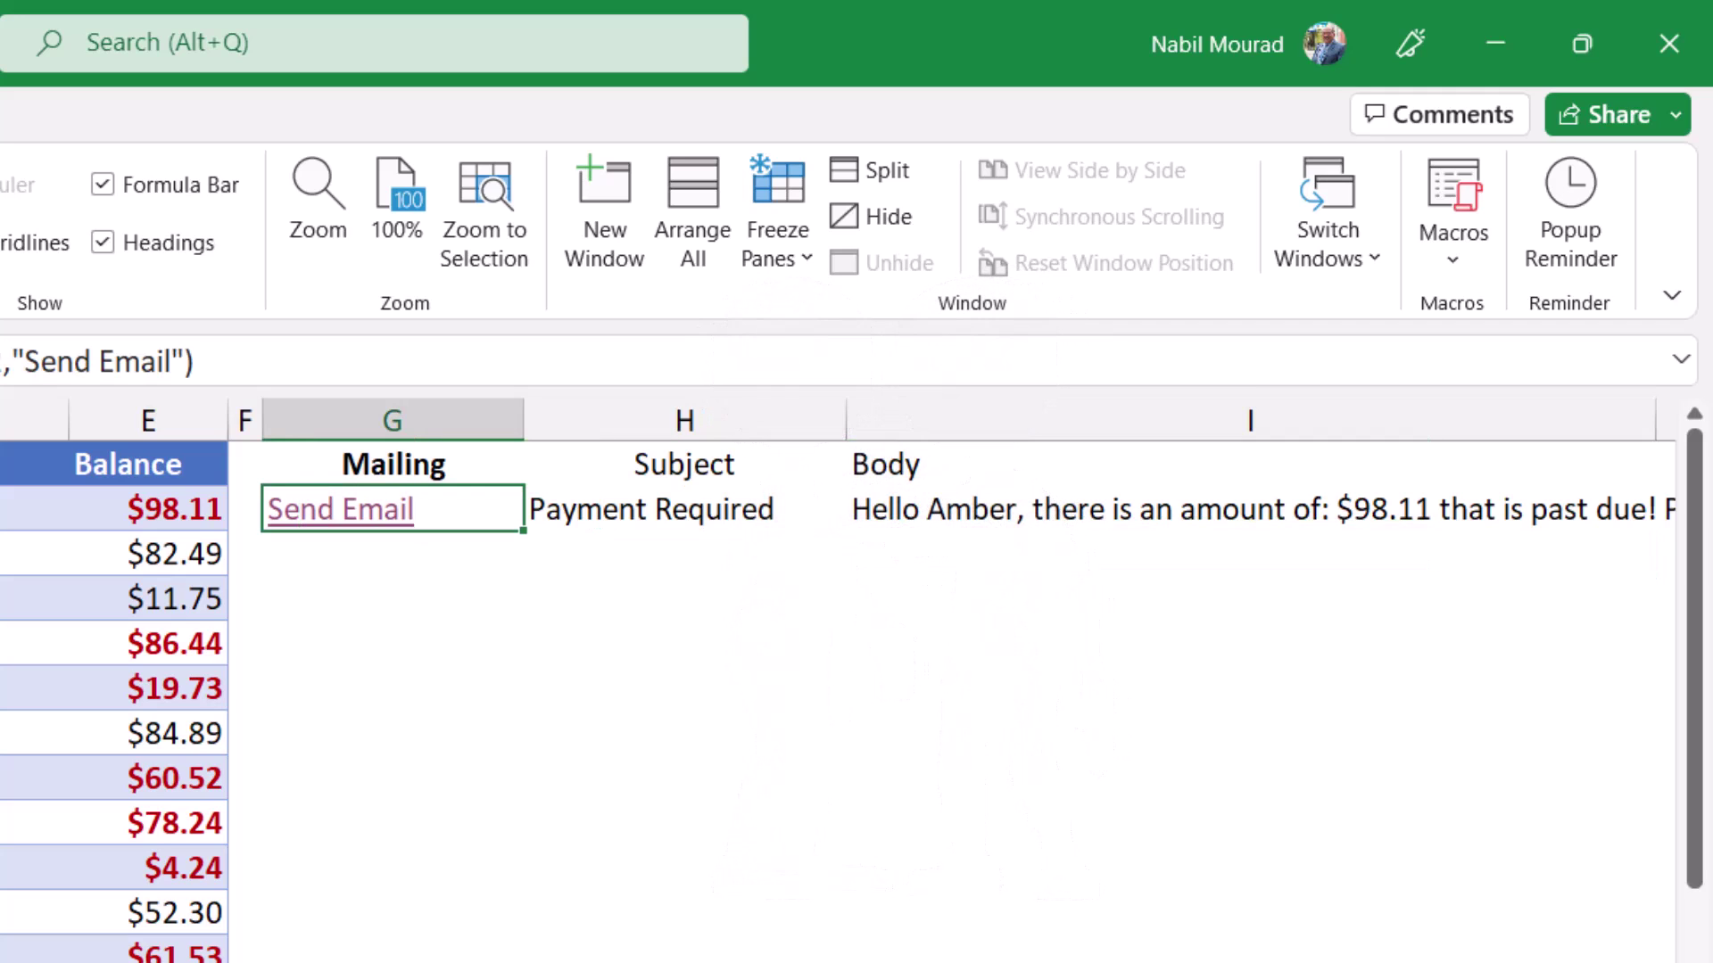
Extend the HYPERLINK formula in G2 with the email subject by adding &"?subject="&H2 after C2.
{"action": "key", "text": "F2"}
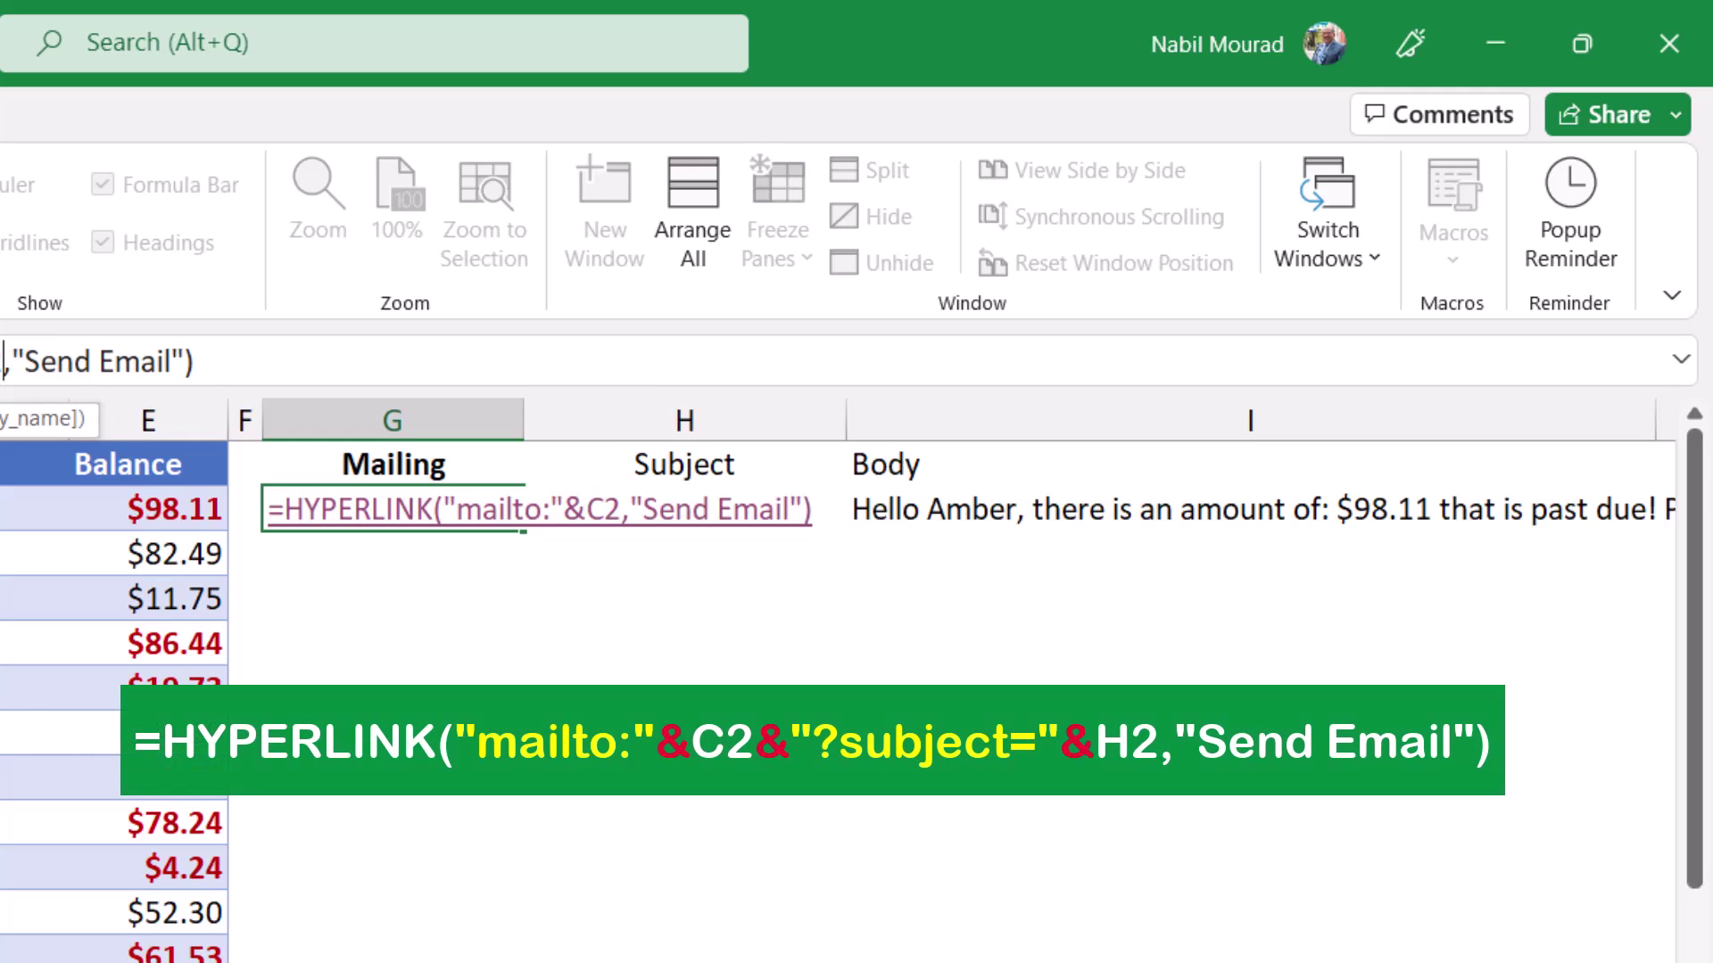
{"action": "type", "text": "&"}
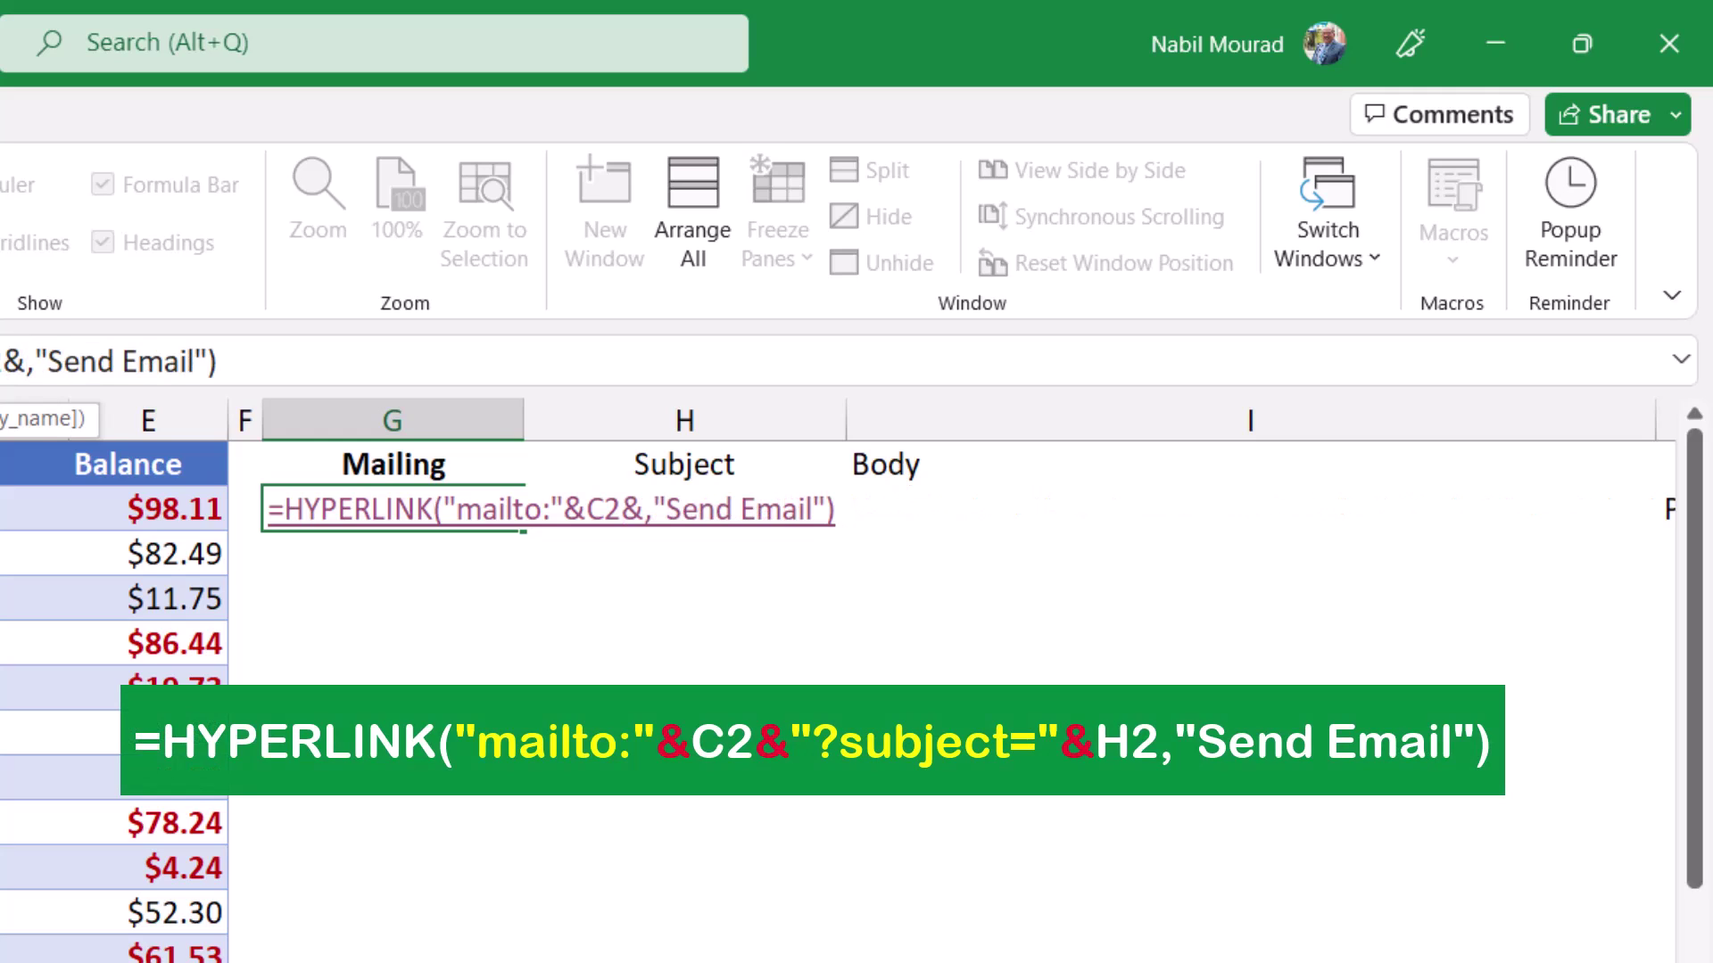
{"action": "type", "text": "\""}
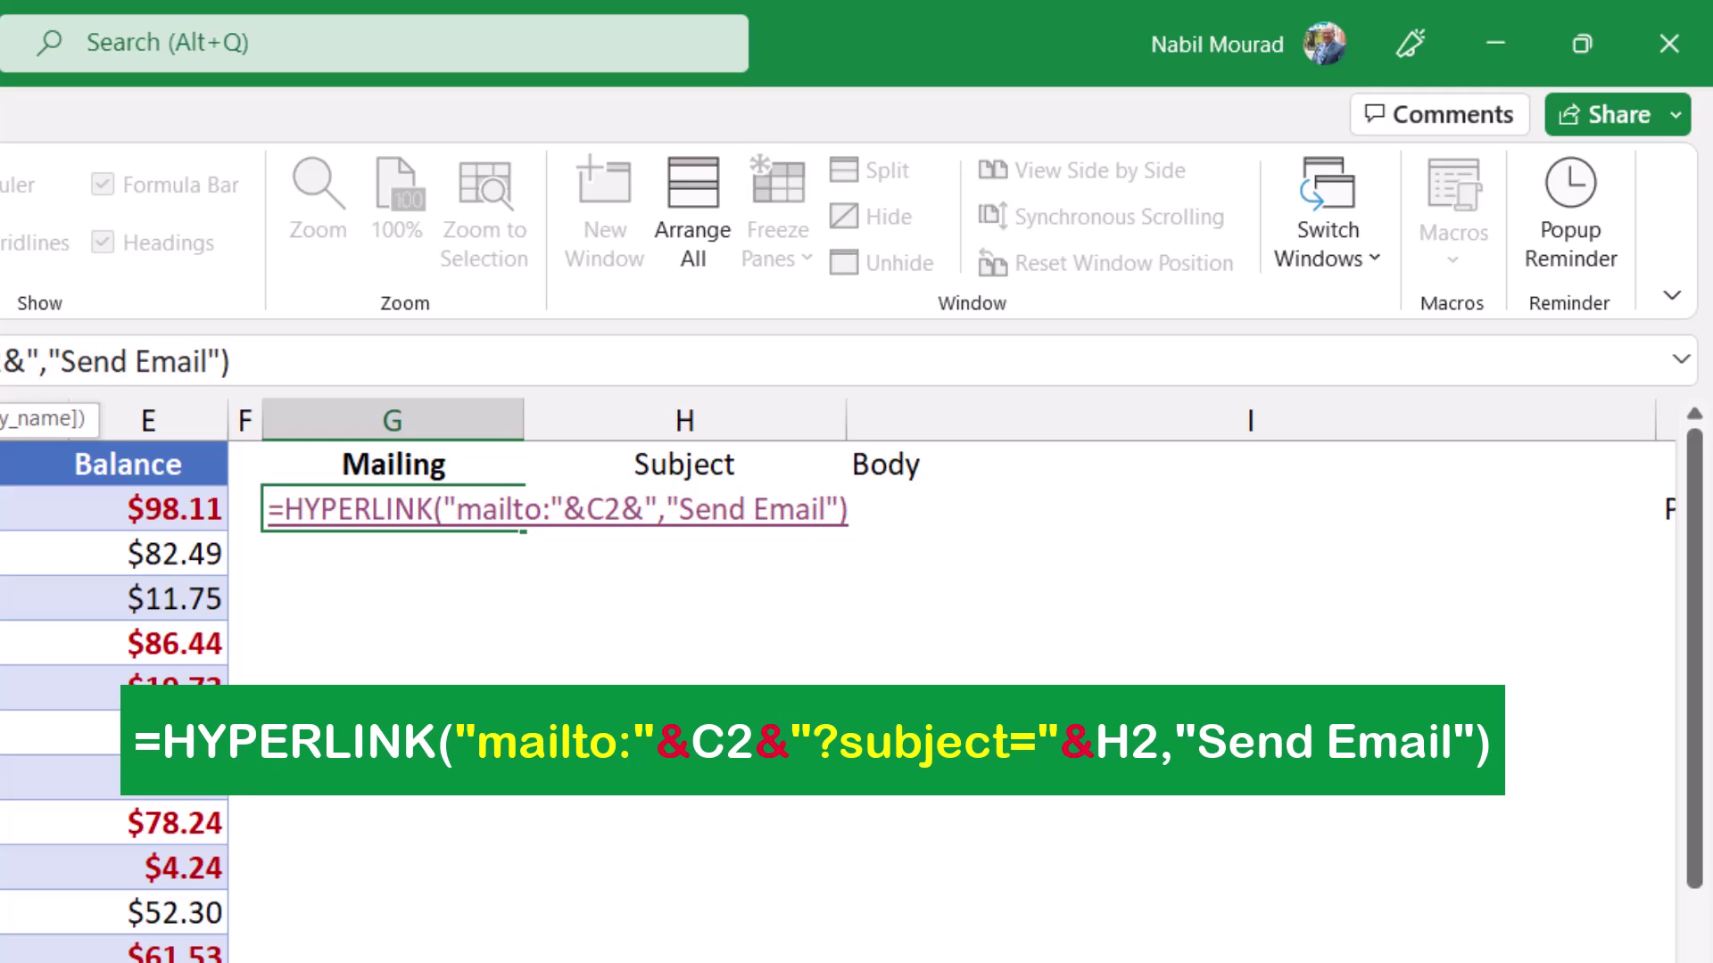
{"action": "type", "text": "?sub"}
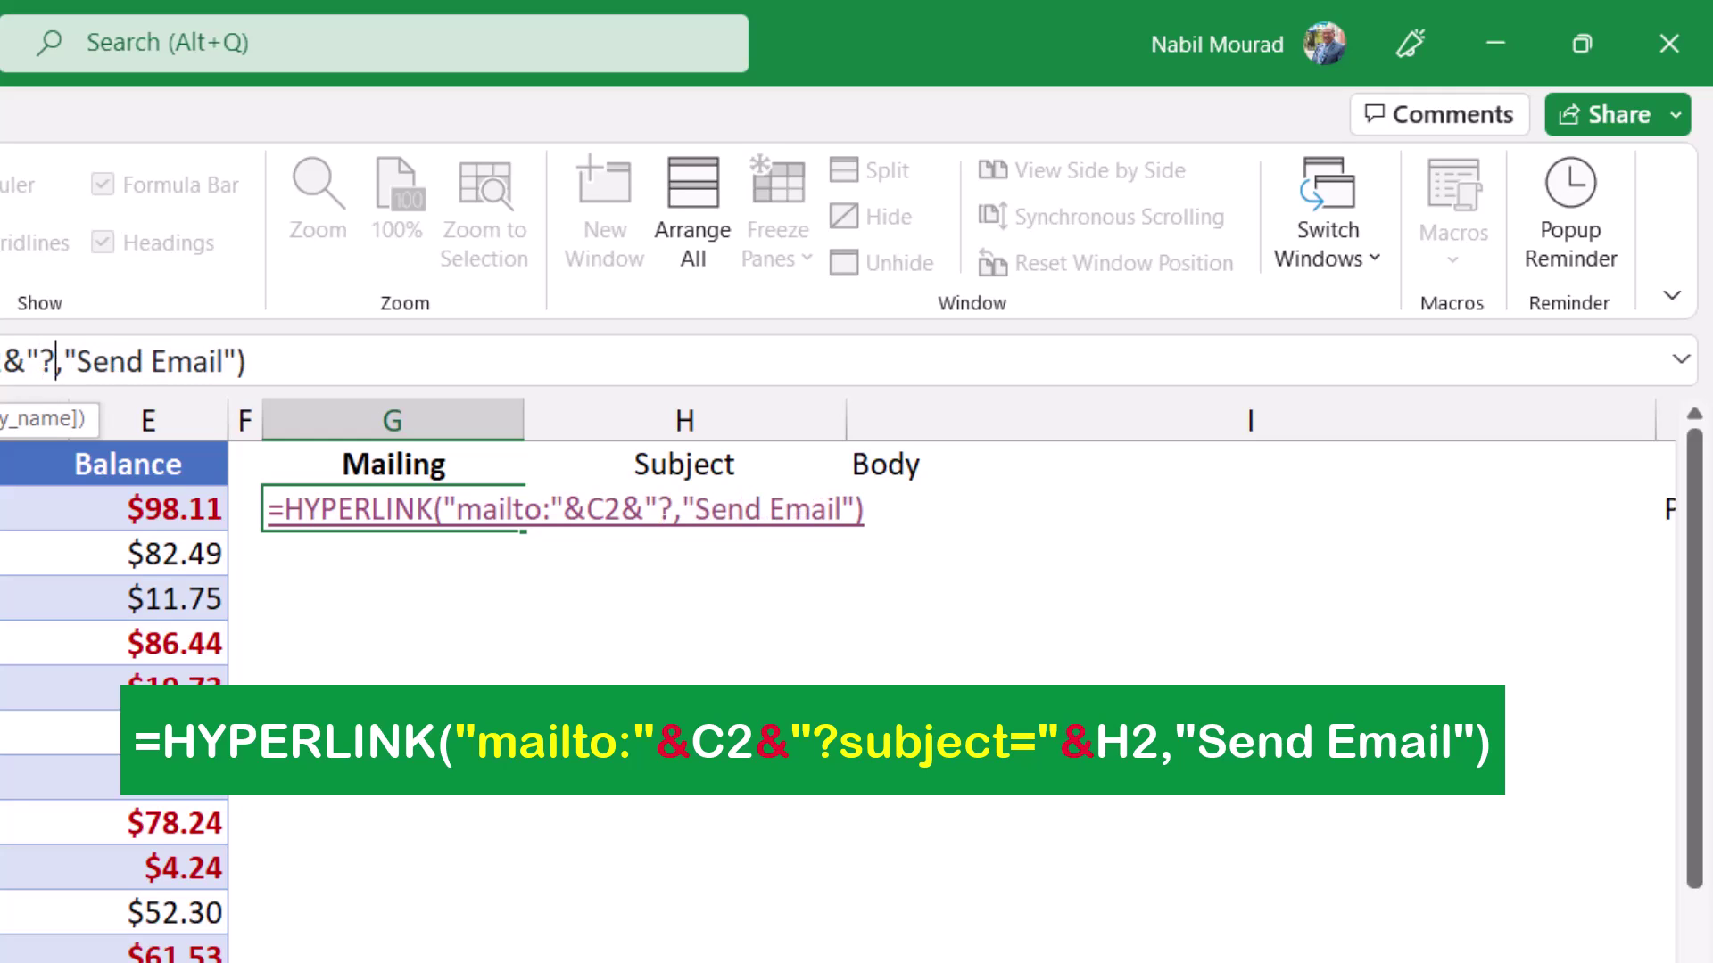
{"action": "type", "text": "ject=\""}
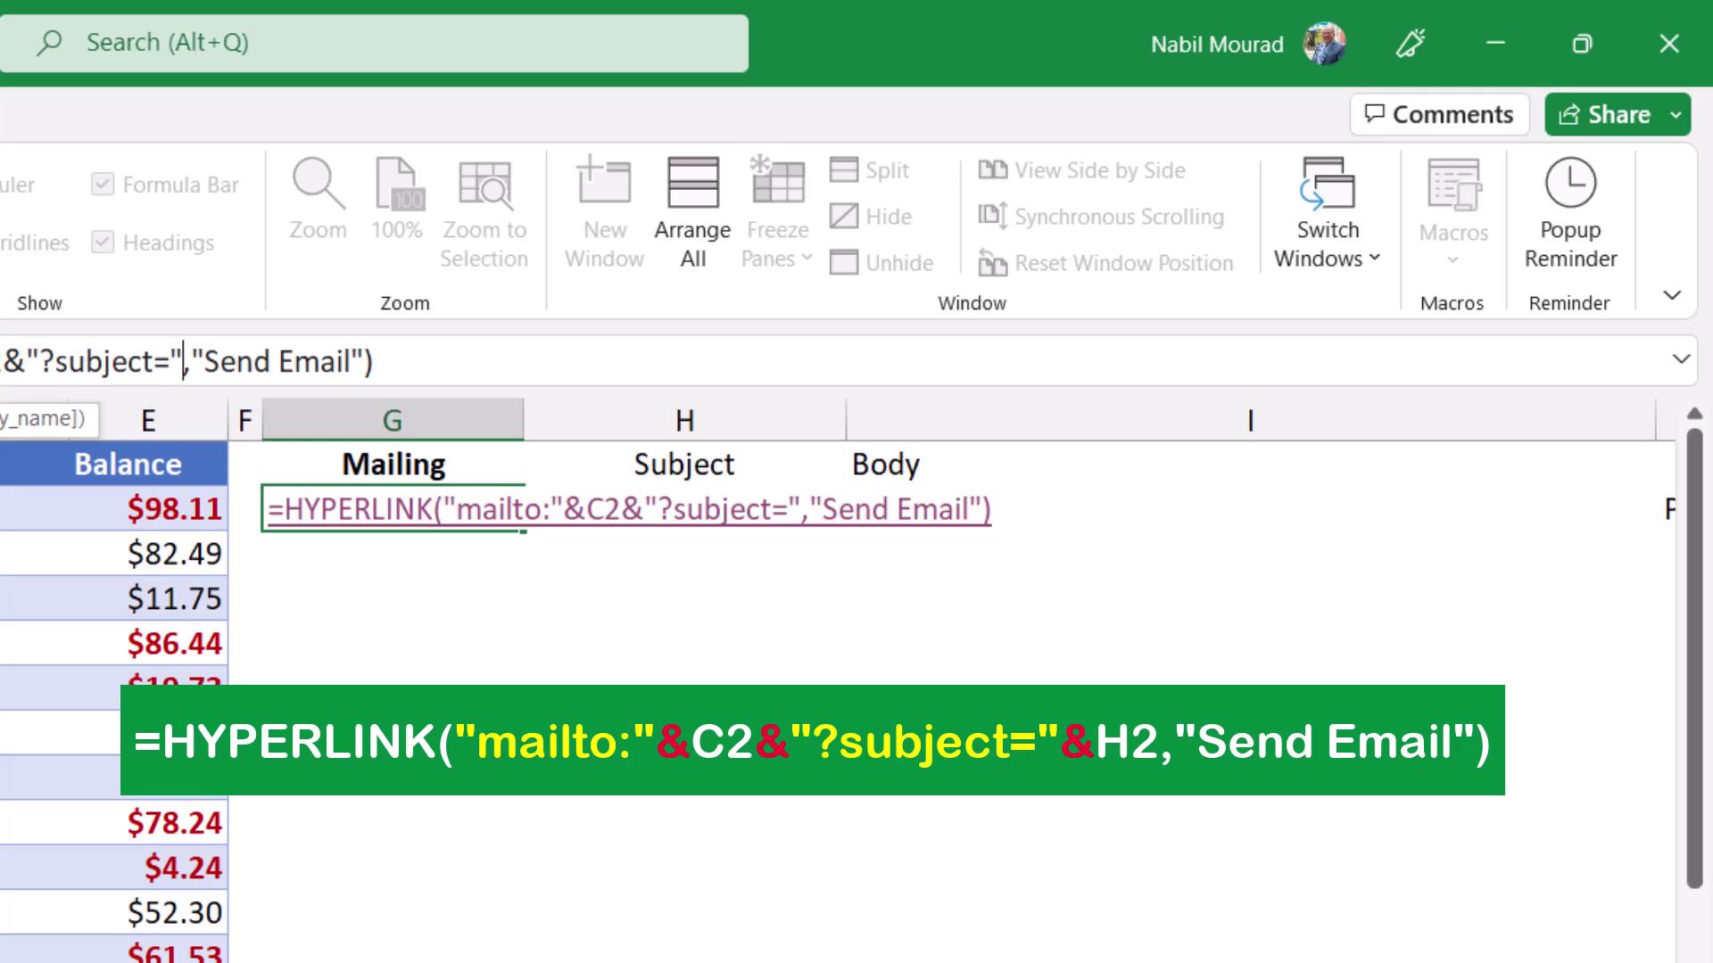
{"action": "type", "text": "&"}
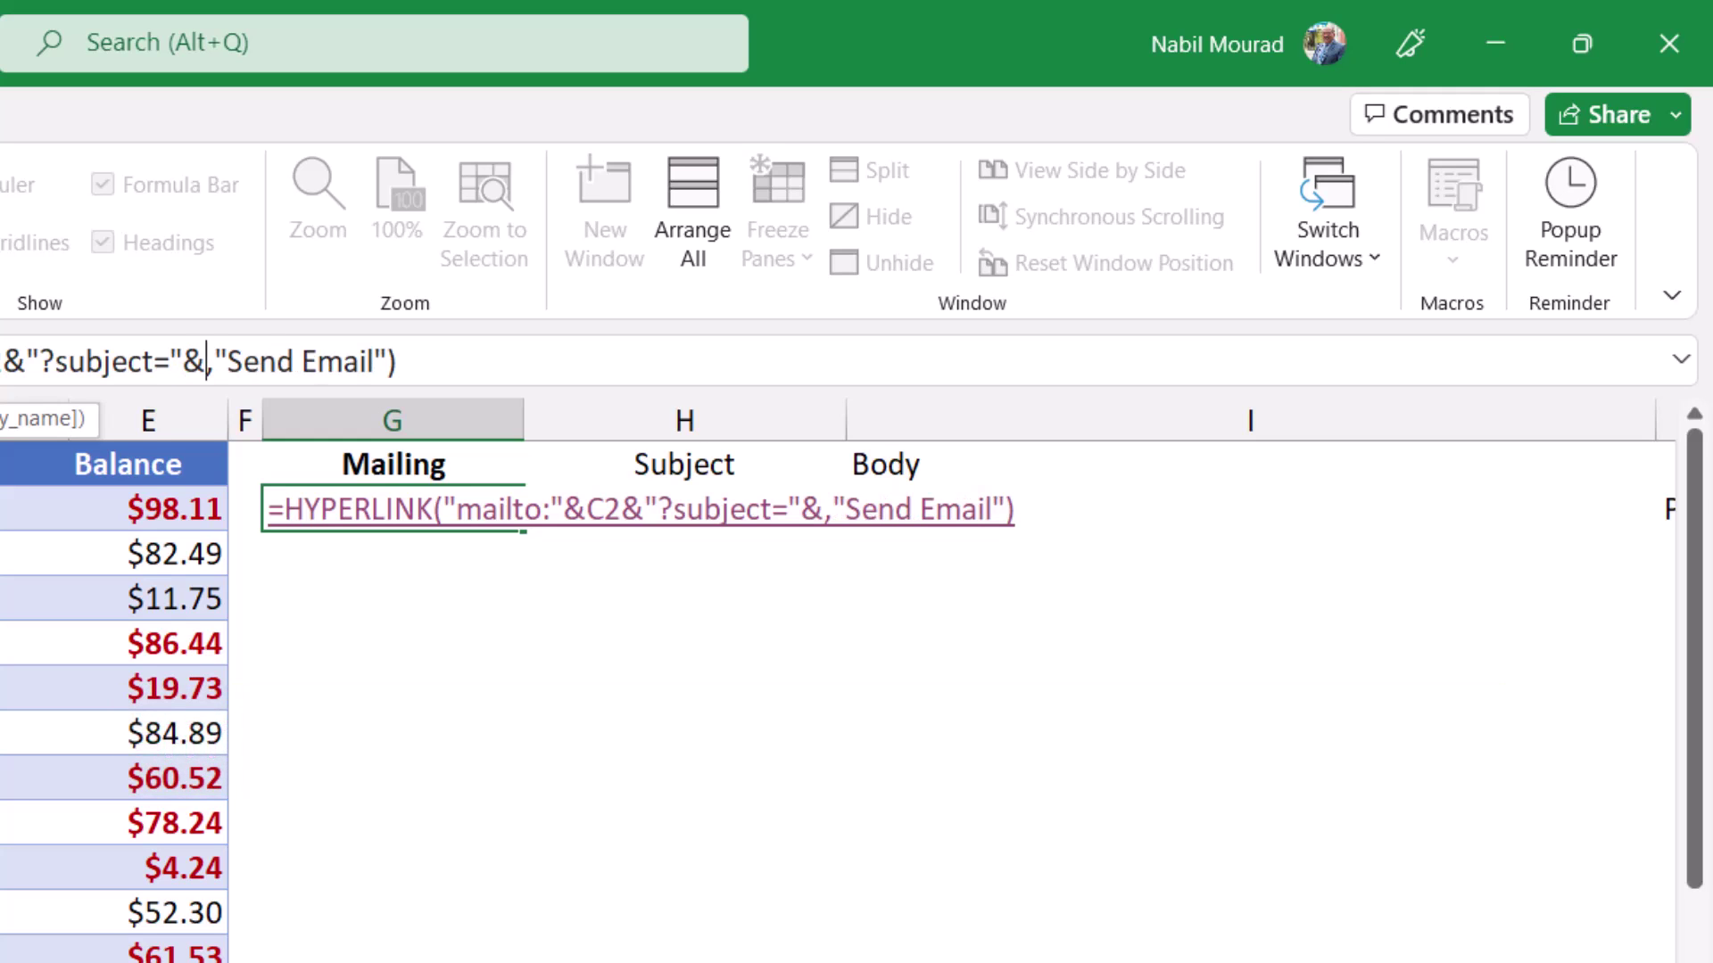
{"action": "type", "text": "H2"}
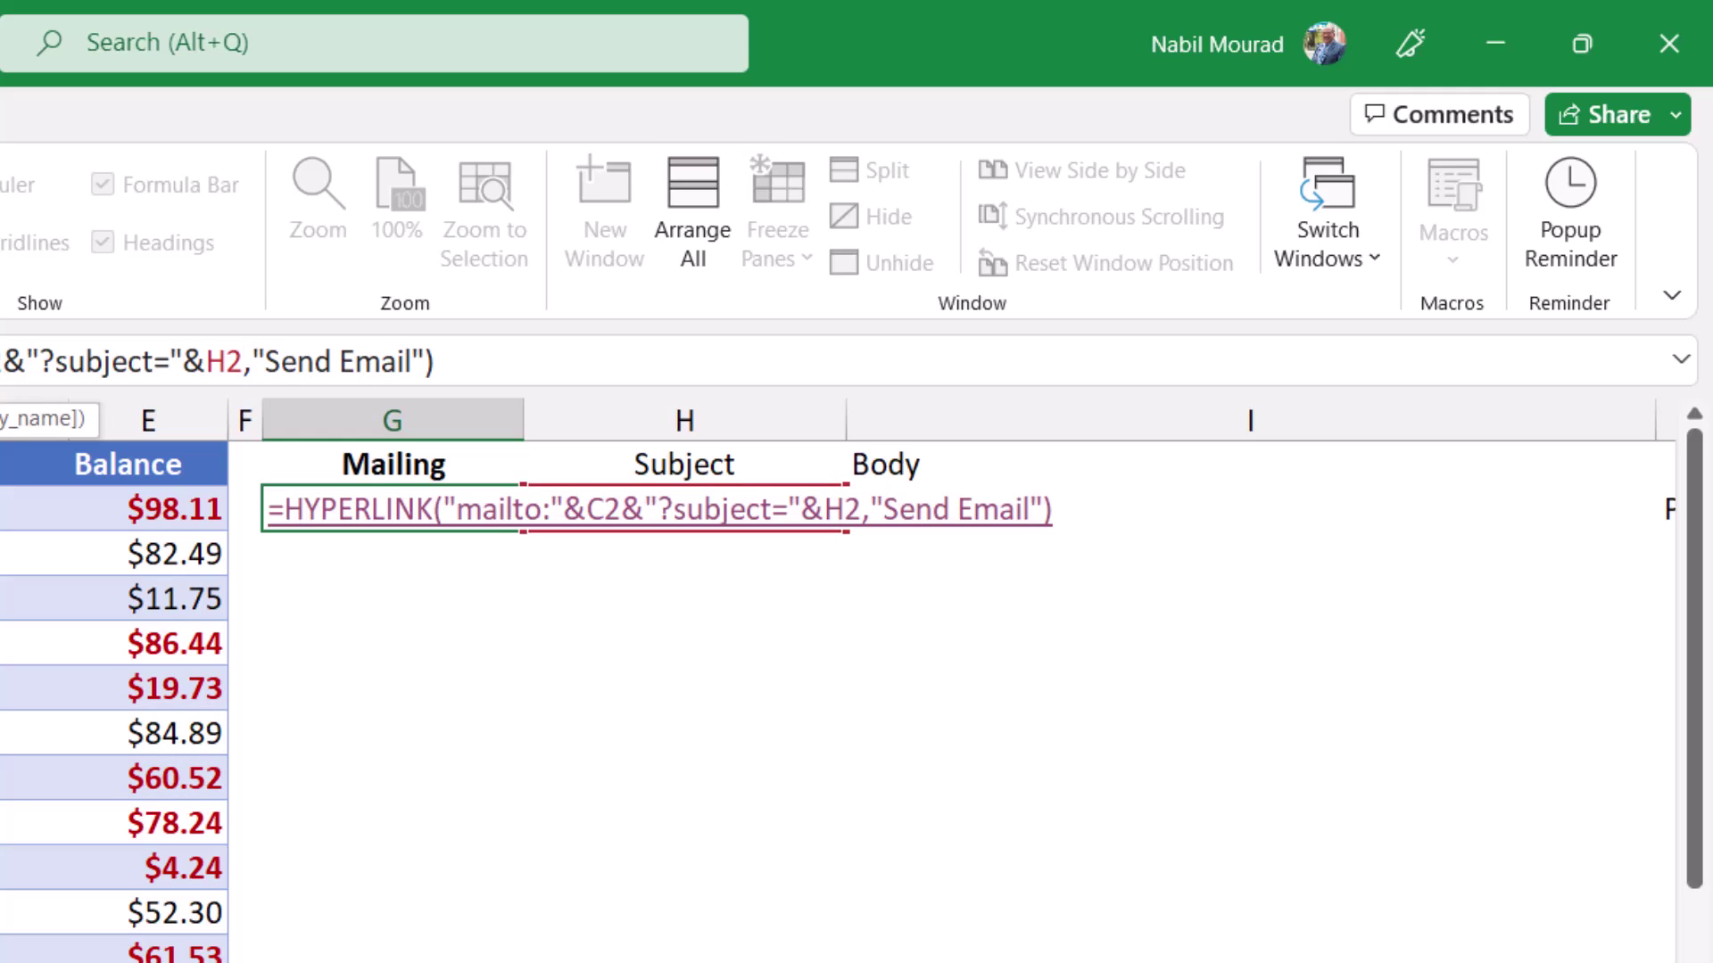
Add the email body to the HYPERLINK formula in G2 by inserting &"&body="&I2 after H2, and commit the formula.
{"action": "type", "text": "&"}
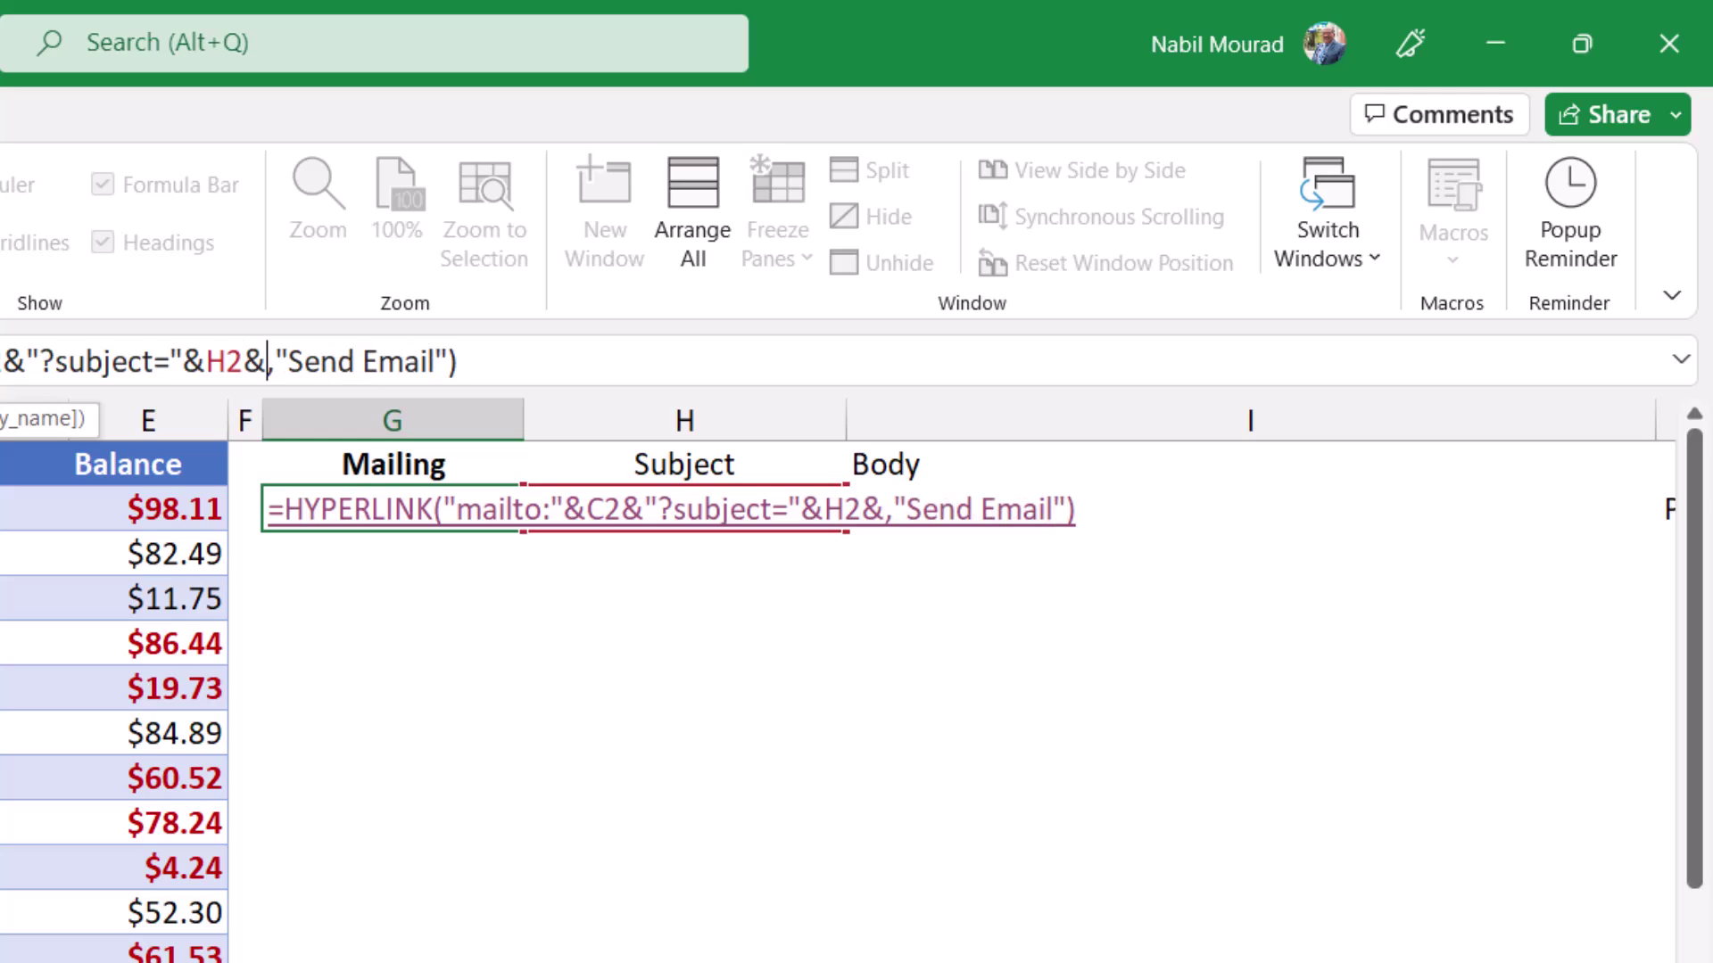
{"action": "type", "text": "\""}
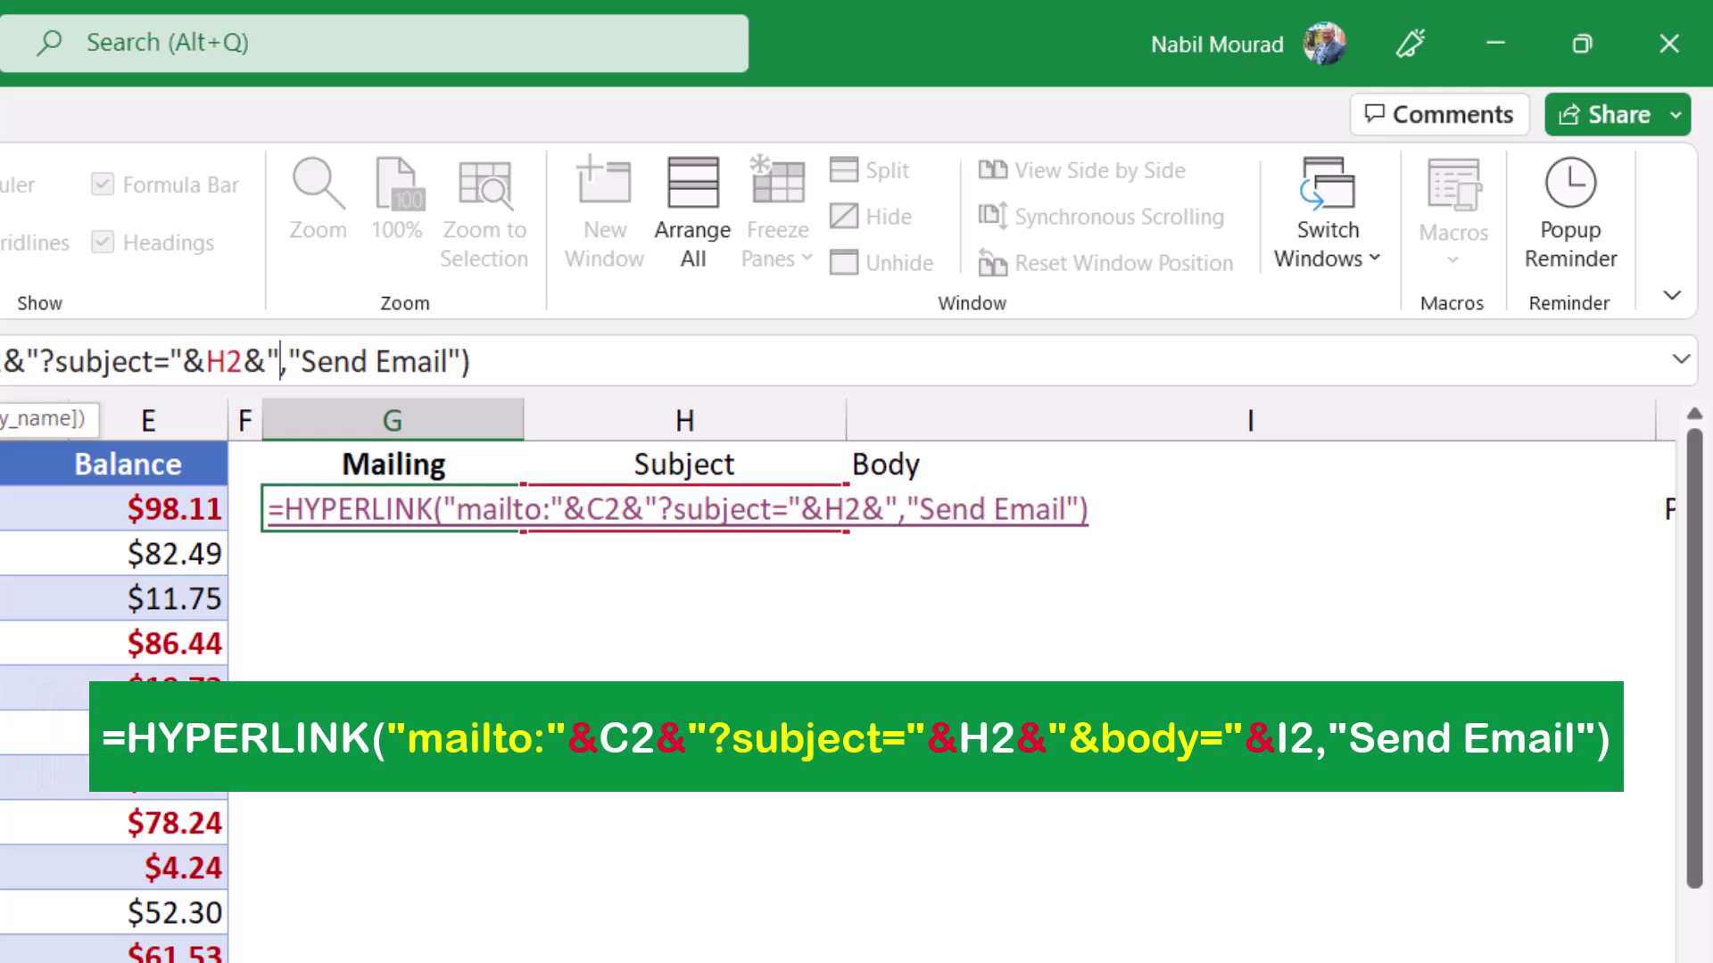
{"action": "type", "text": "&body="}
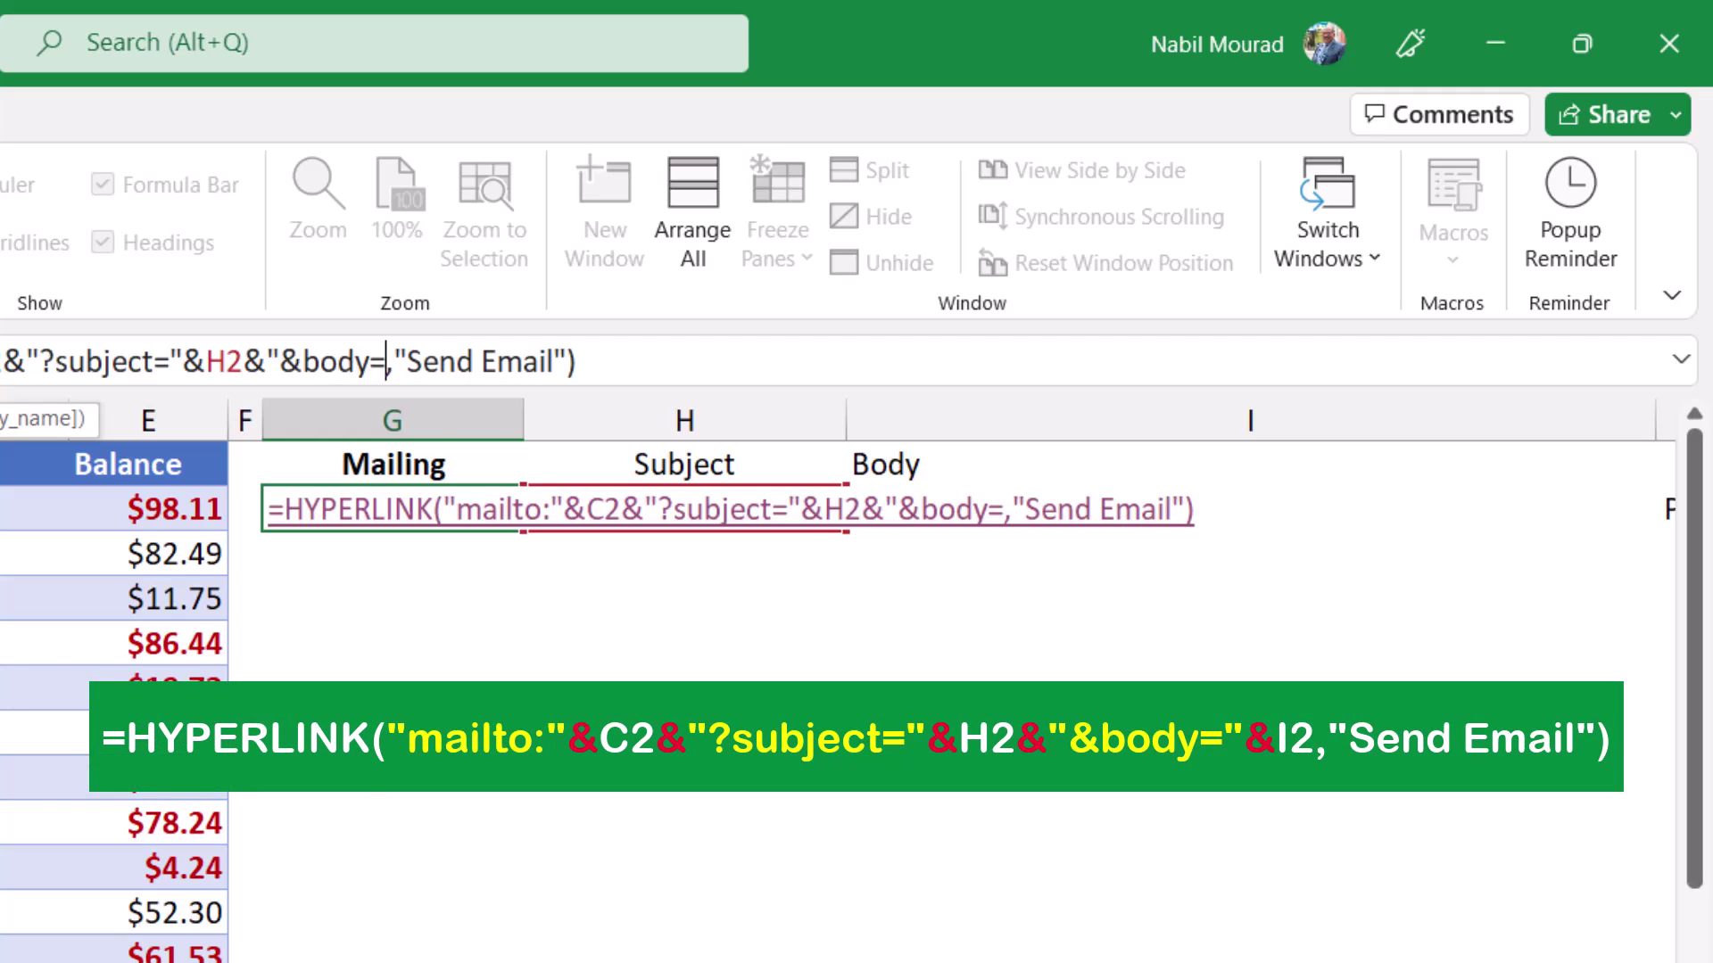
{"action": "type", "text": "\""}
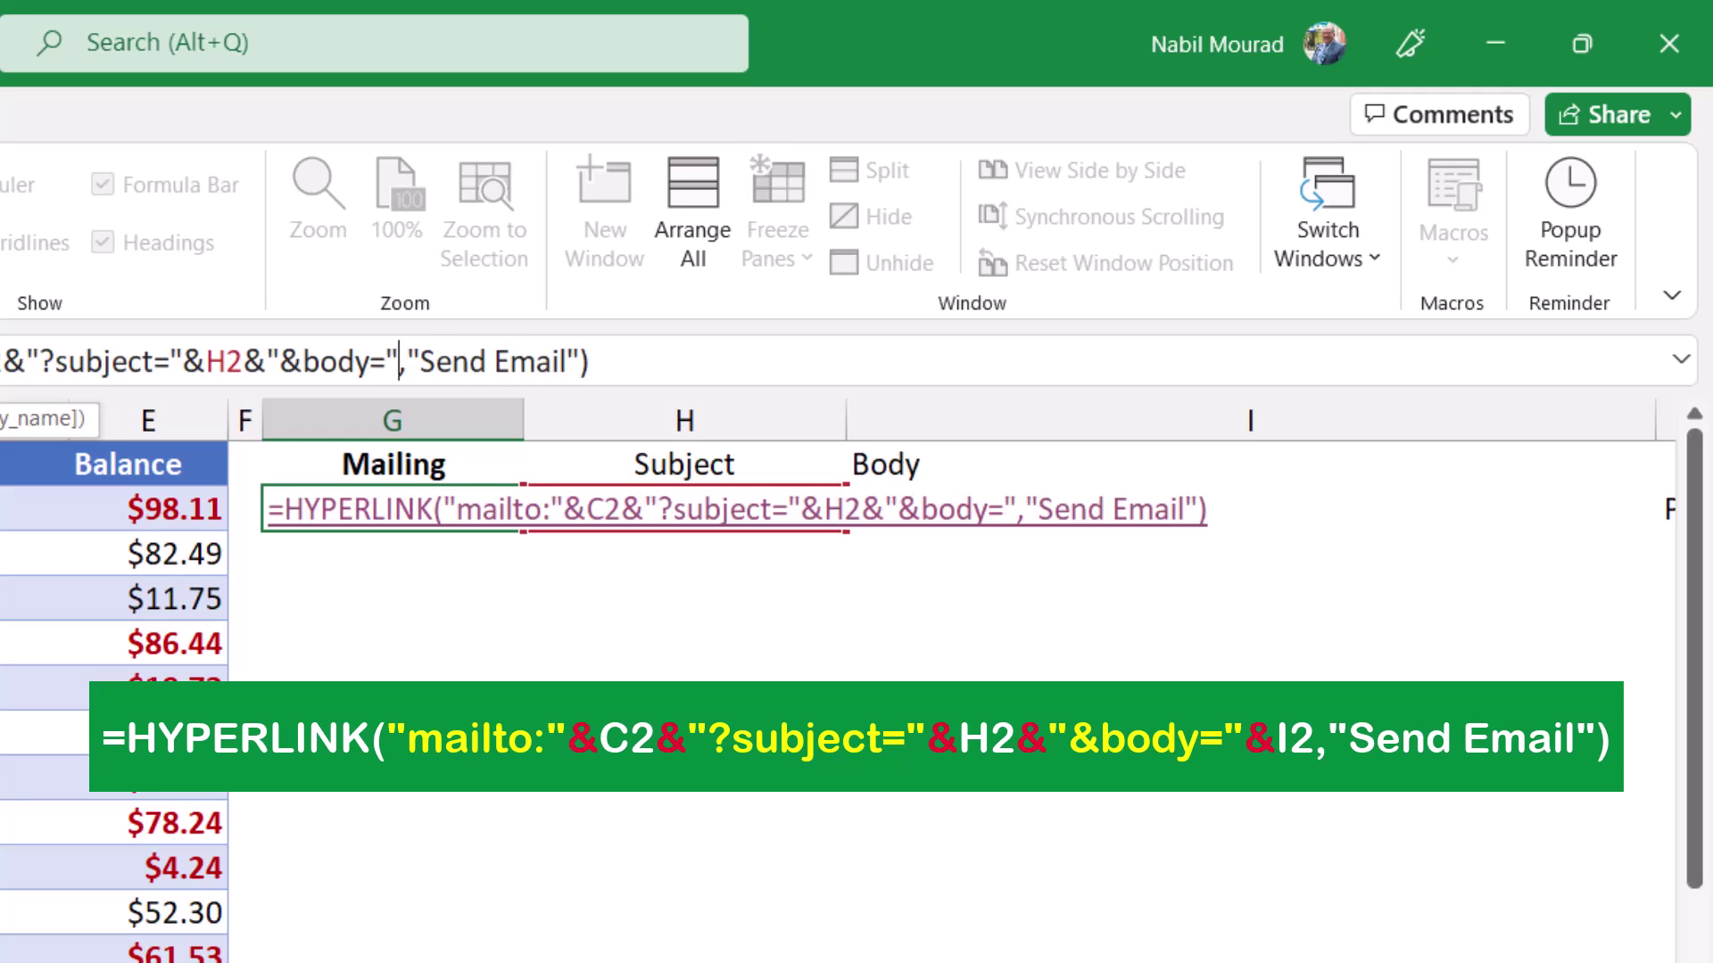
{"action": "type", "text": "&"}
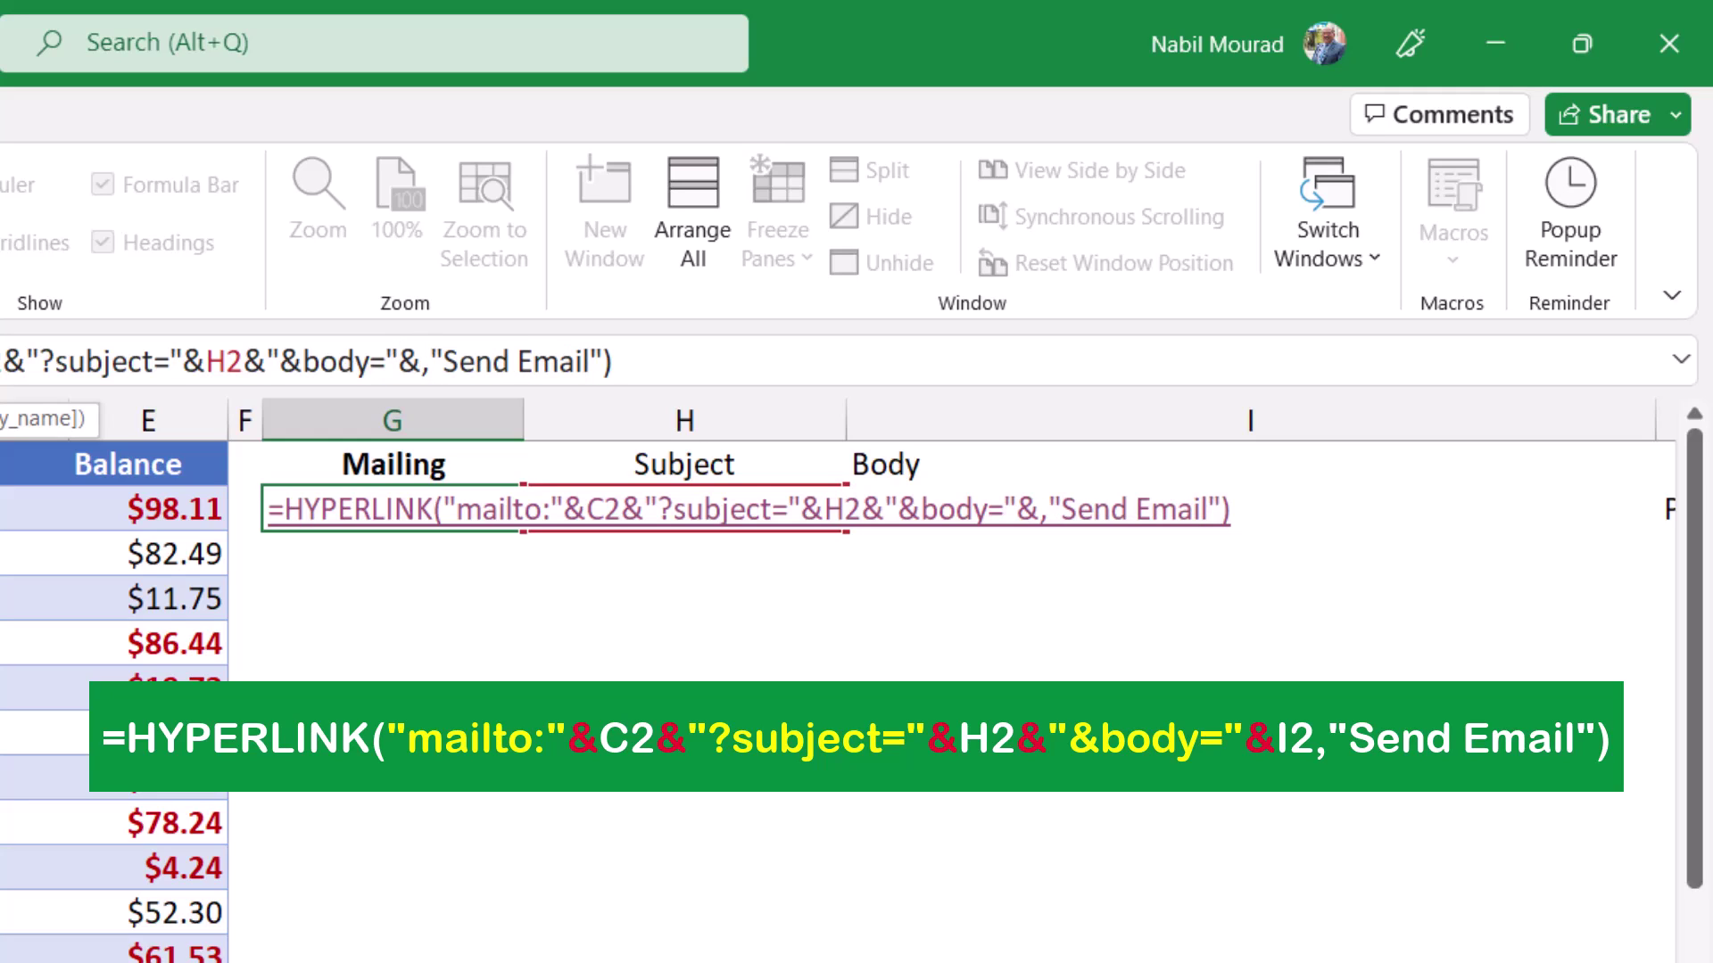
{"action": "type", "text": "I2"}
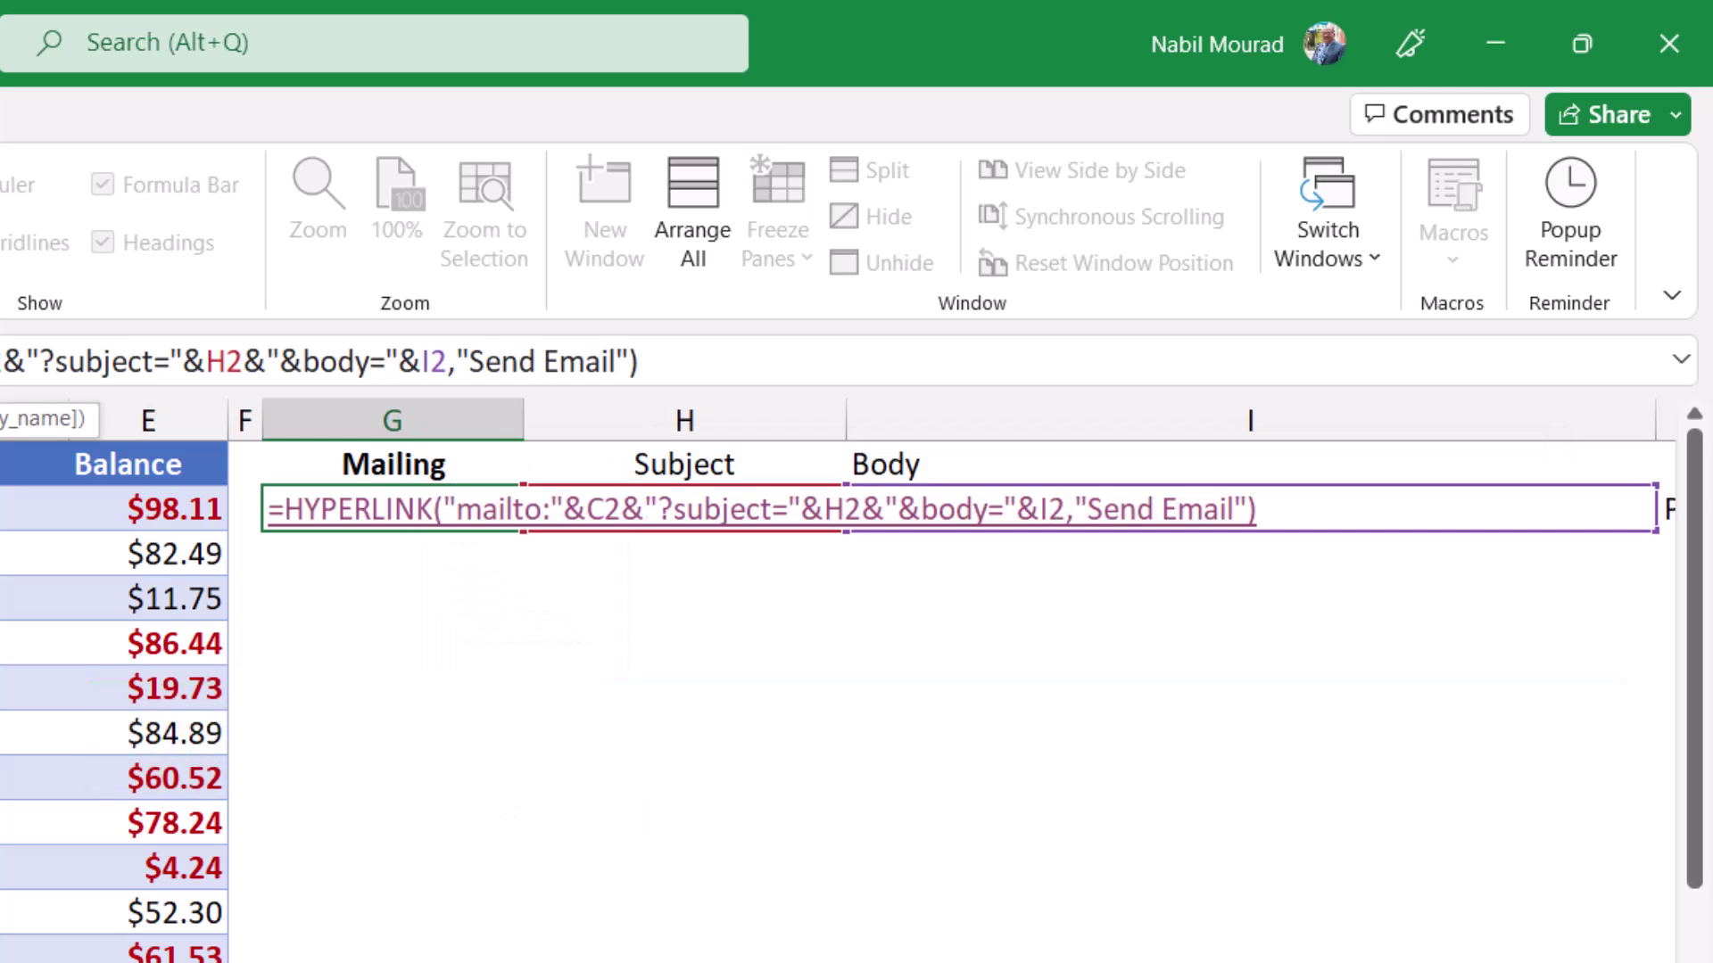
{"action": "key", "text": "Return"}
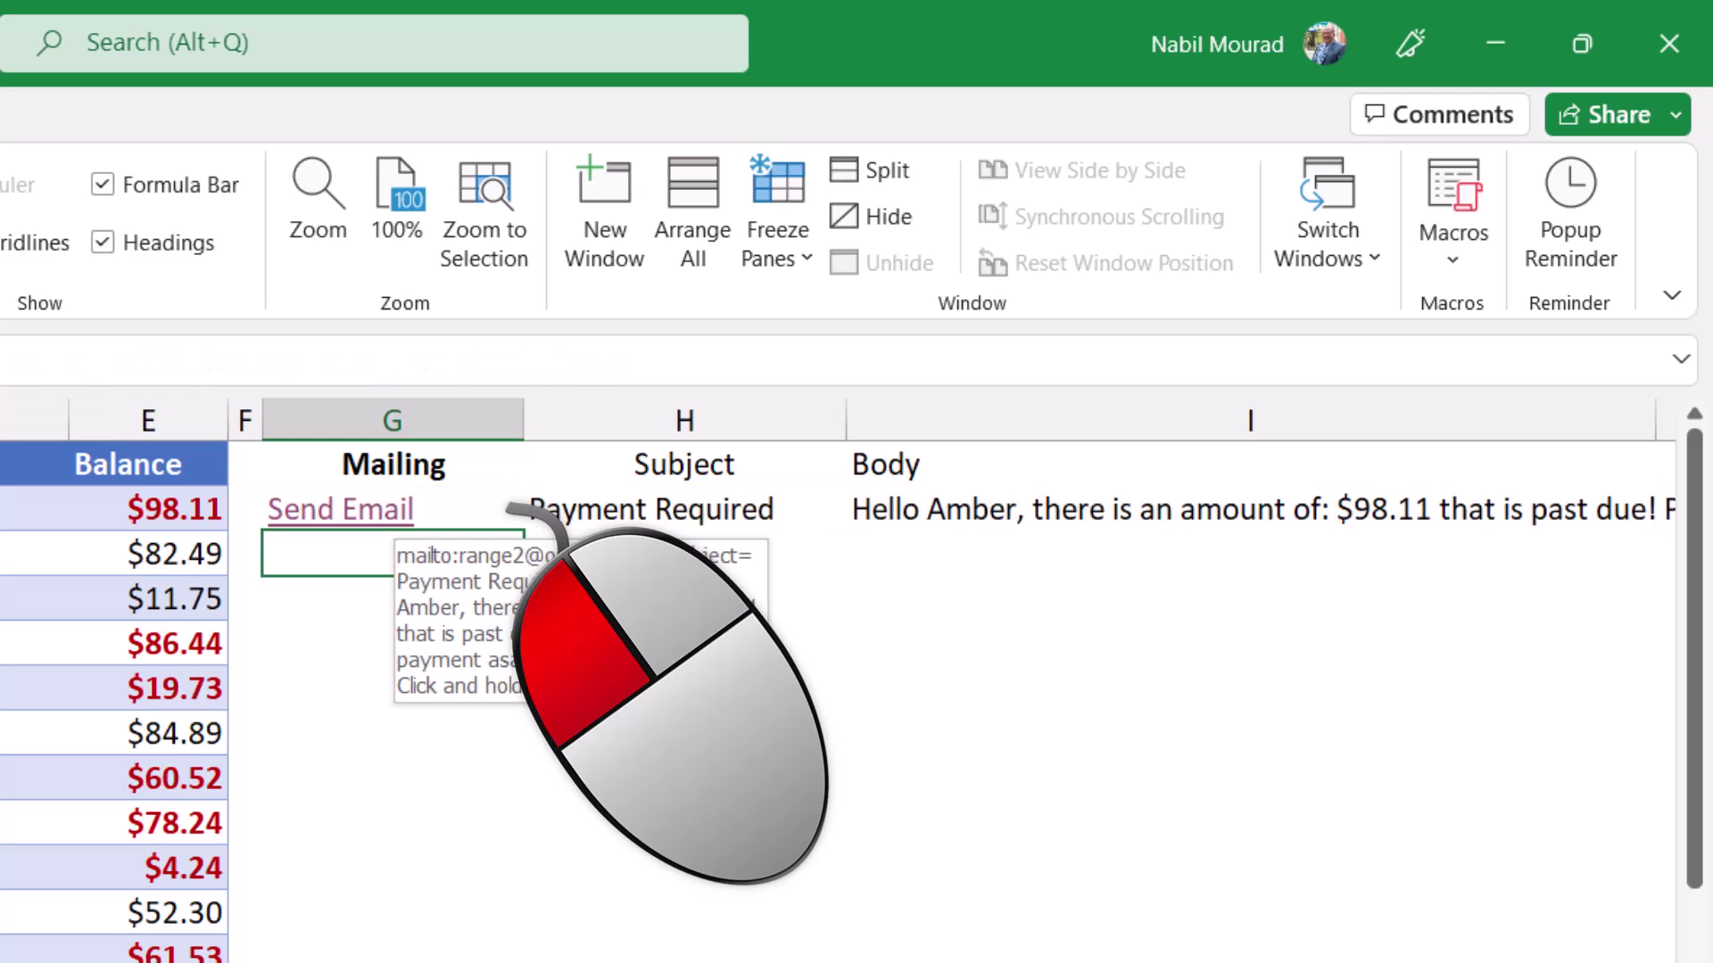
Test the Send Email link in G2 to check the message's subject and body, then close the message without saving it.
{"action": "left_click", "coordinate": [392, 511]}
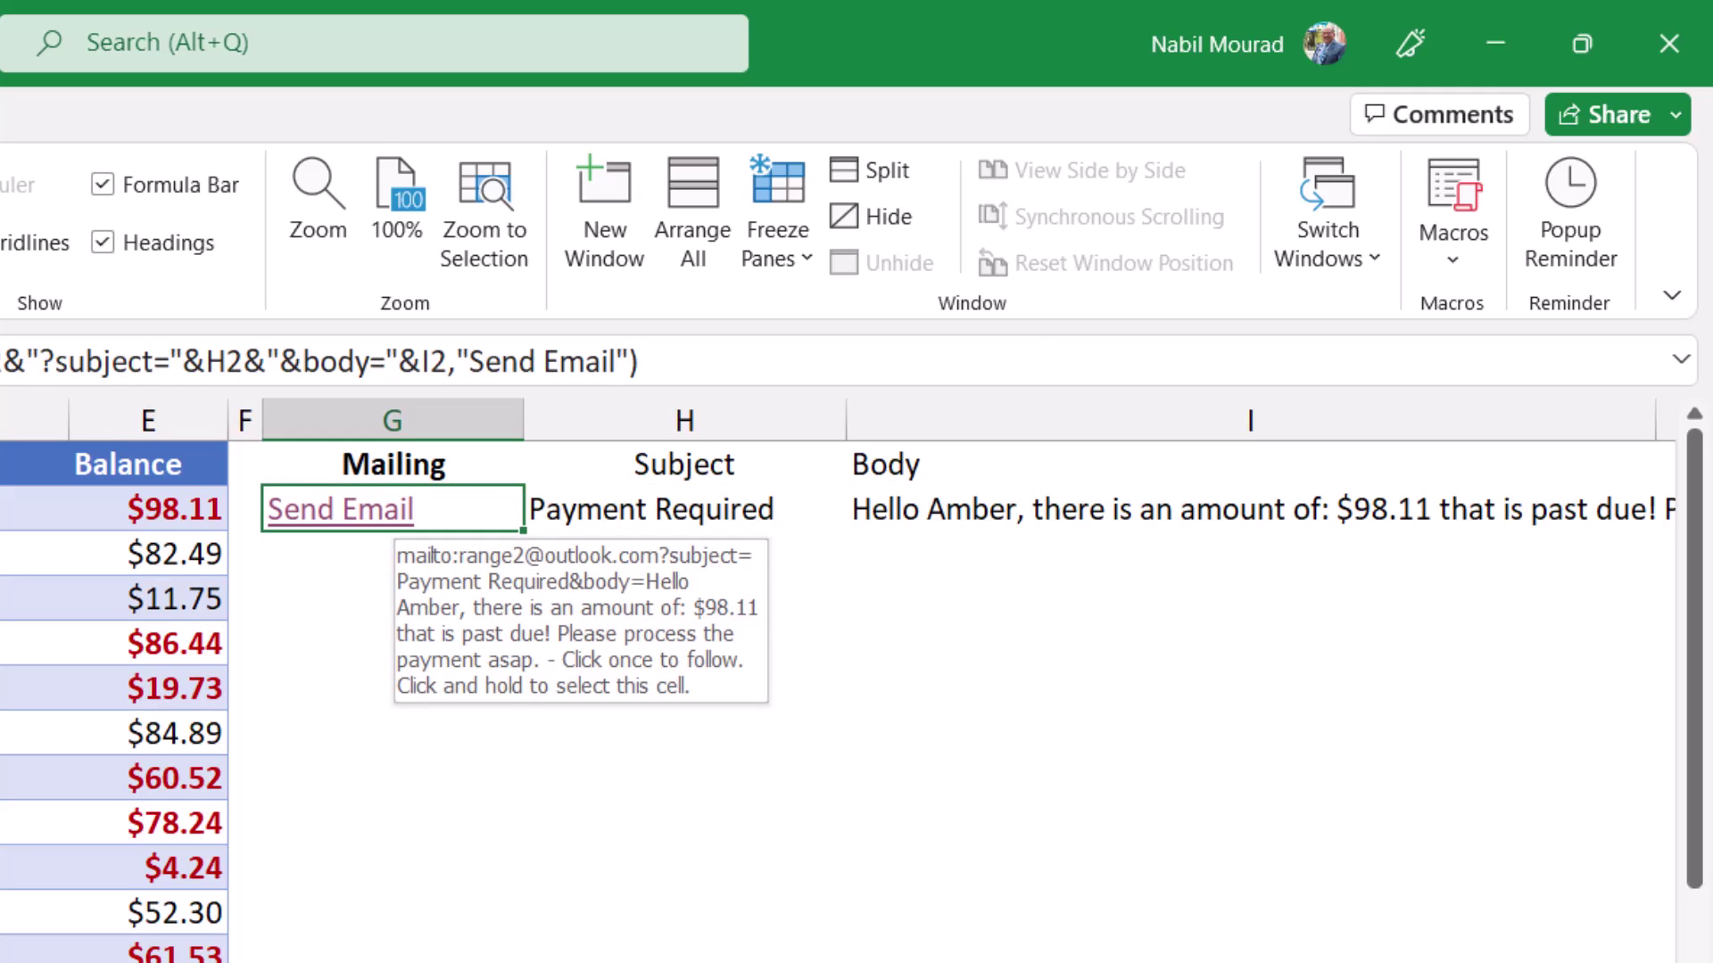
{"action": "left_click", "coordinate": [393, 510]}
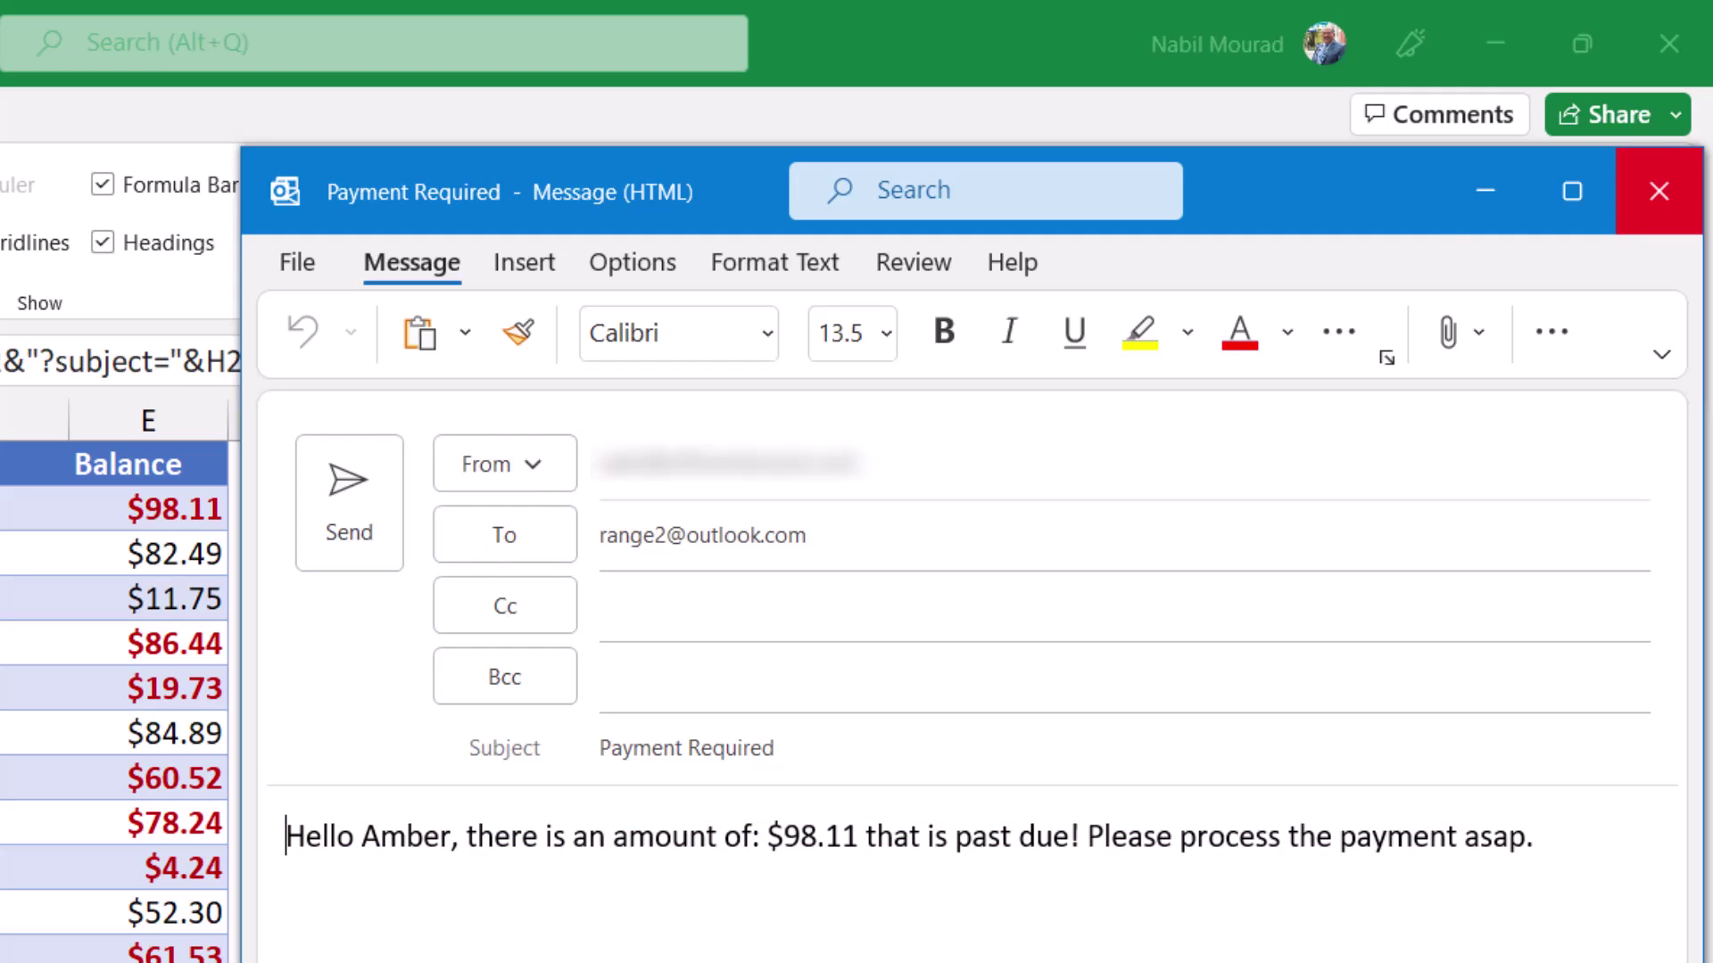
{"action": "left_click", "coordinate": [1658, 191]}
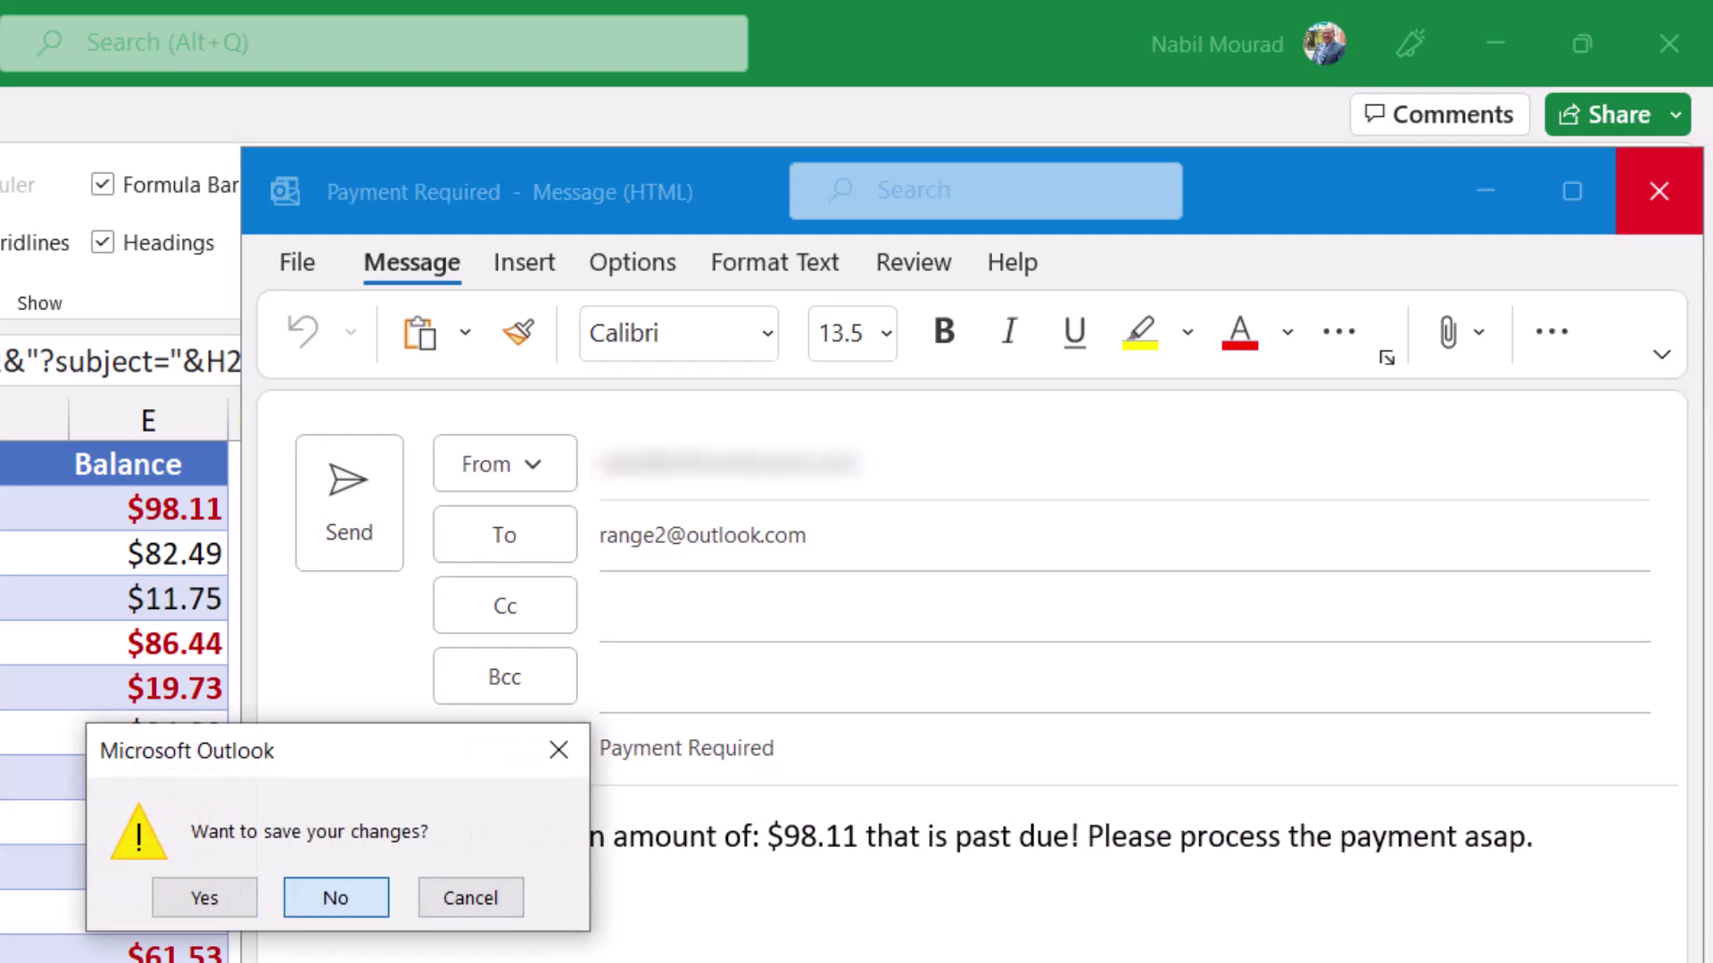
{"action": "key", "text": "n"}
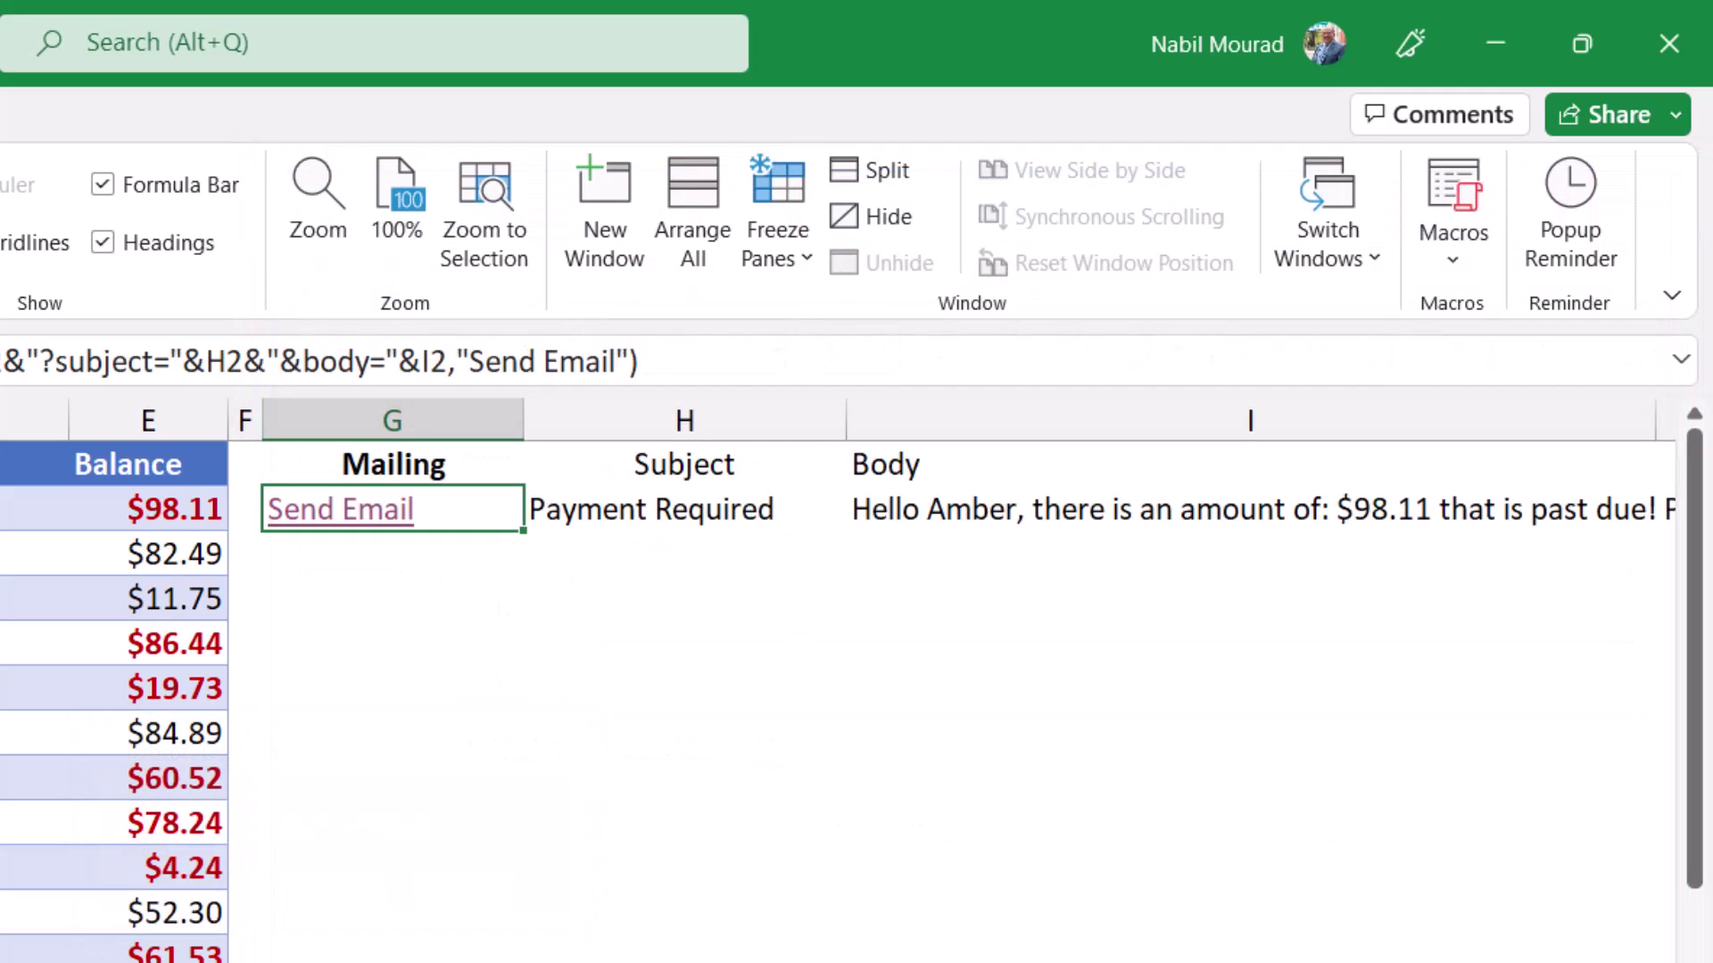
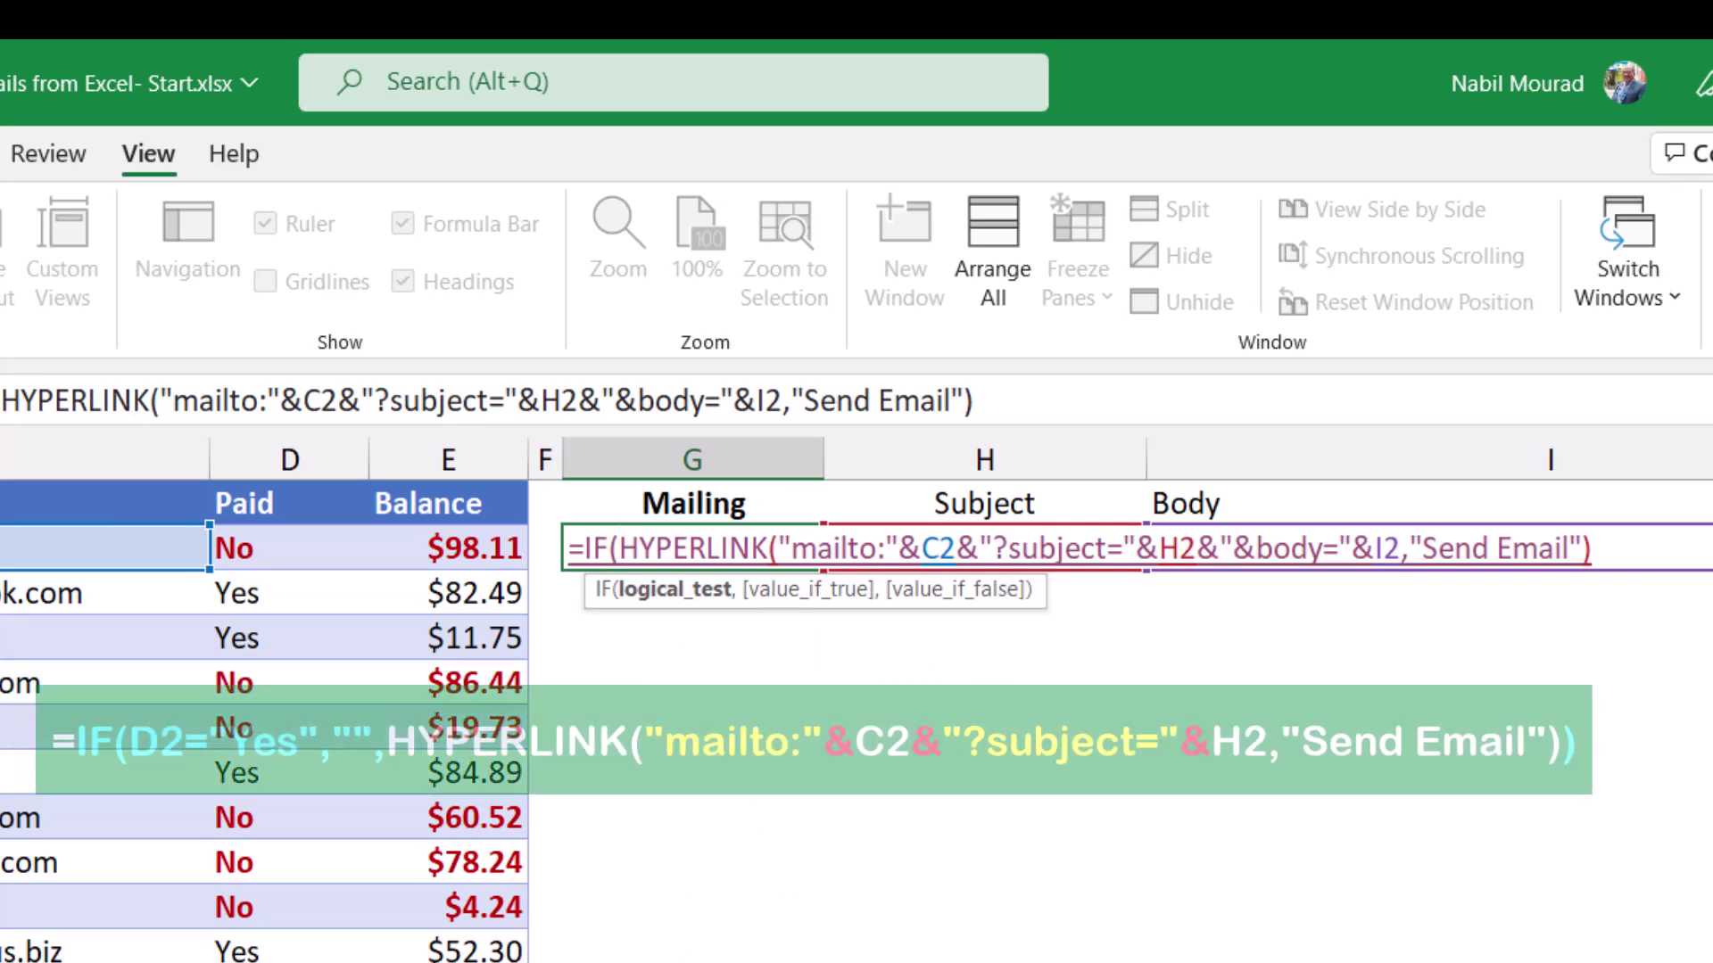
Wrap the HYPERLINK formula in G2 in IF(D2="Yes","",…) so paid customers get a blank cell, and commit the formula.
{"action": "left_click", "coordinate": [289, 548]}
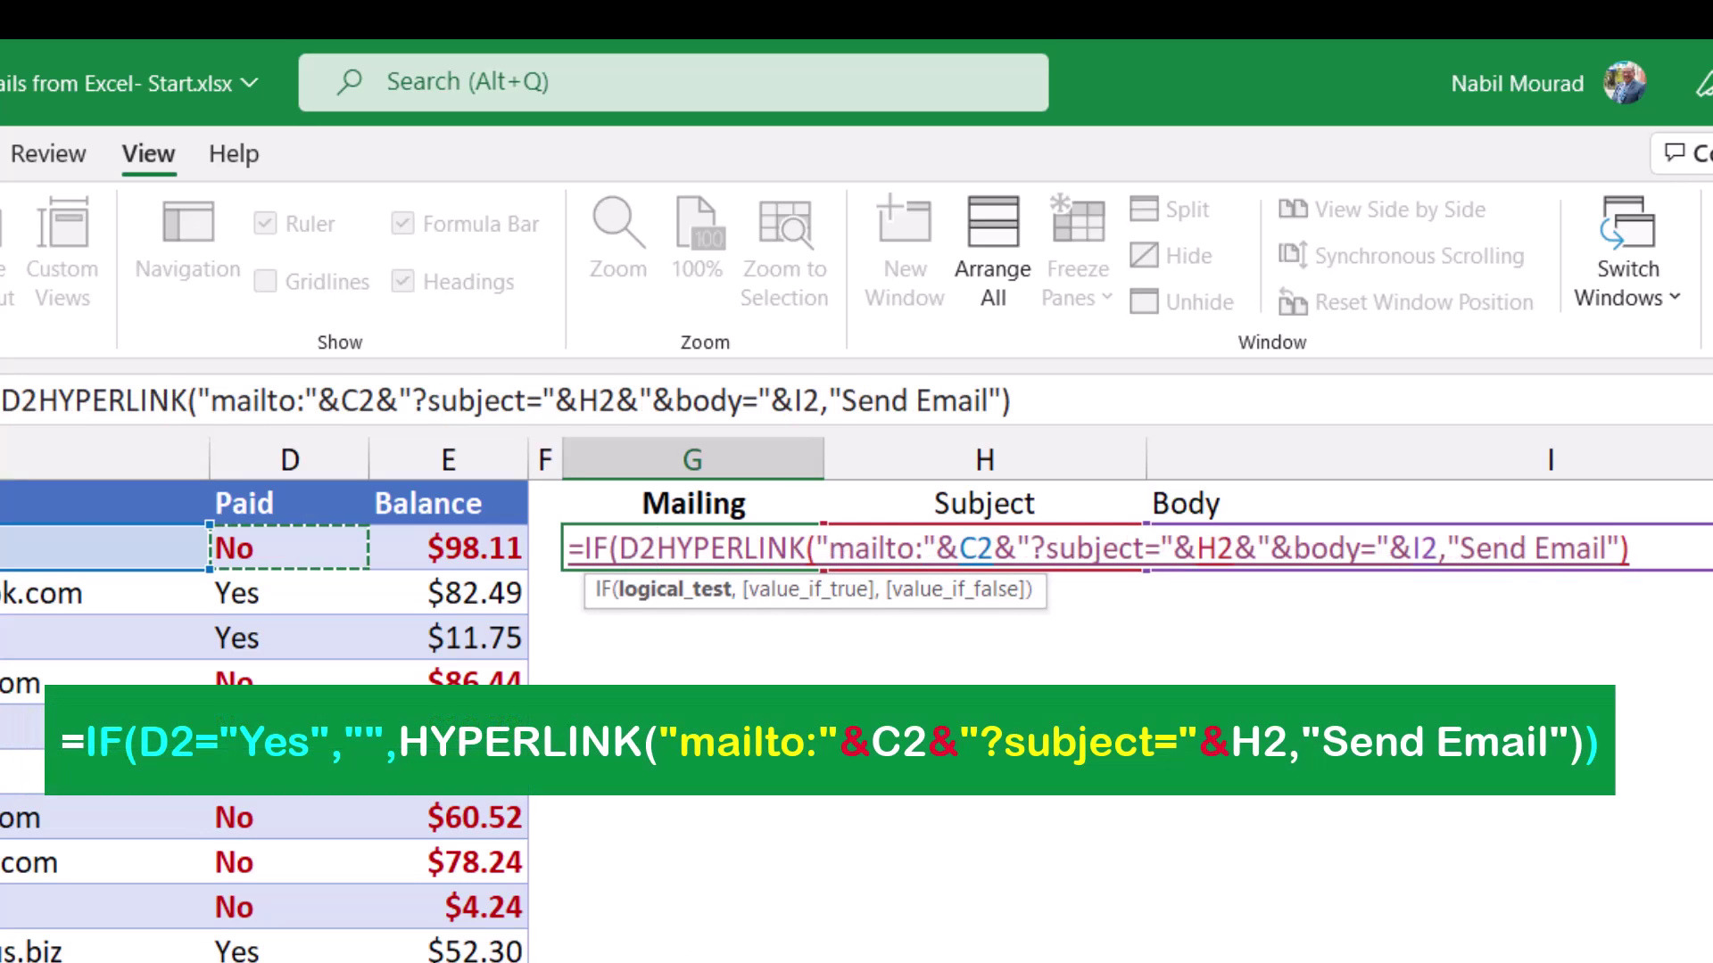
{"action": "type", "text": "=\"Ys"}
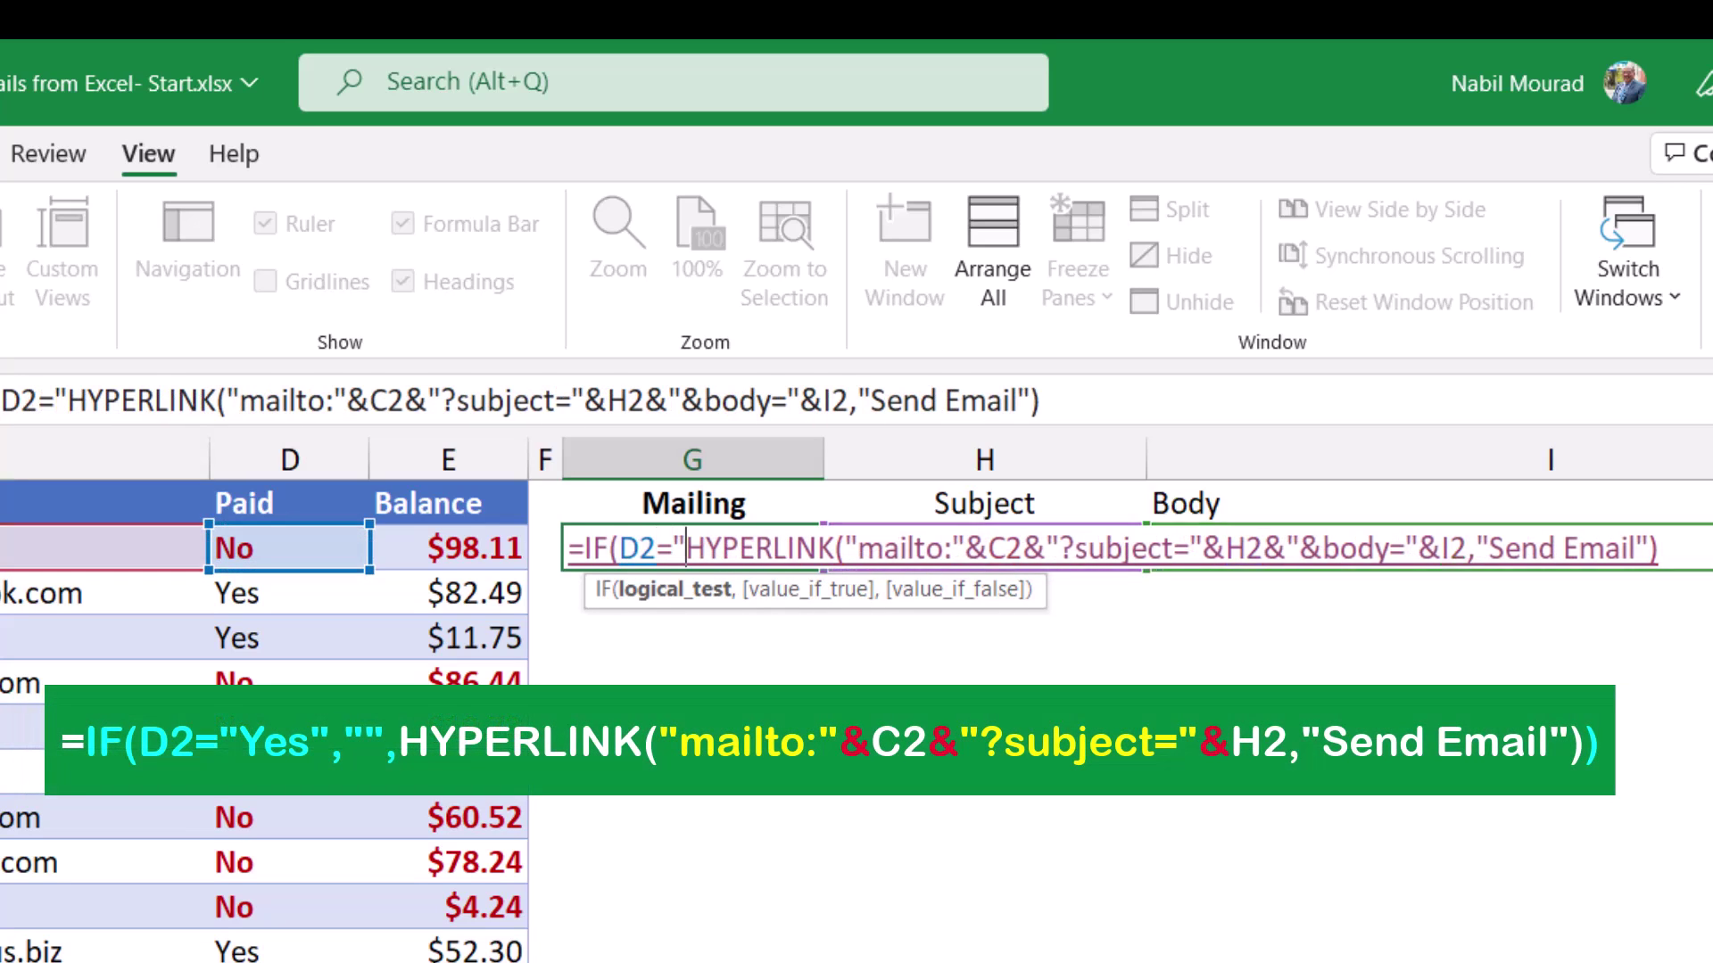
{"action": "key", "text": "BackSpace"}
{"action": "type", "text": "es\""}
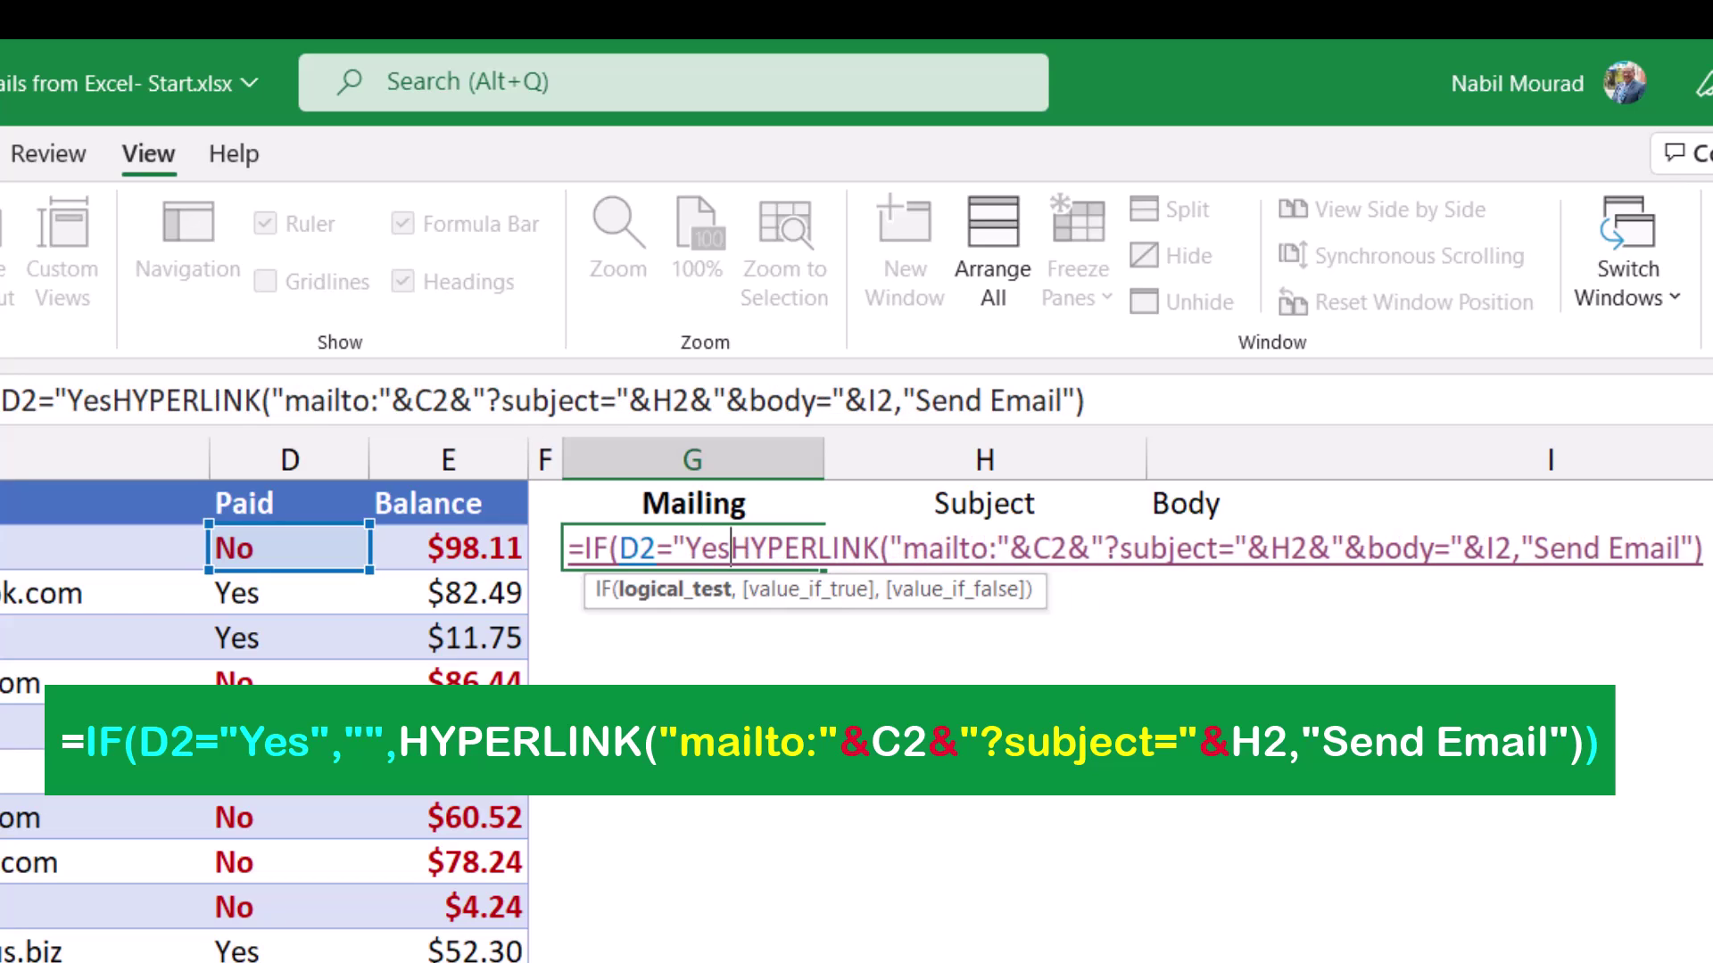
{"action": "type", "text": ","}
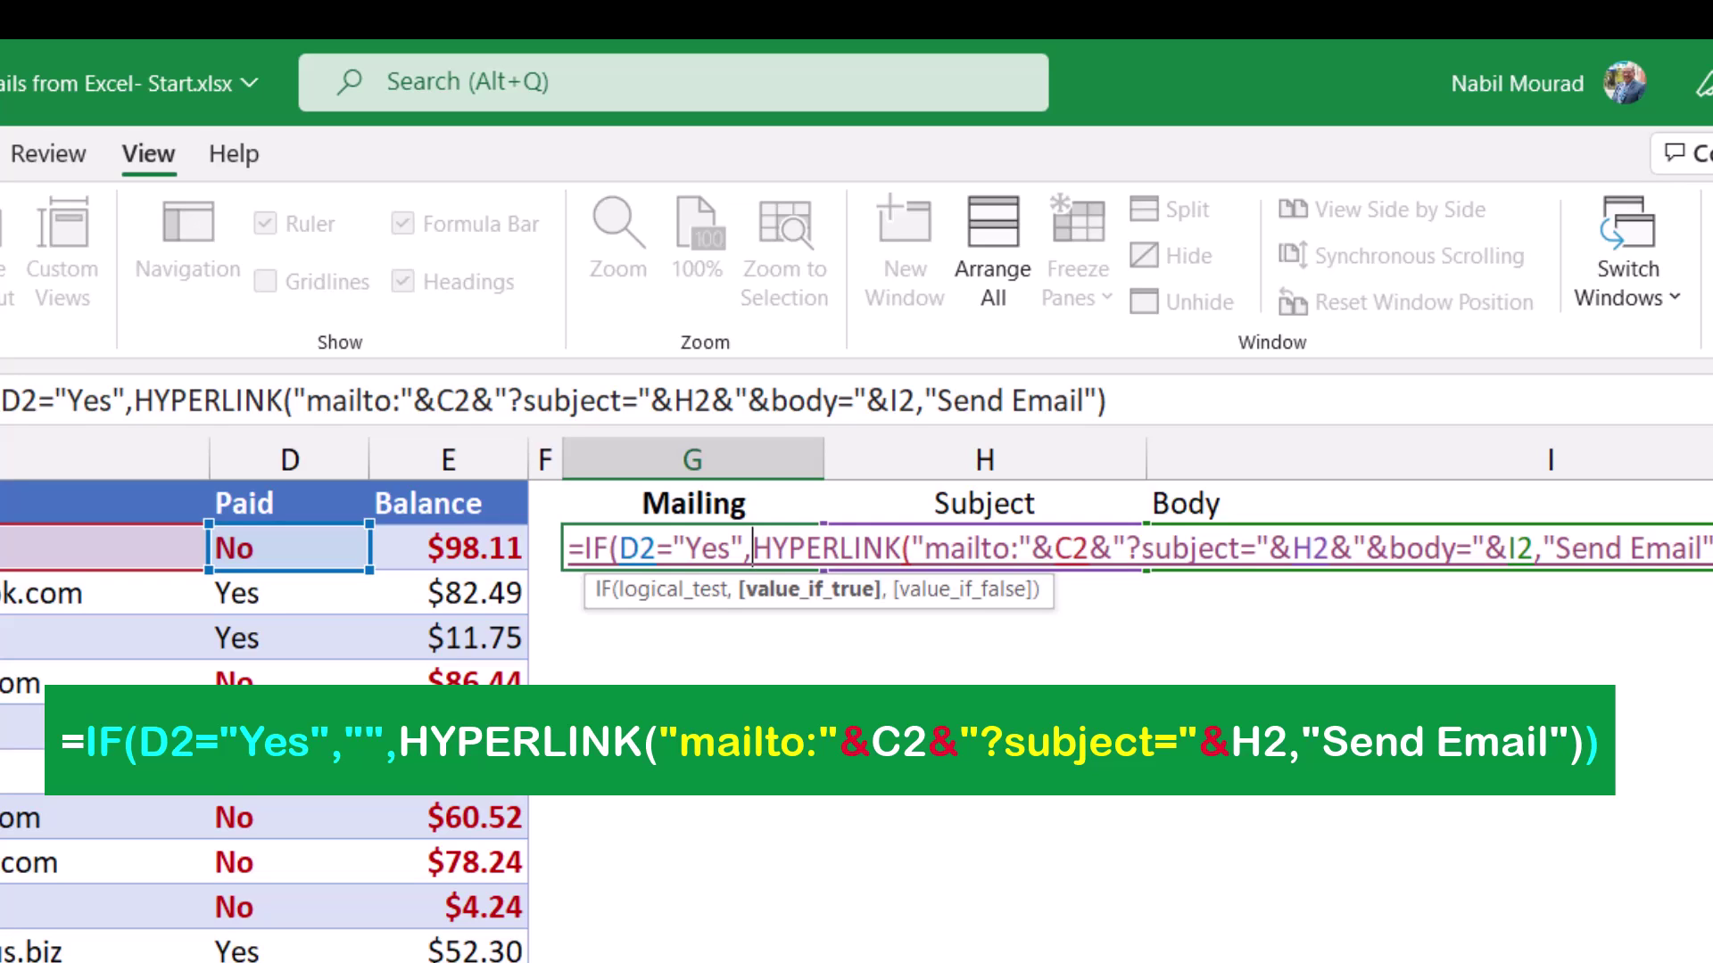
{"action": "type", "text": "\"\""}
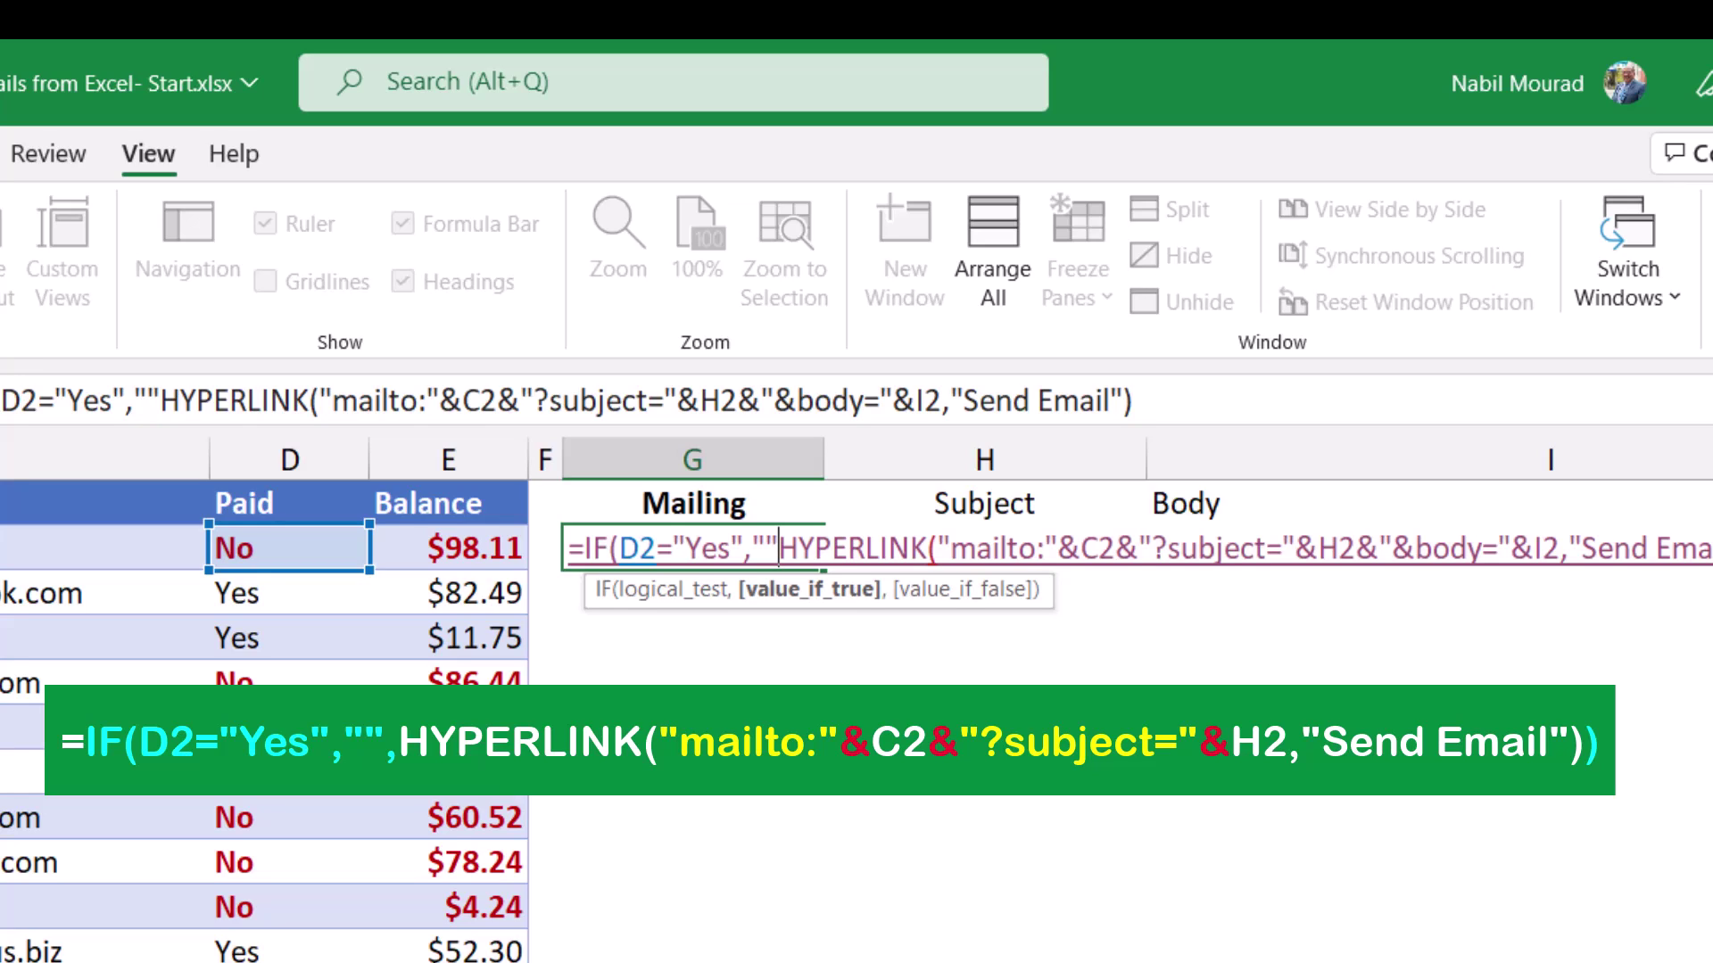
{"action": "type", "text": ","}
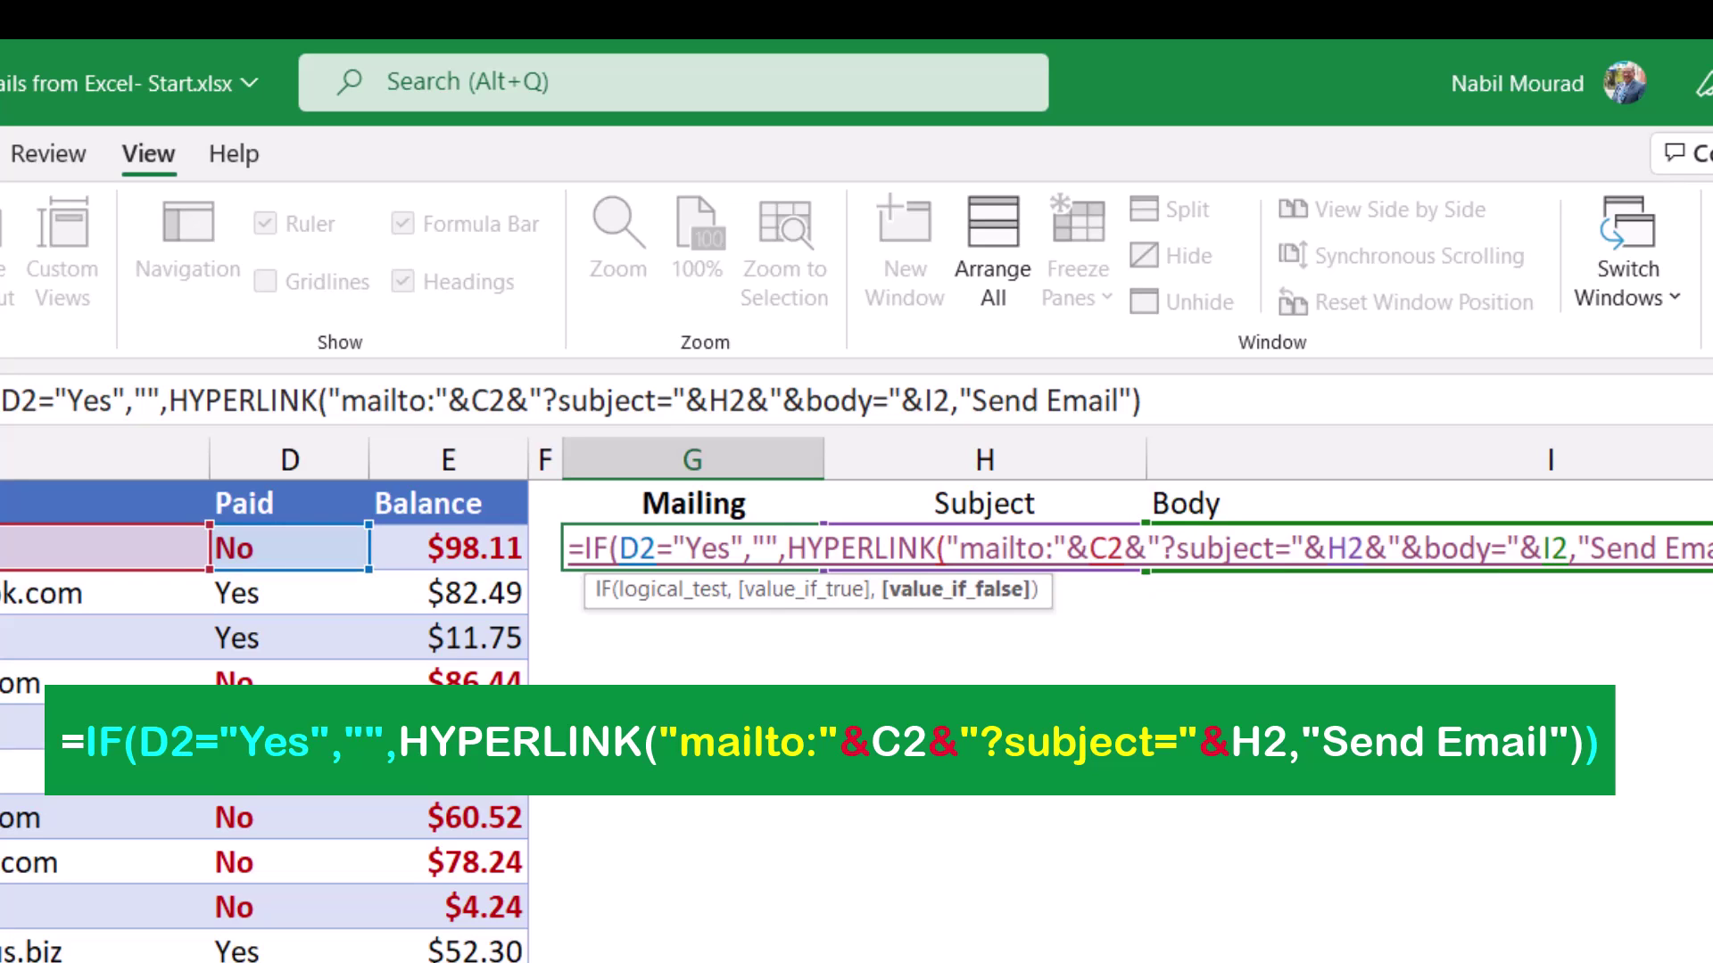
{"action": "type", "text": ")"}
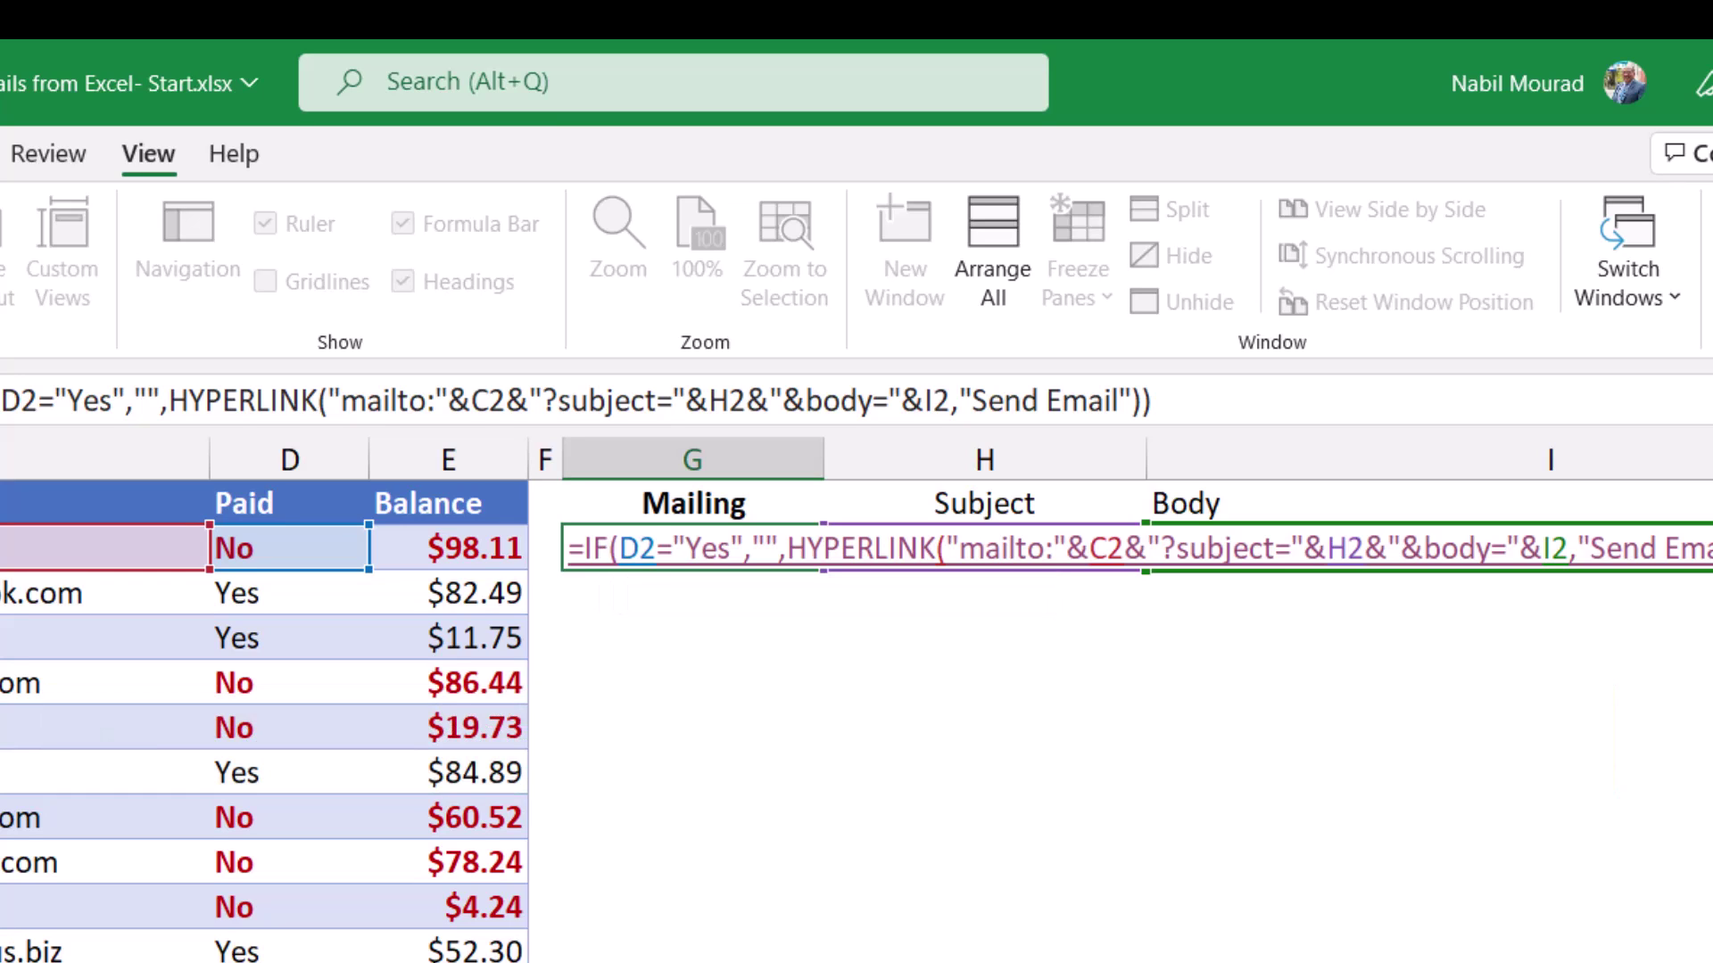
{"action": "key", "text": "Return"}
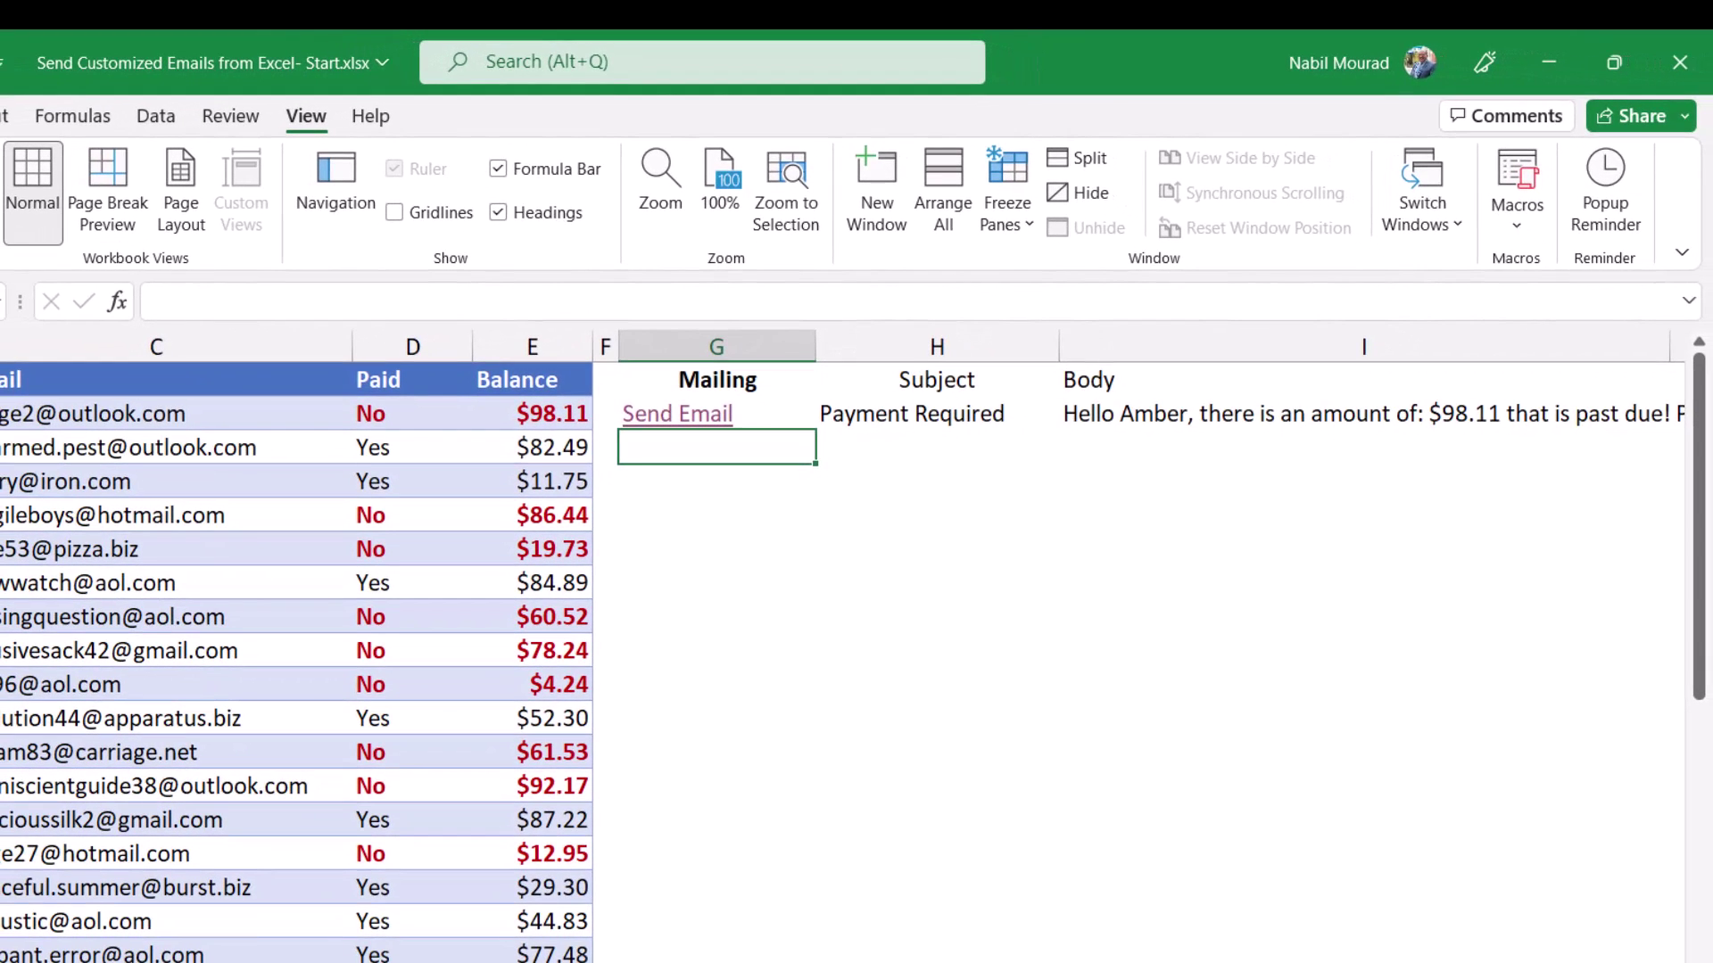
Fill the Mailing formula in G2 and the Subject and Body formulas in H2:I2 down through the customer rows.
{"action": "left_click", "coordinate": [775, 414]}
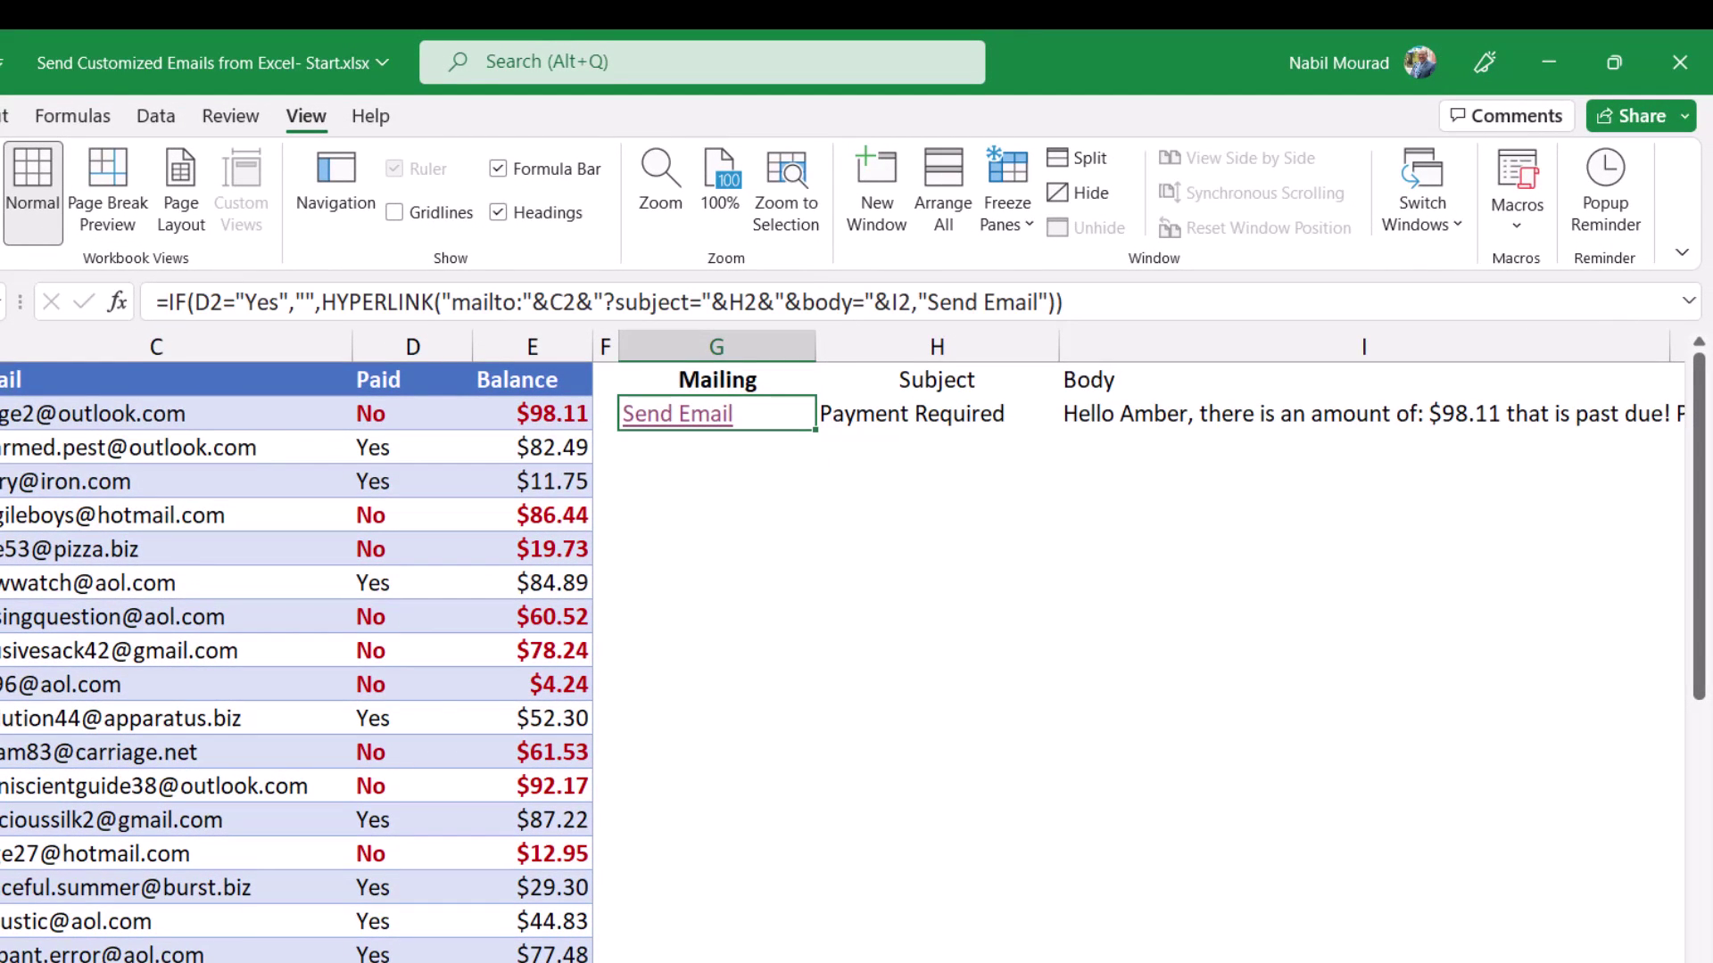
{"action": "left_click_drag", "start_coordinate": [815, 430], "coordinate": [814, 955]}
{"action": "left_click", "coordinate": [936, 379]}
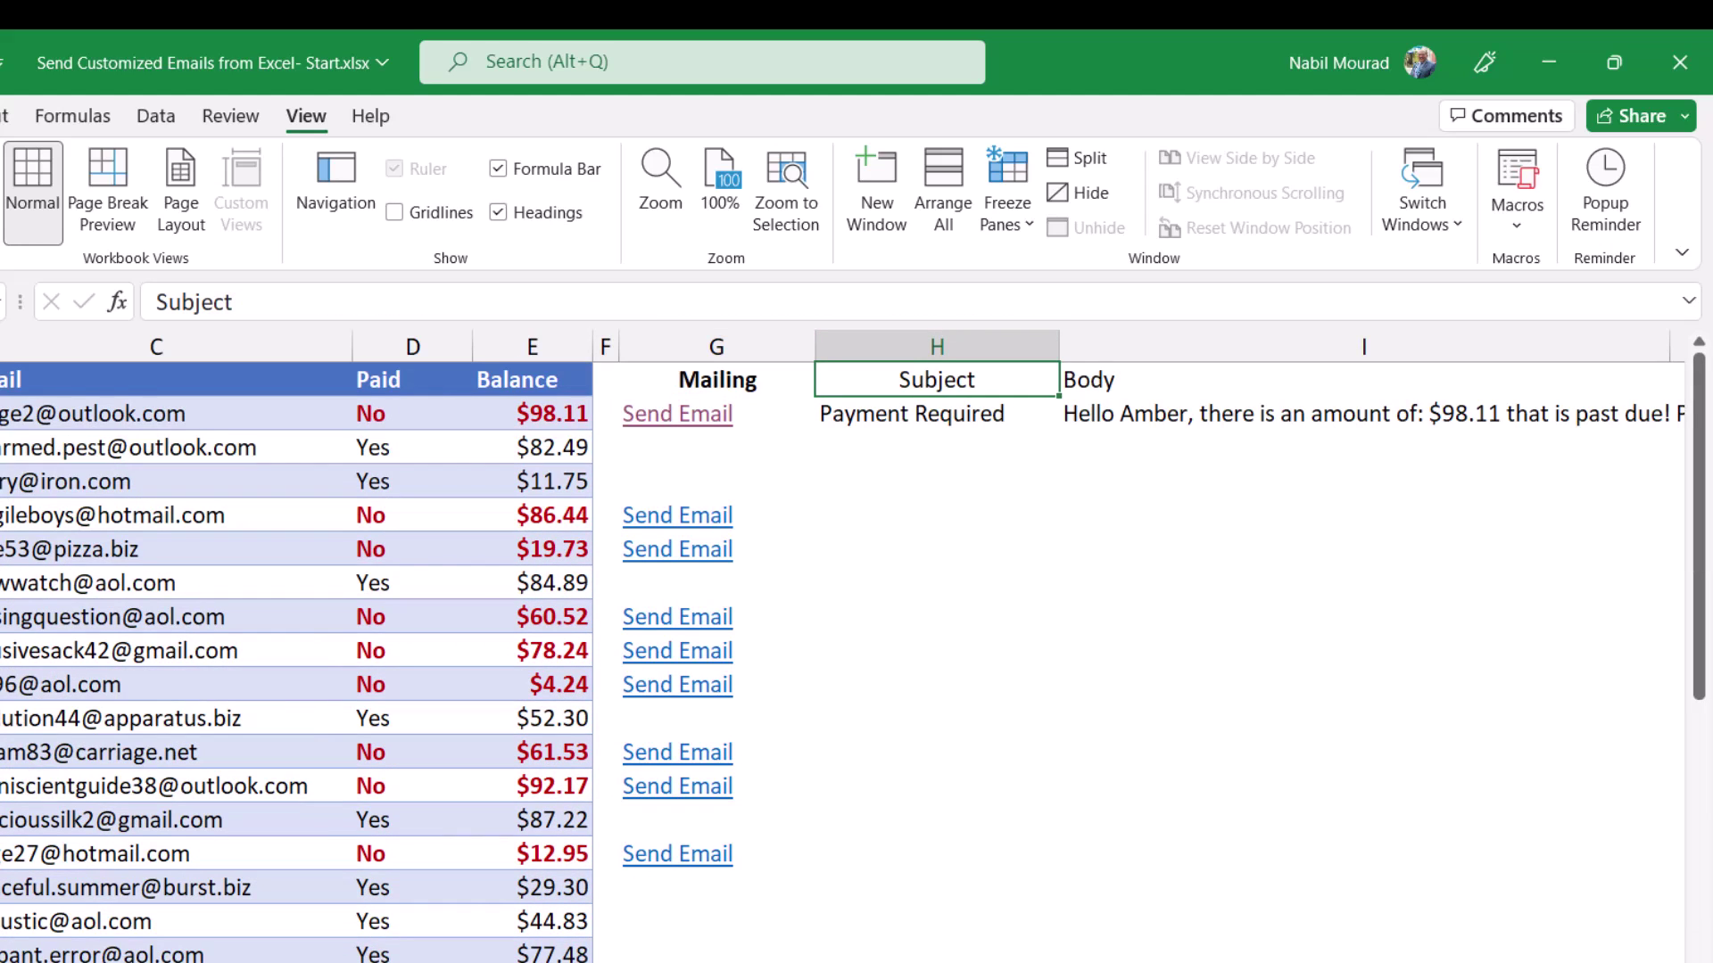
{"action": "left_click_drag", "start_coordinate": [936, 414], "coordinate": [1364, 414]}
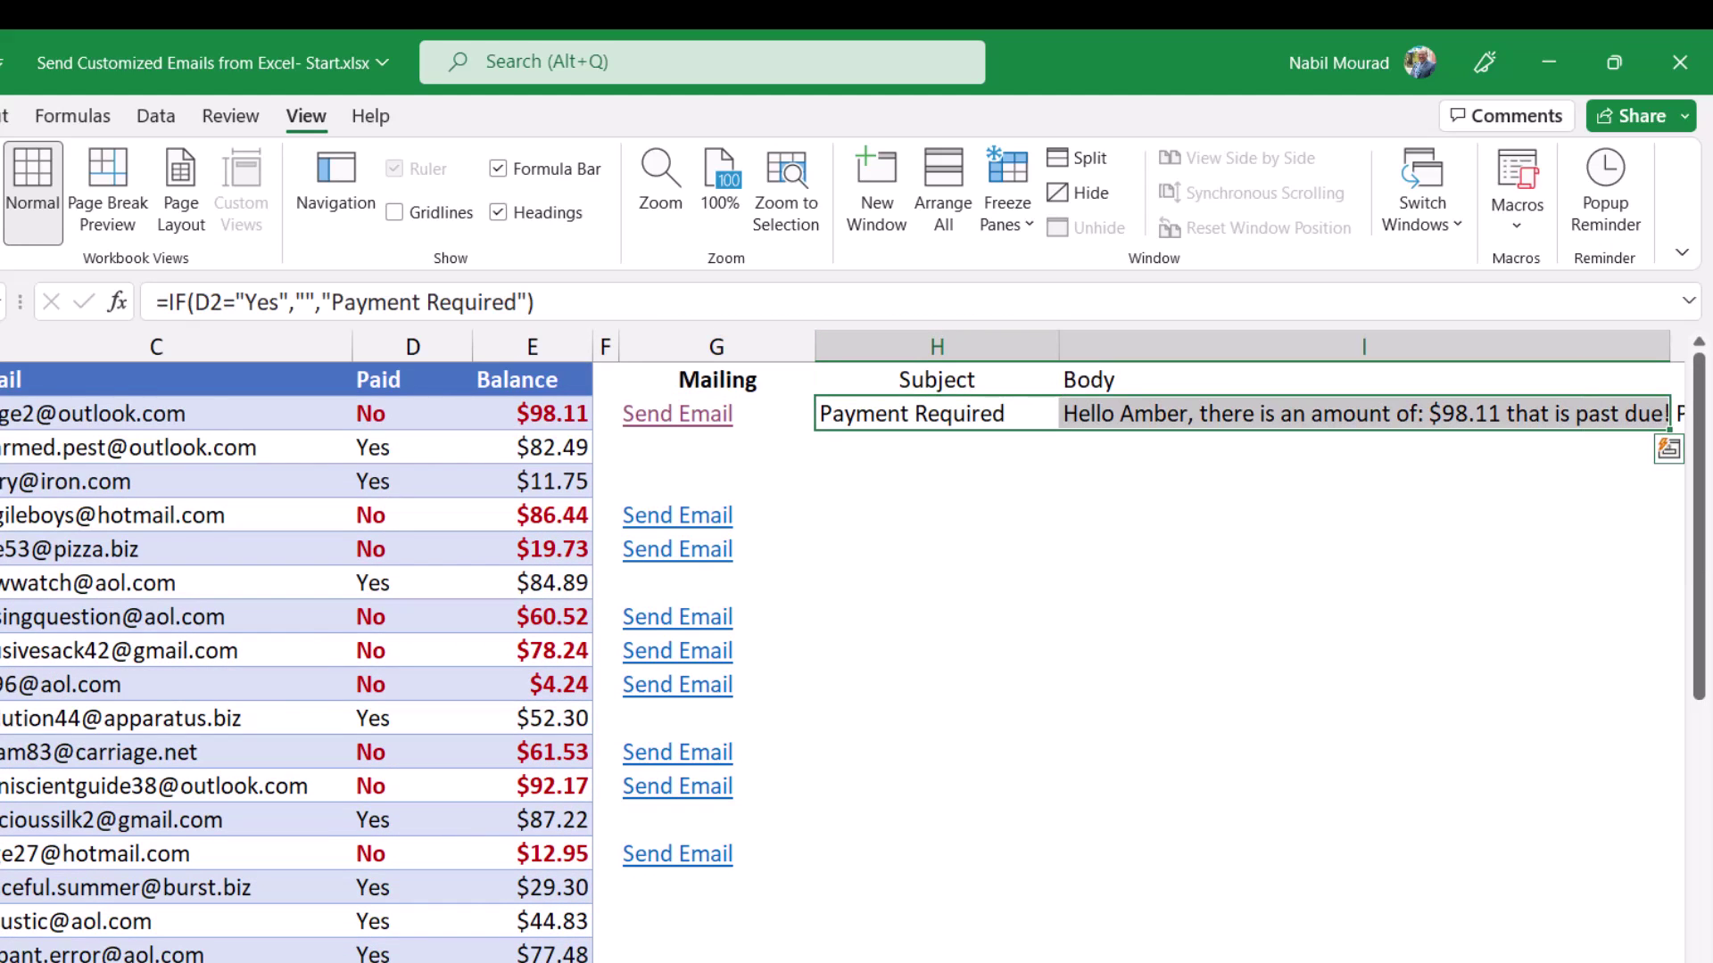
{"action": "double_click", "coordinate": [1670, 430]}
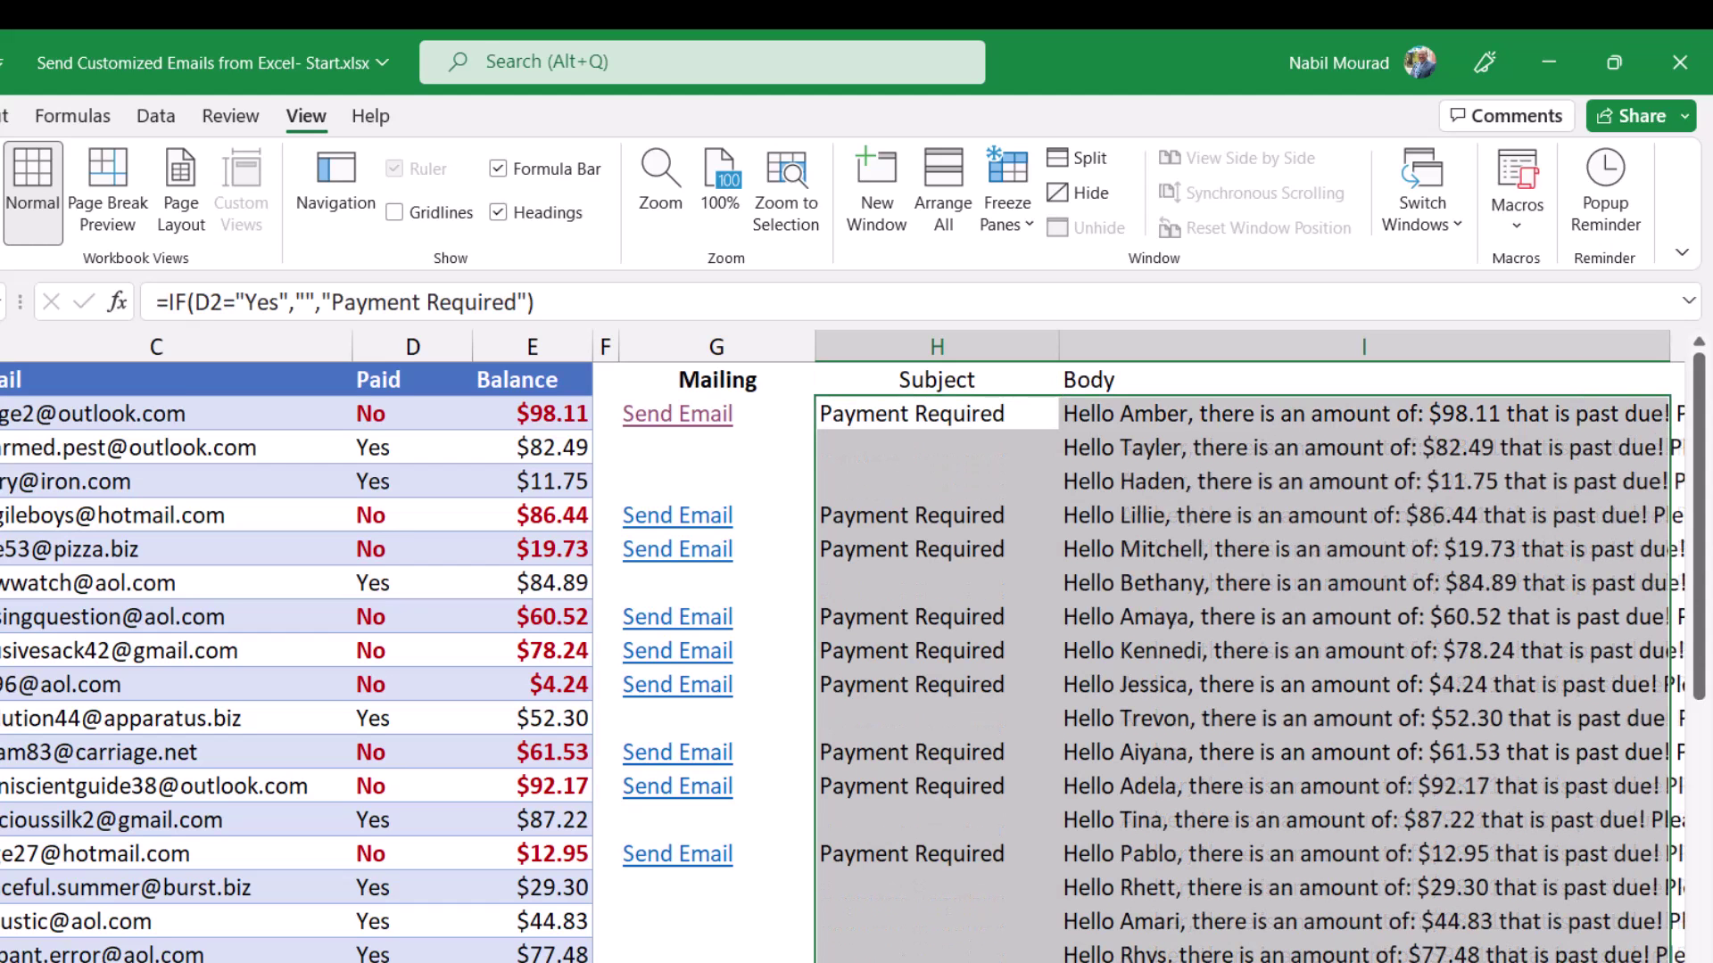
Hide the Subject and Body columns, H and I.
{"action": "left_click_drag", "start_coordinate": [937, 346], "coordinate": [1294, 347]}
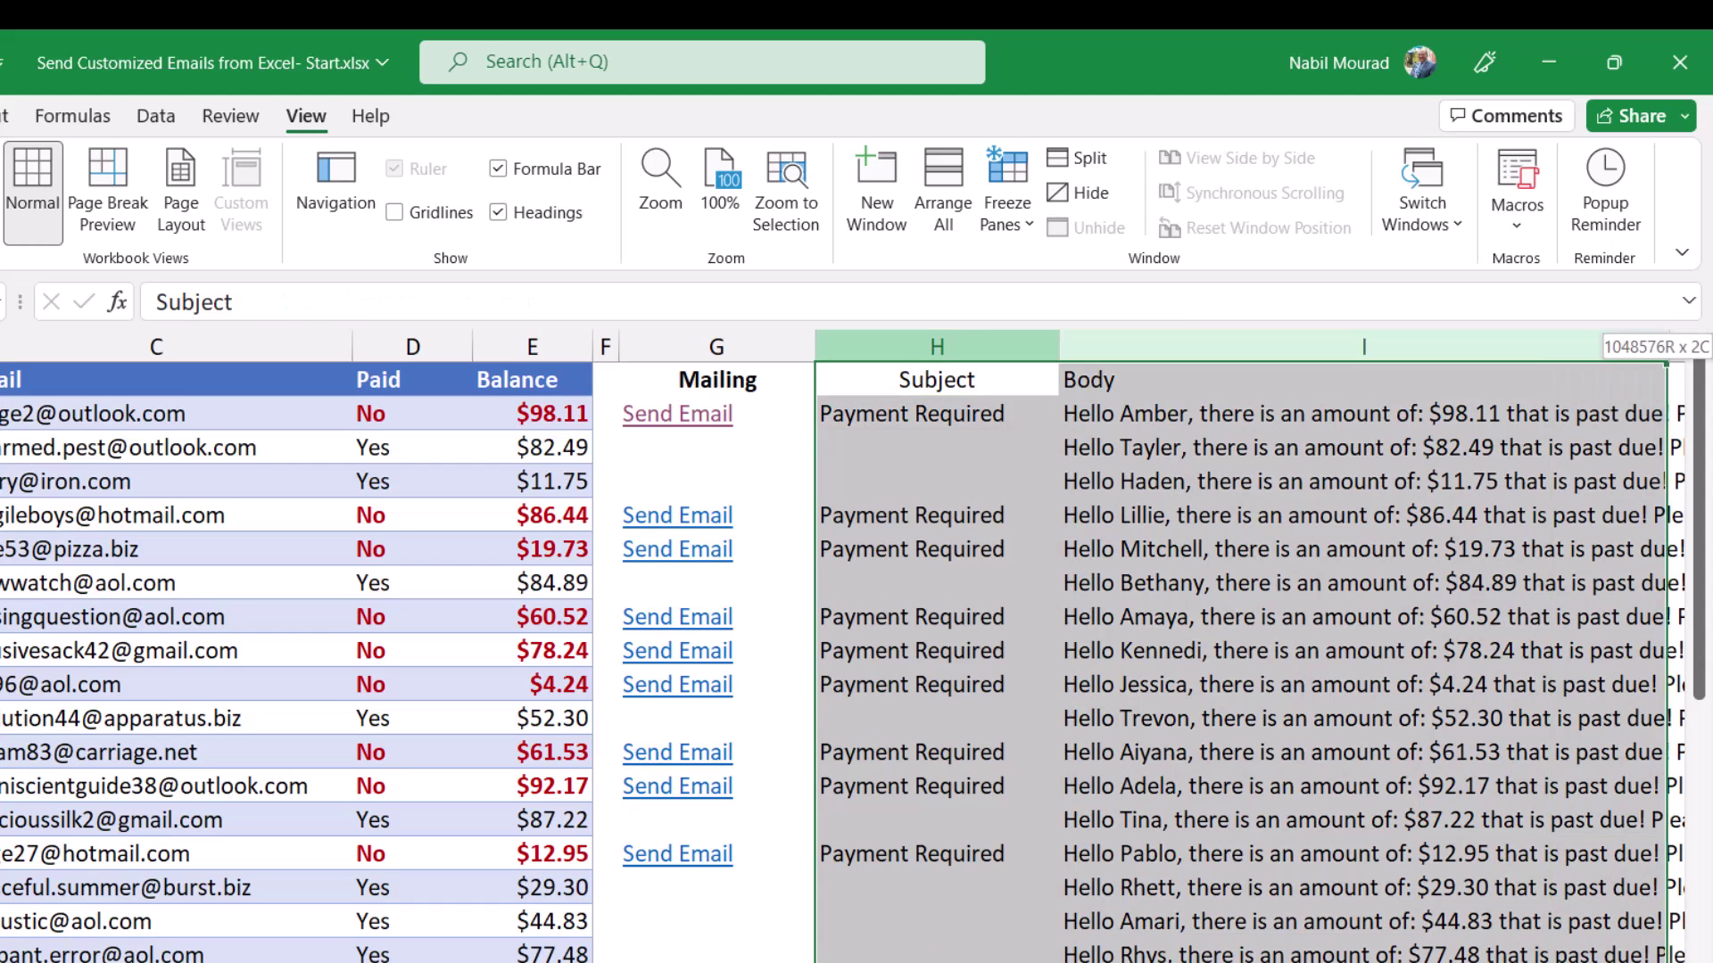
{"action": "right_click", "coordinate": [1128, 345]}
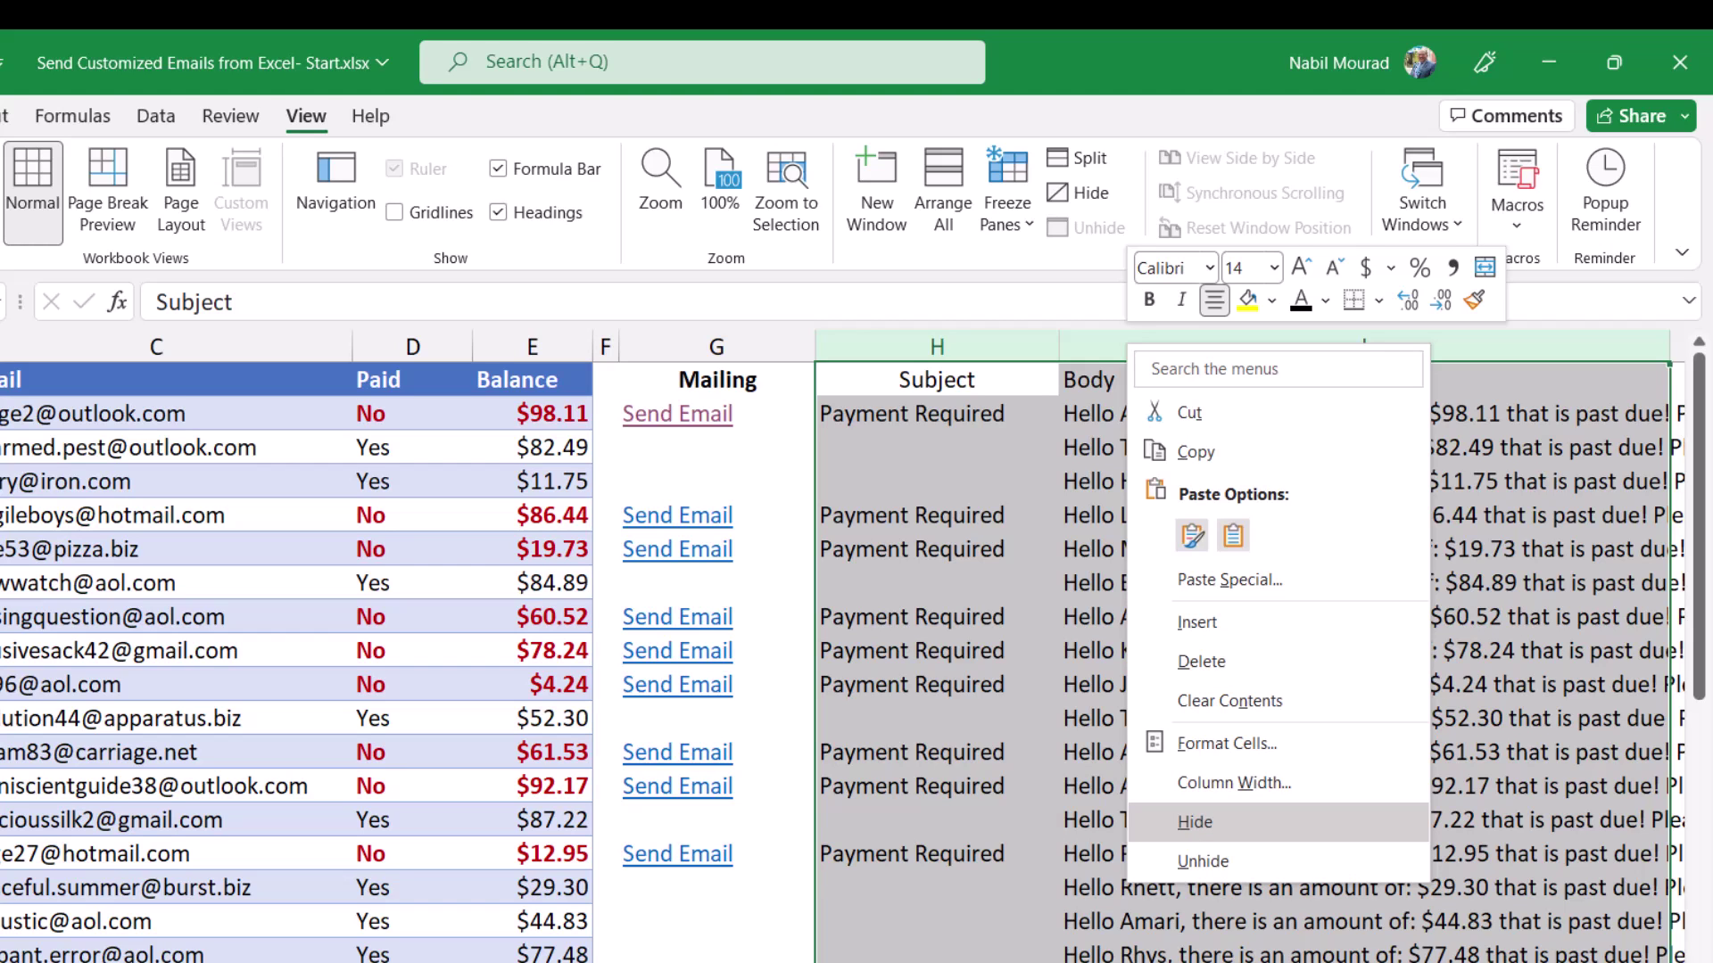
{"action": "left_click", "coordinate": [1195, 822]}
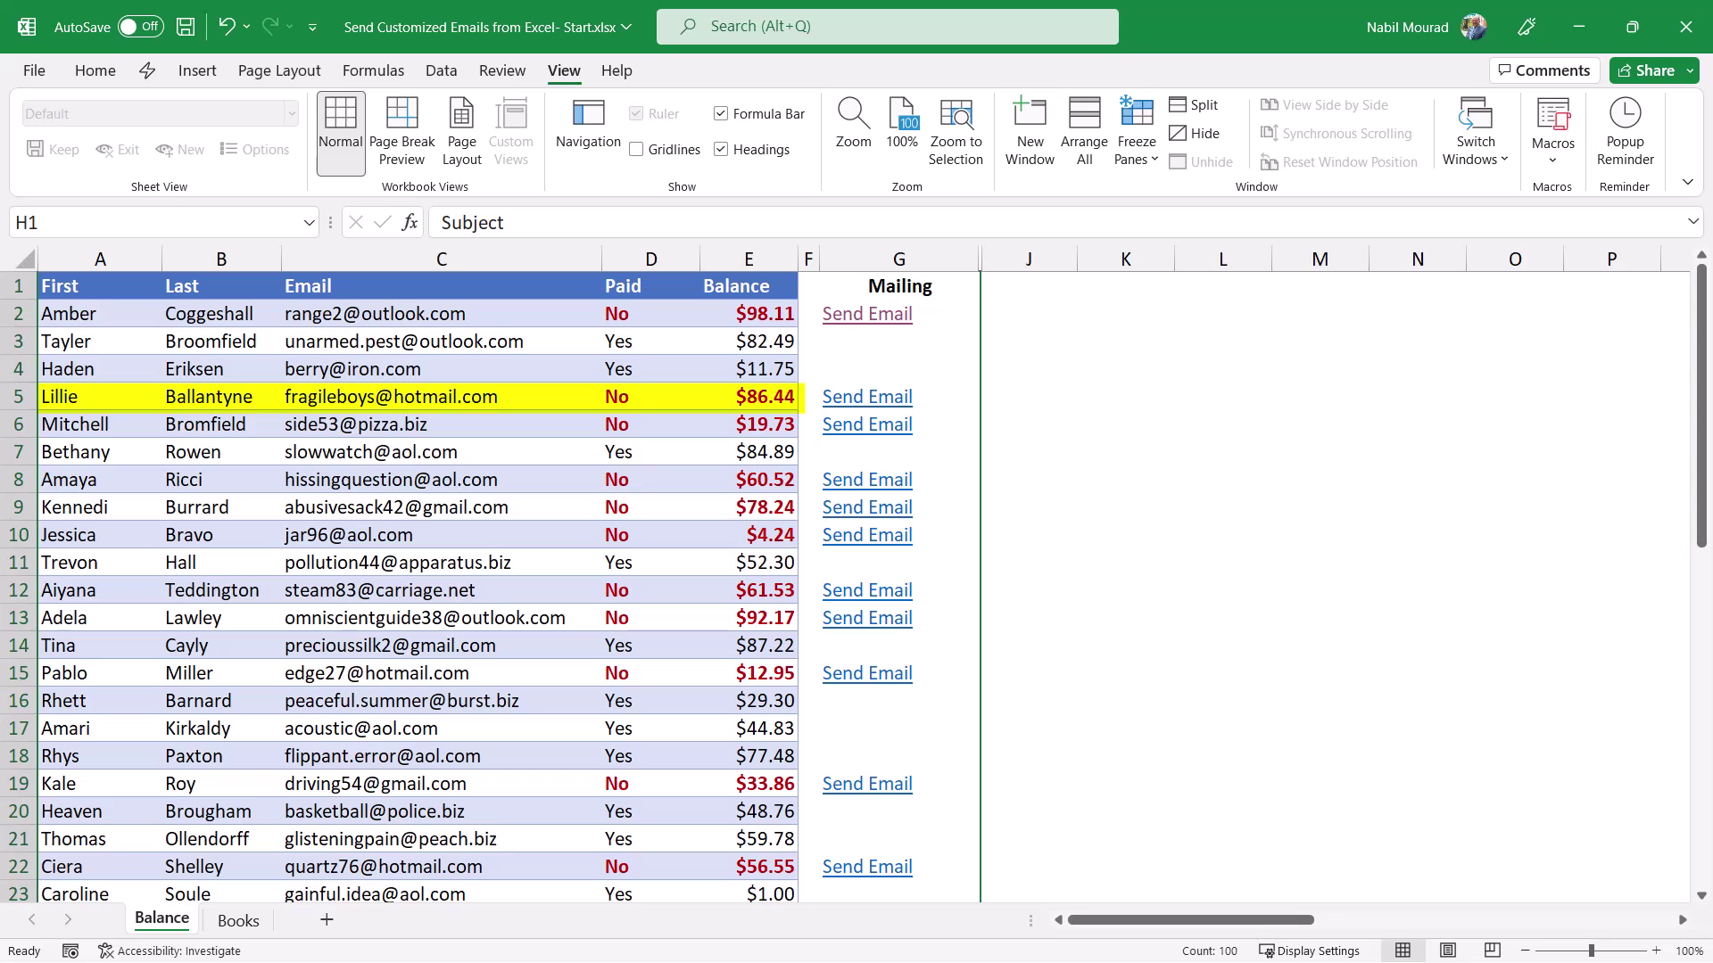
Test the Send Email link in G5 to check the generated message, then close the message without saving it.
{"action": "left_click", "coordinate": [899, 396]}
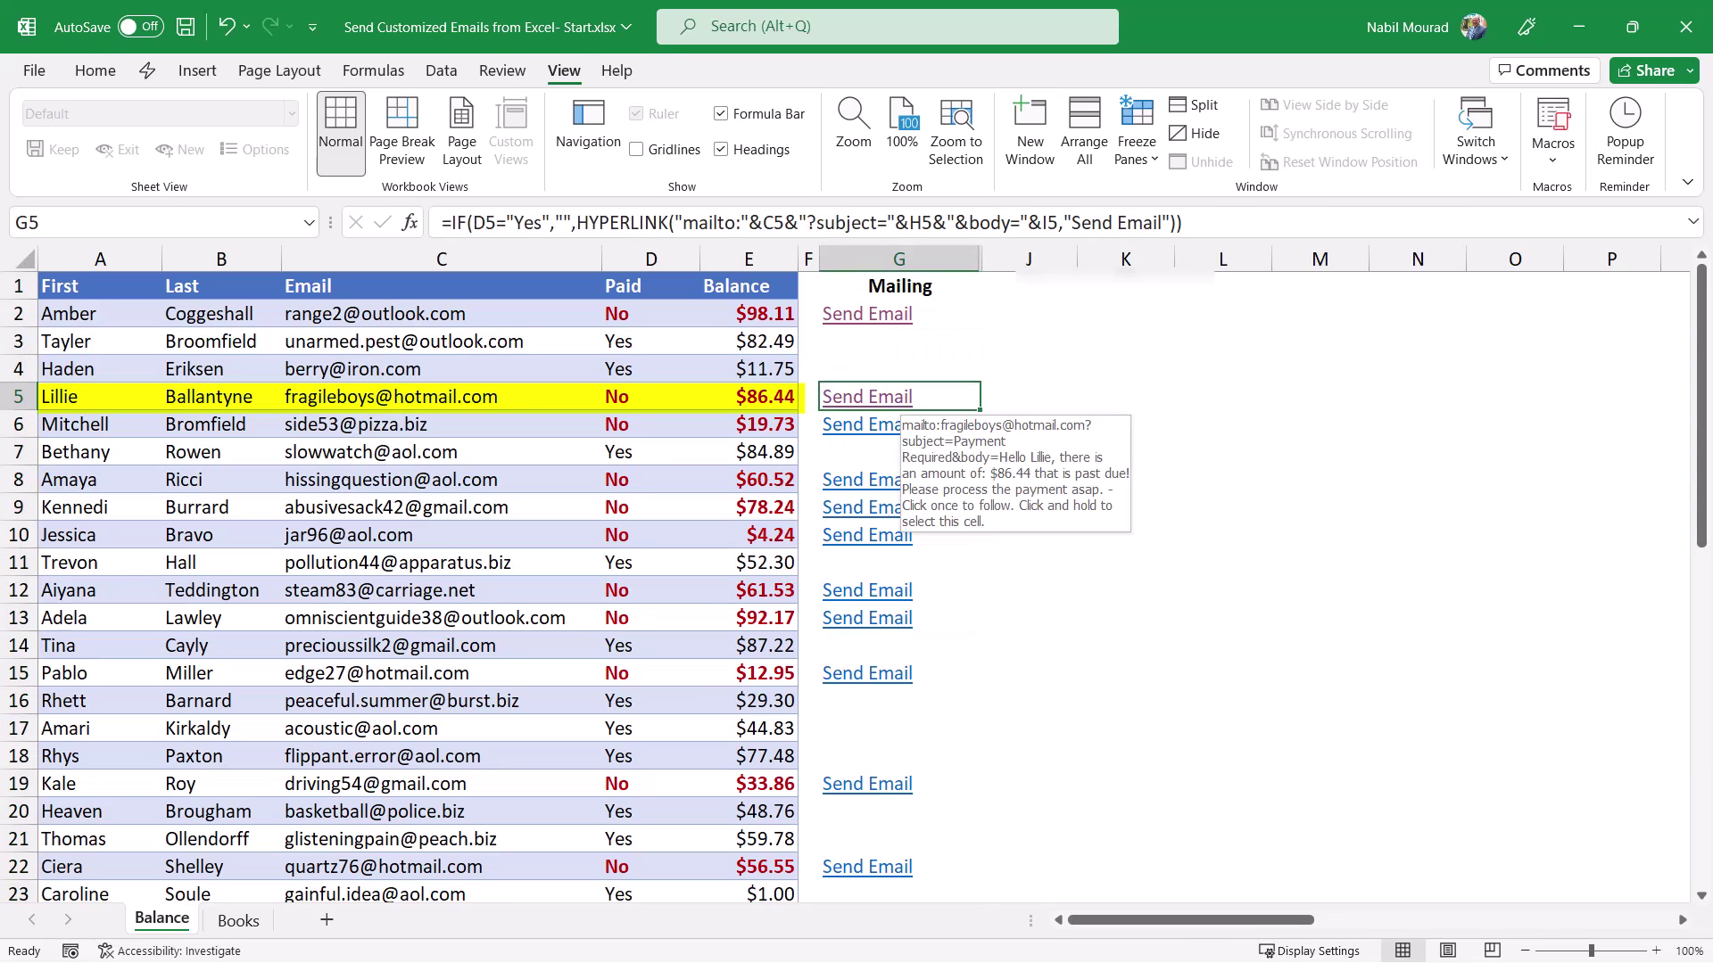
{"action": "left_click", "coordinate": [867, 397]}
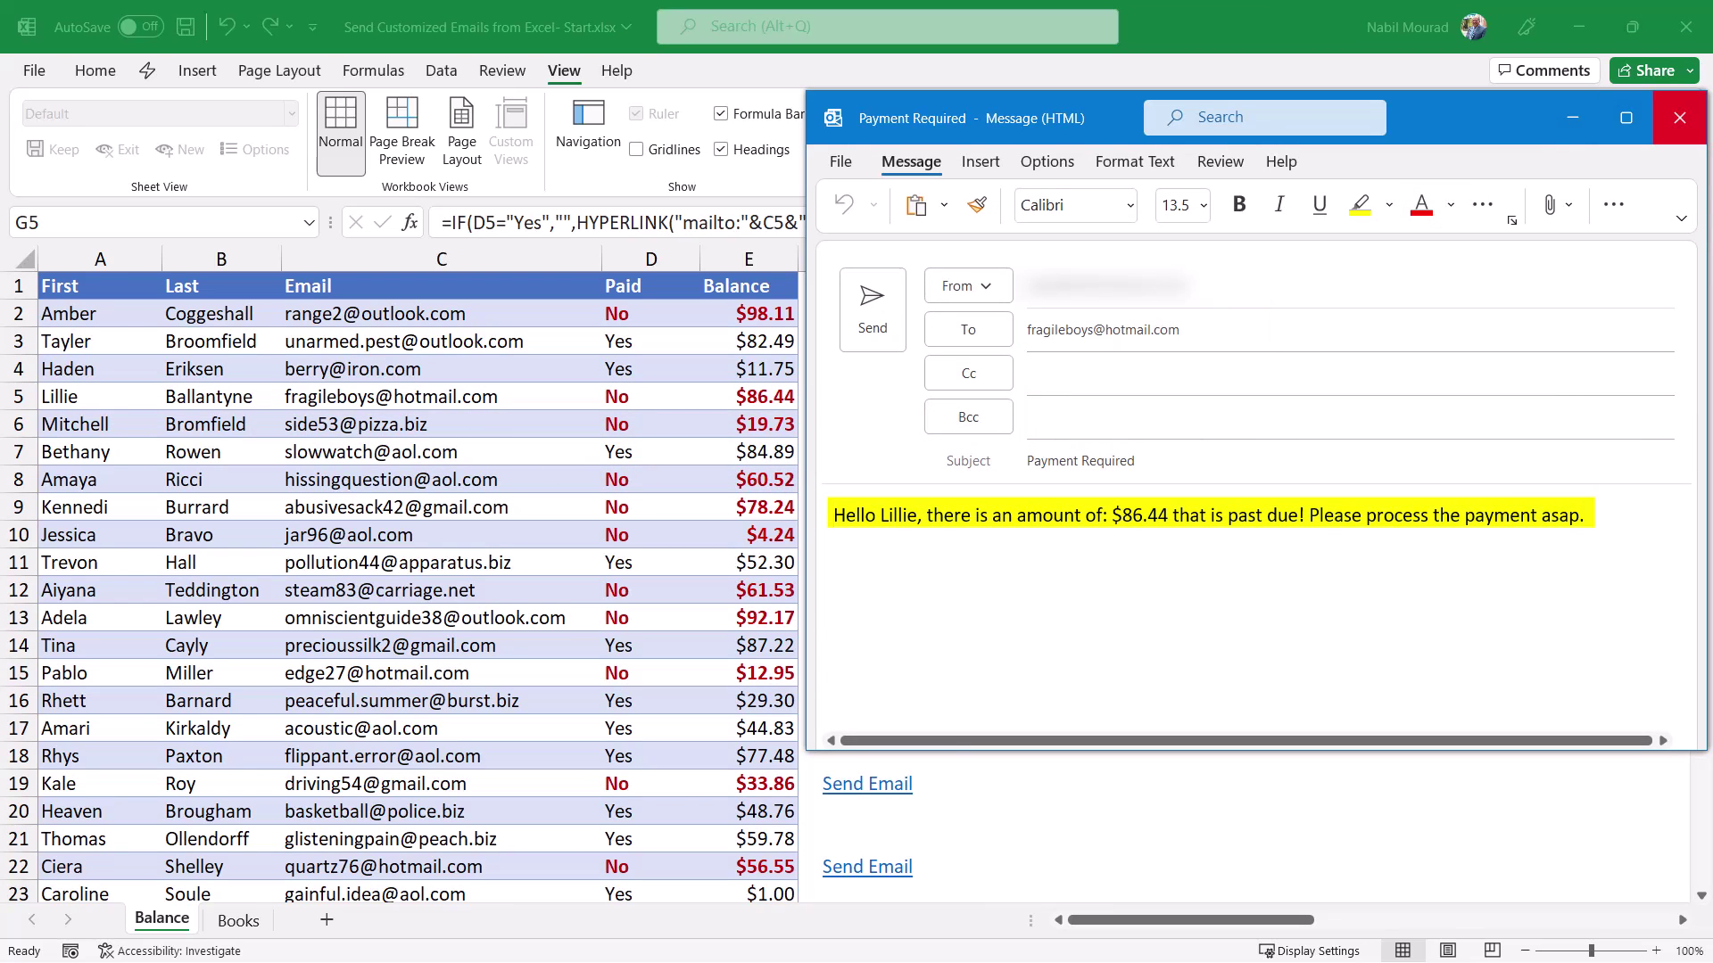
{"action": "left_click", "coordinate": [1679, 117]}
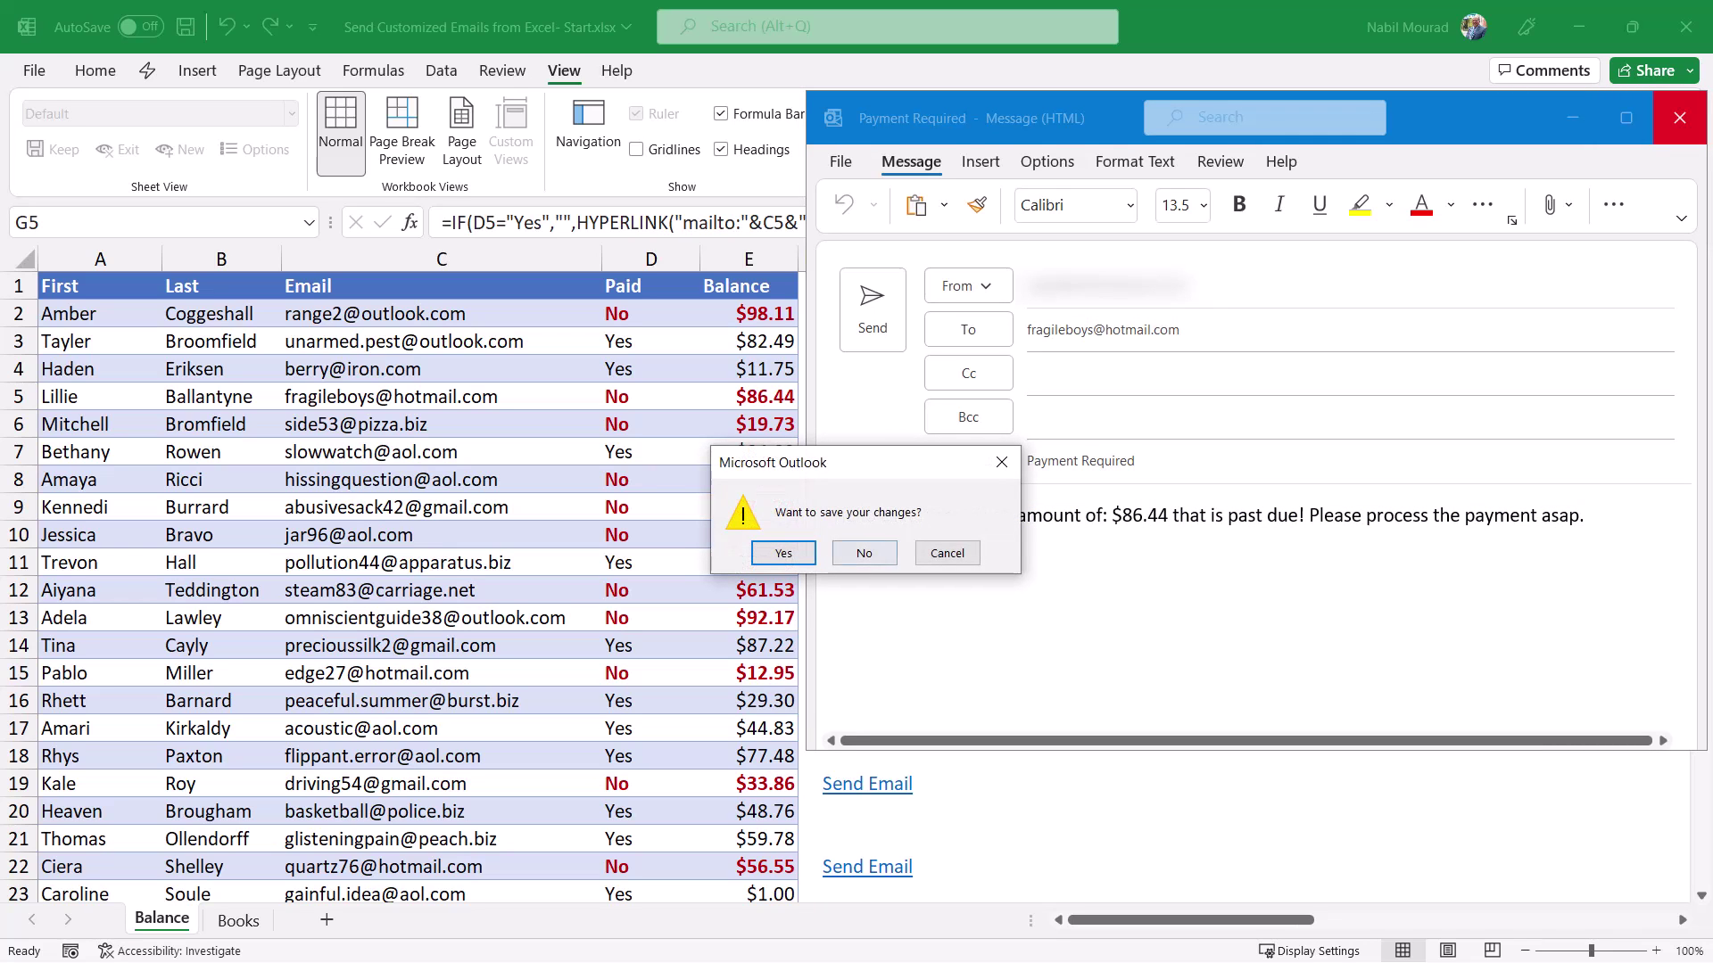
{"action": "left_click", "coordinate": [863, 553]}
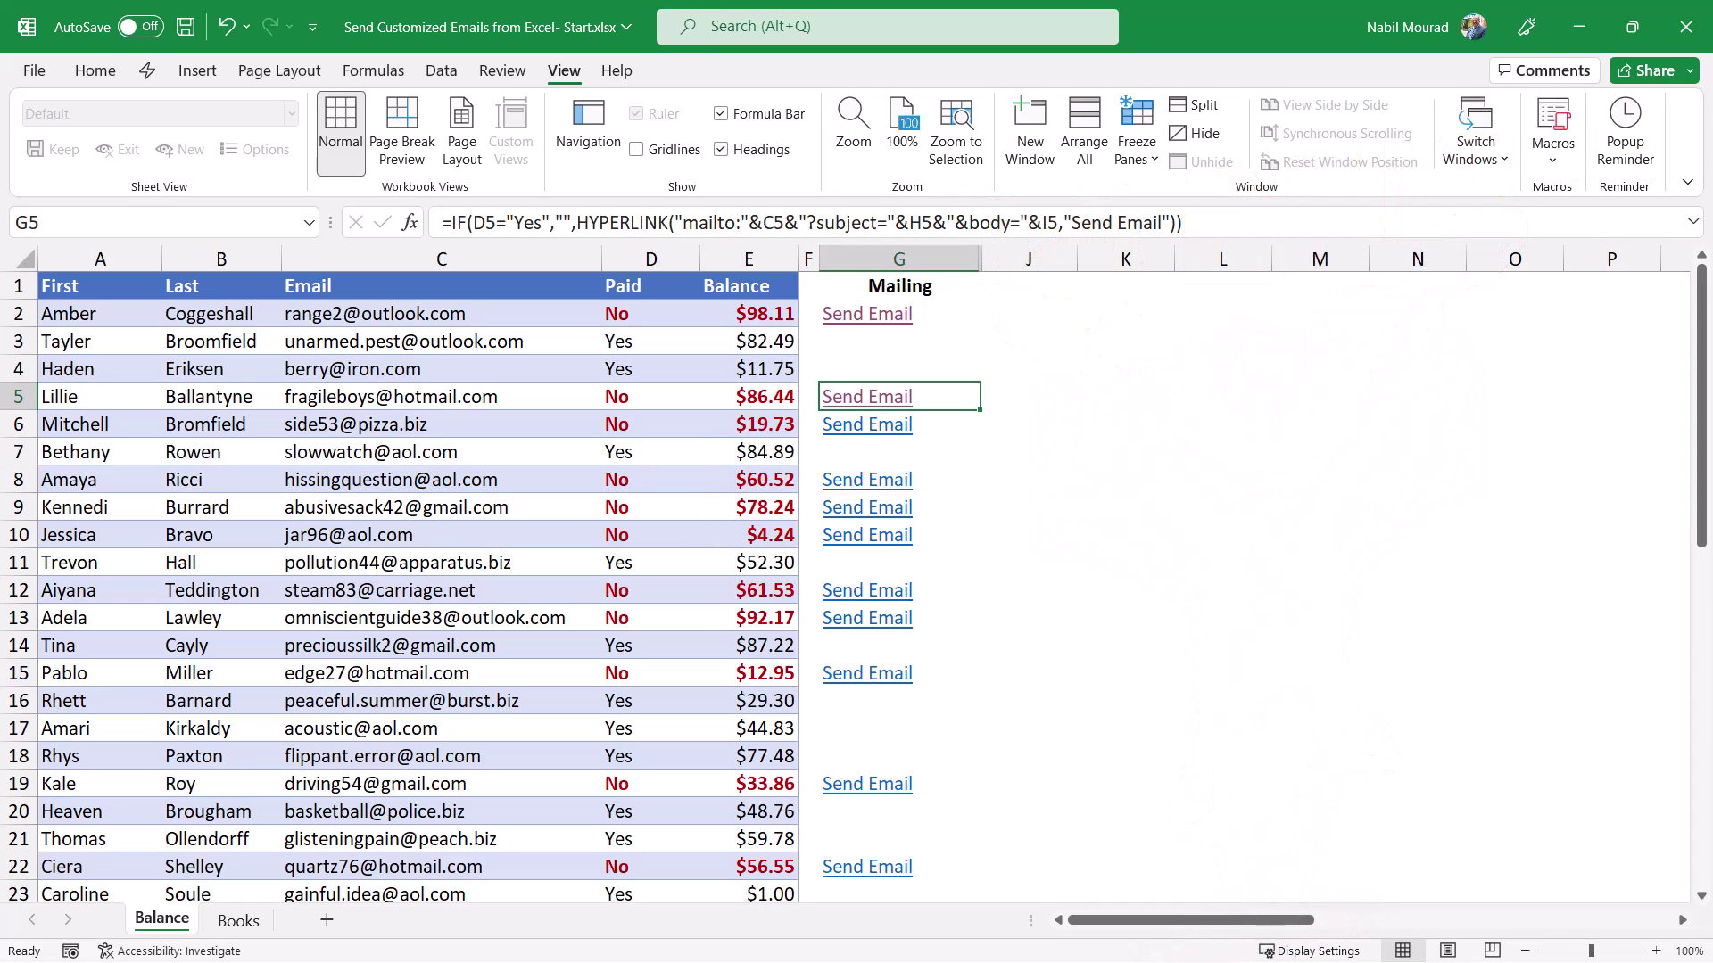
On the Books sheet, add the Email command to the Quick Access Toolbar and close the test message with the workbook attached.
{"action": "key", "text": "ctrl+Page_Down"}
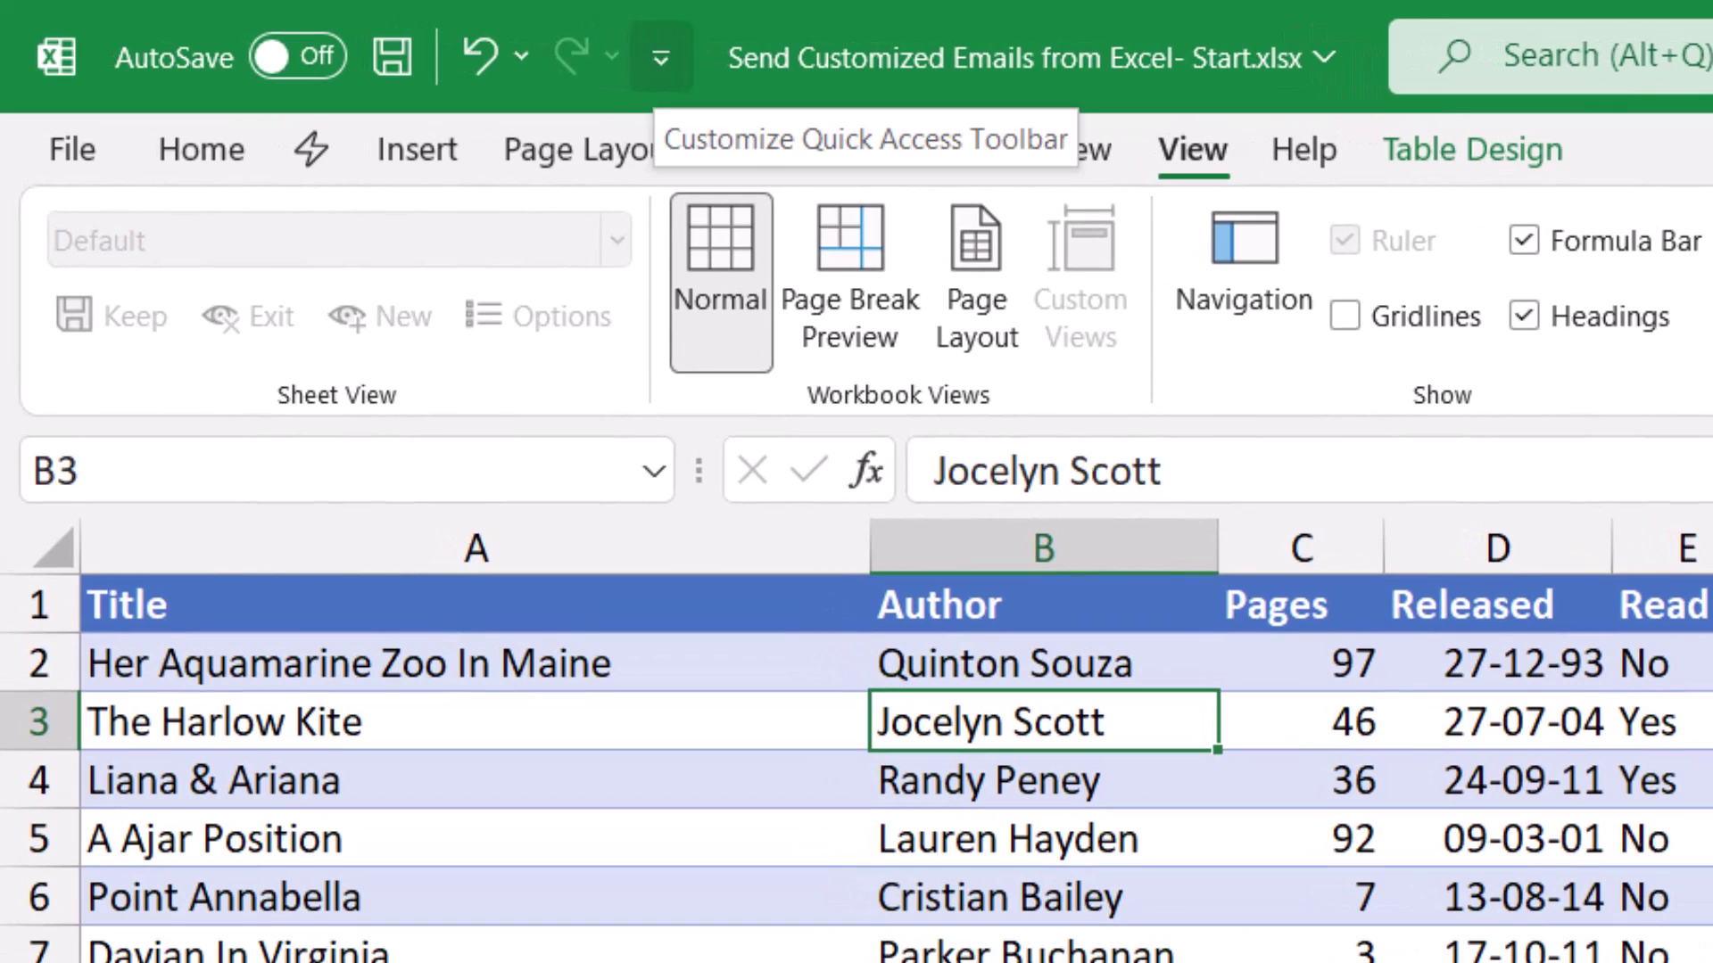
{"action": "left_click", "coordinate": [660, 57]}
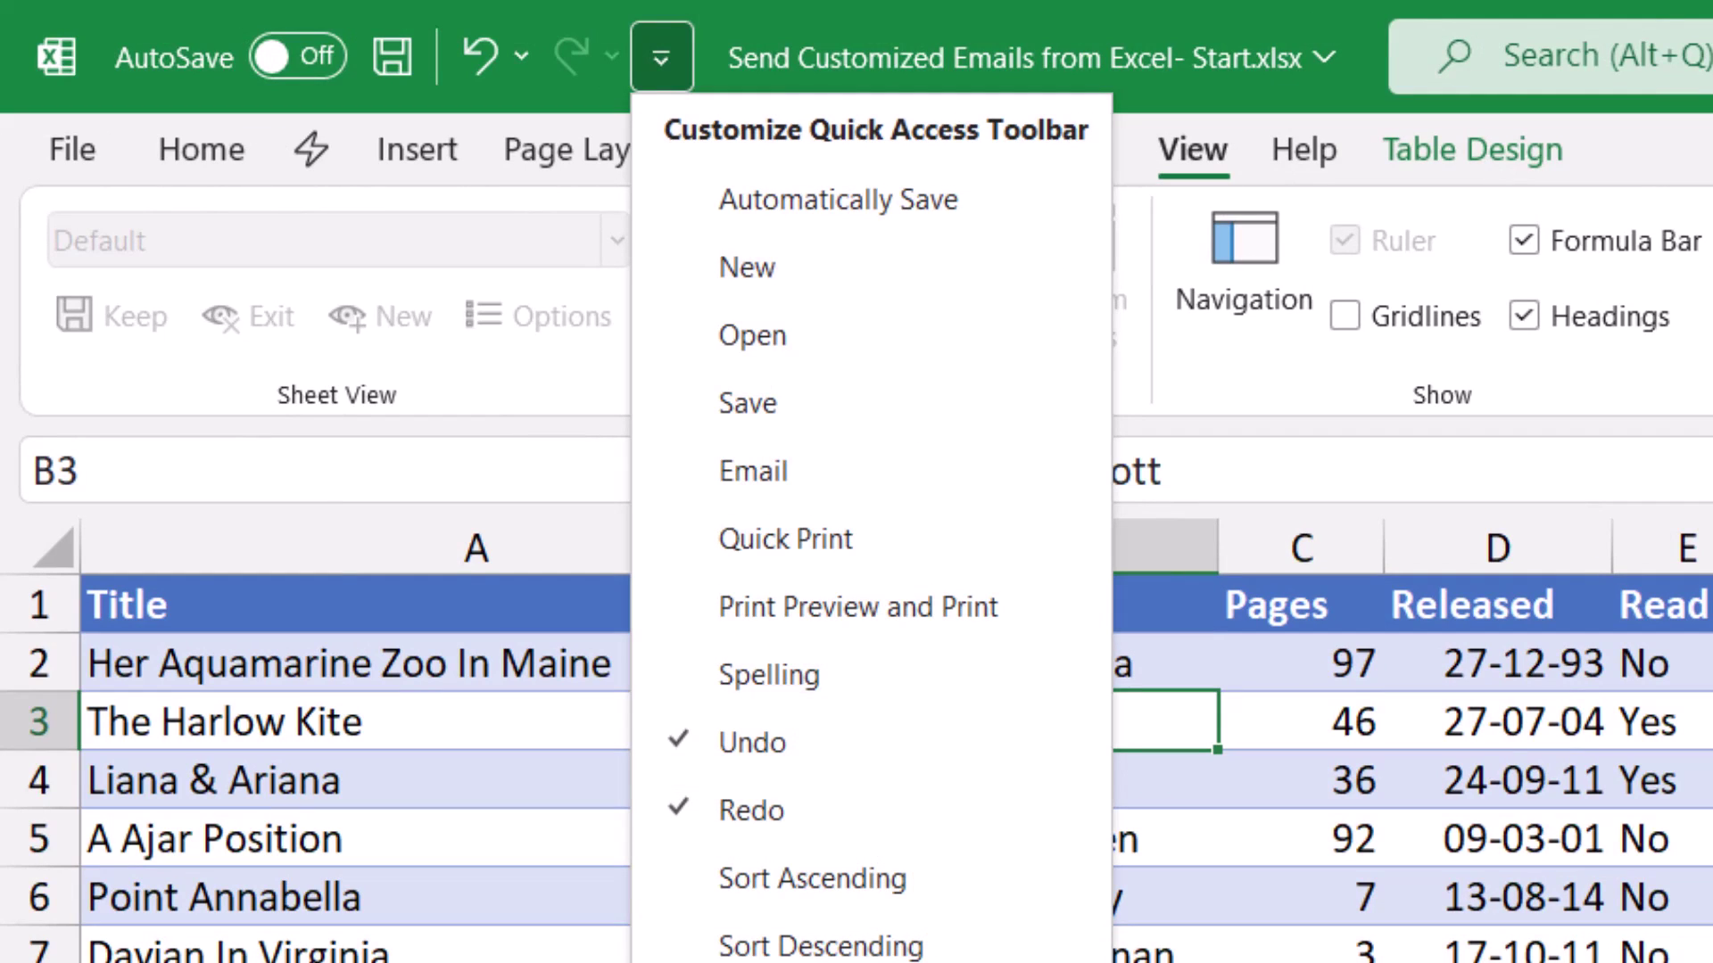
{"action": "left_click", "coordinate": [753, 471]}
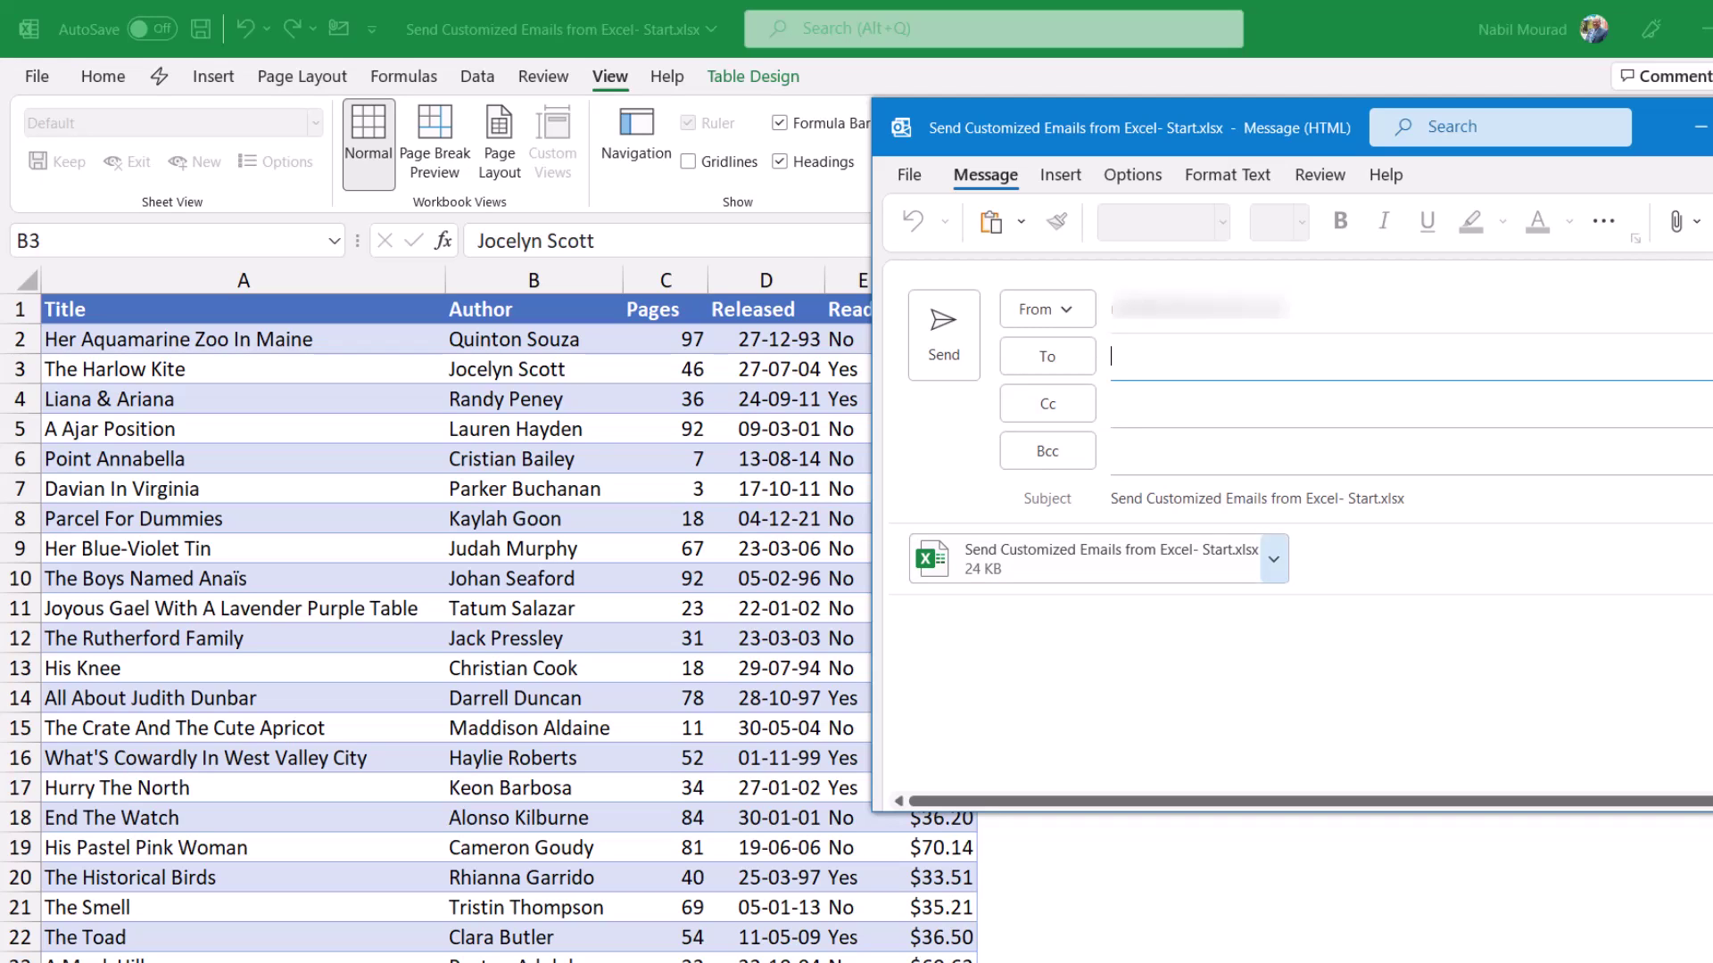
{"action": "key", "text": "alt+F4"}
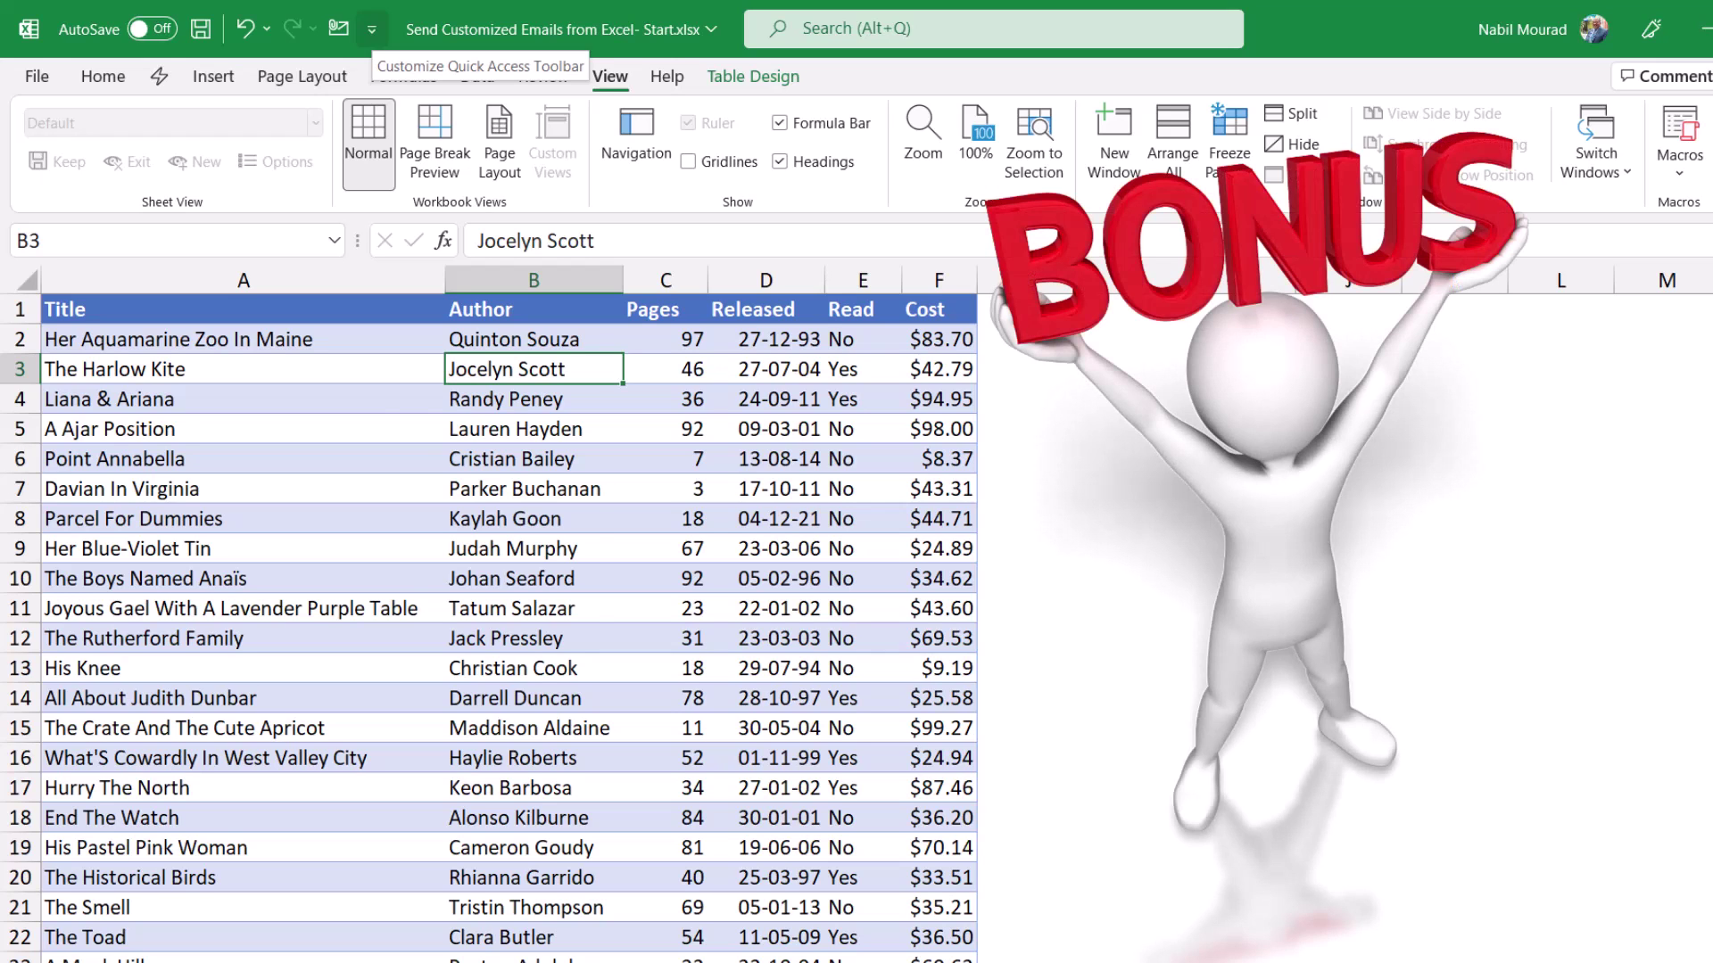
Add Mail Recipient [Send to Mail Recipient] from All Commands to the Quick Access Toolbar, and show the toolbar below the ribbon.
{"action": "left_click", "coordinate": [372, 29]}
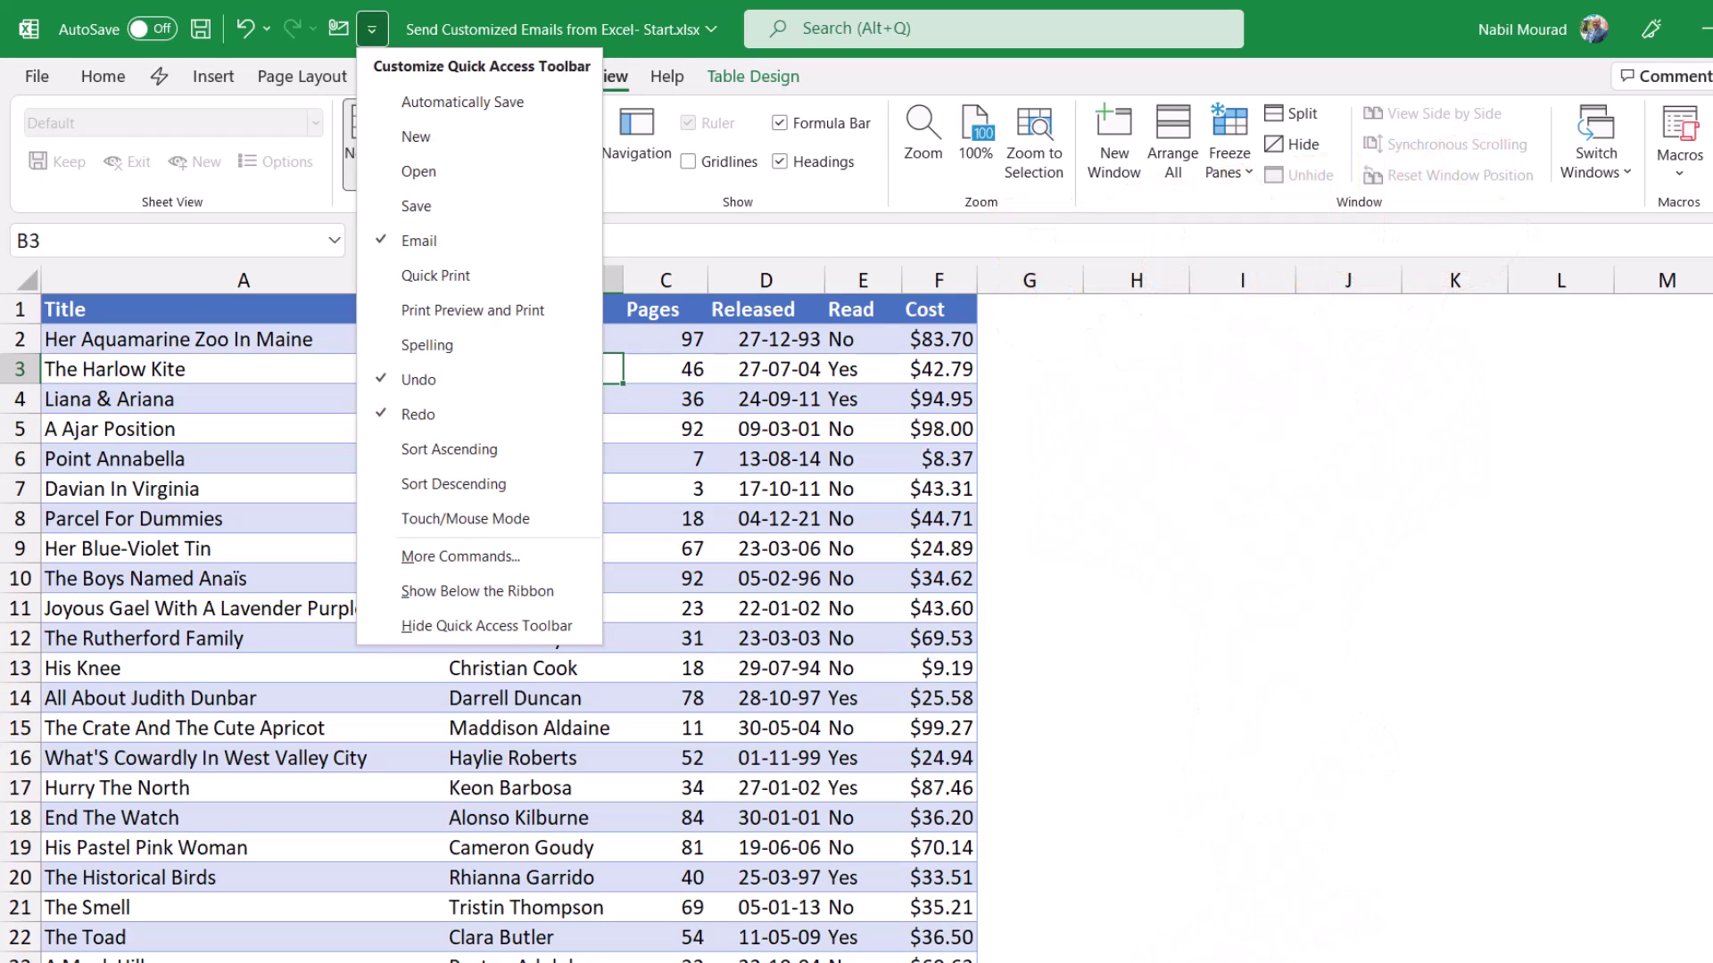
{"action": "left_click", "coordinate": [461, 556]}
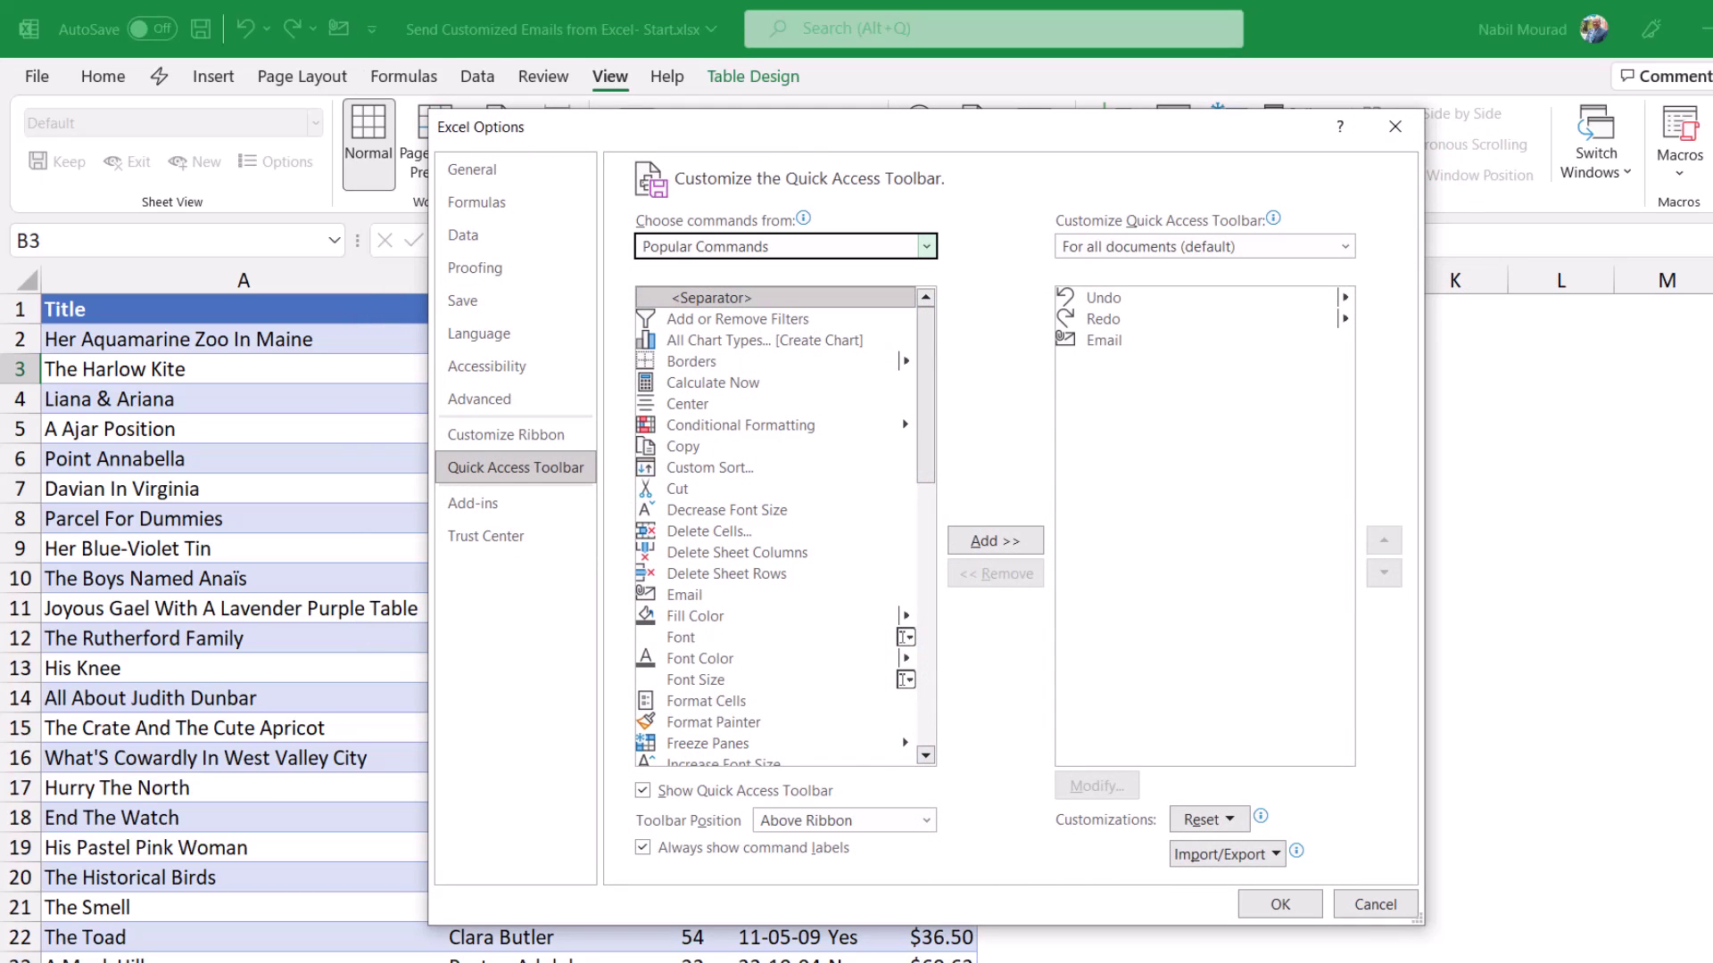
{"action": "left_click", "coordinate": [926, 246]}
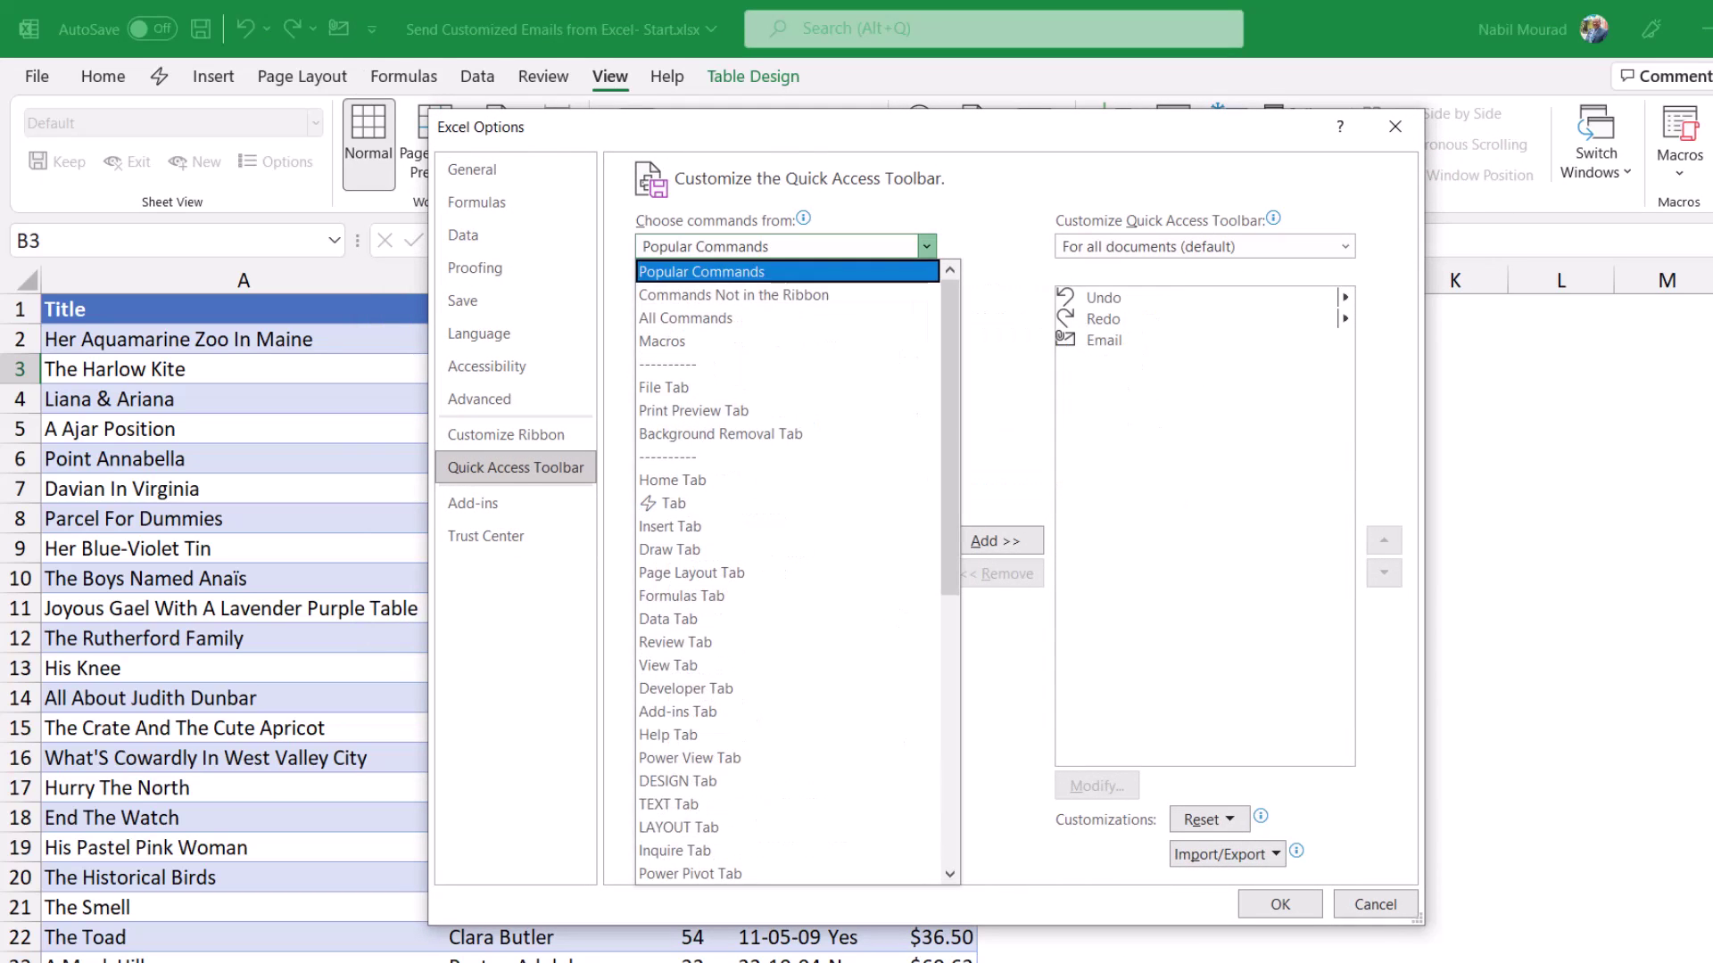
{"action": "key", "text": "Down"}
{"action": "key", "text": "Down"}
{"action": "key", "text": "Escape"}
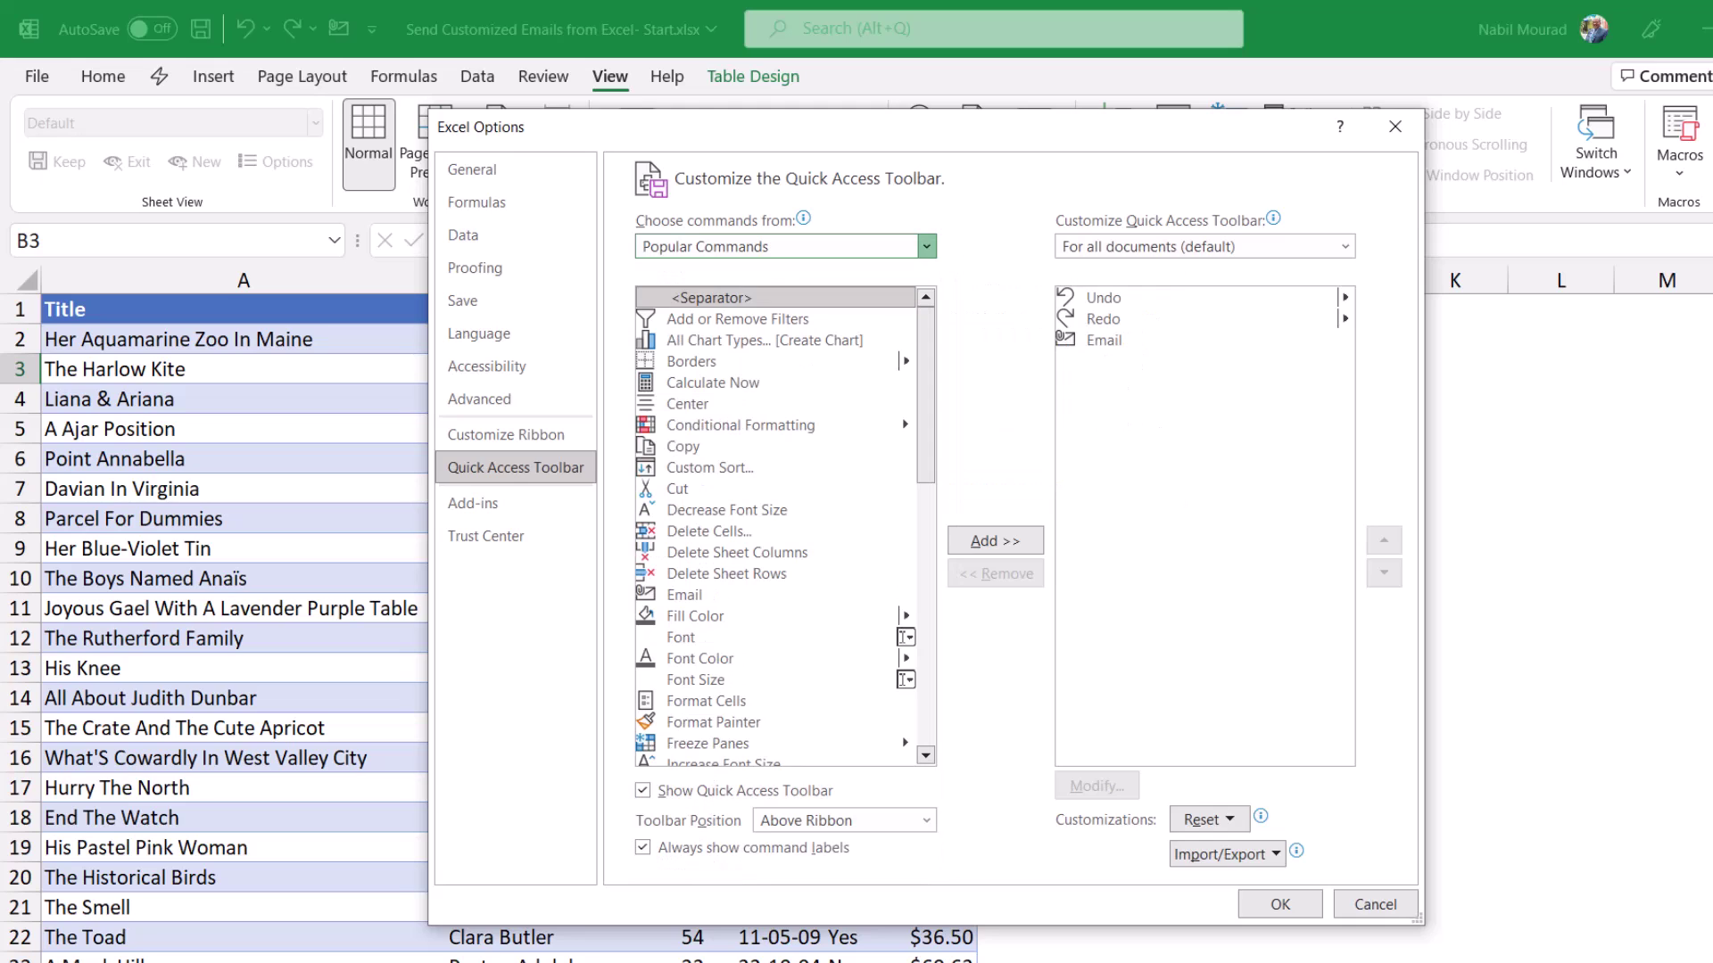
{"action": "key", "text": "Down"}
{"action": "key", "text": "Down"}
{"action": "scroll", "coordinate": [776, 517], "scroll_direction": "down", "scroll_amount": 10}
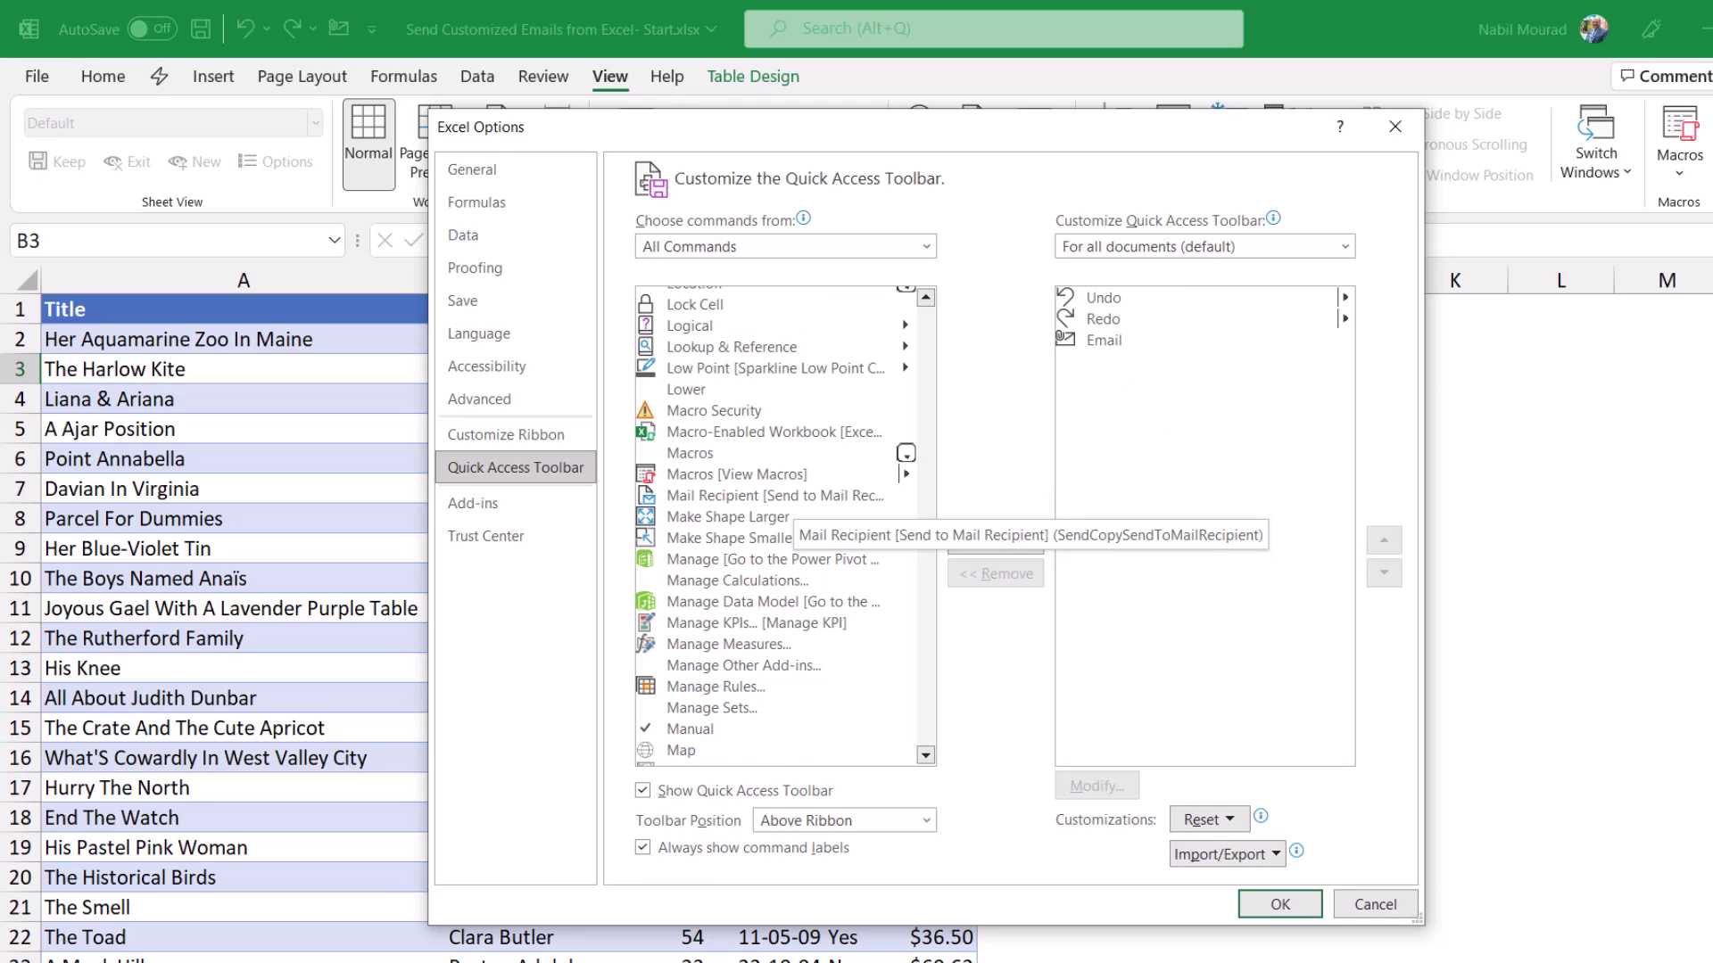
{"action": "left_click", "coordinate": [774, 495]}
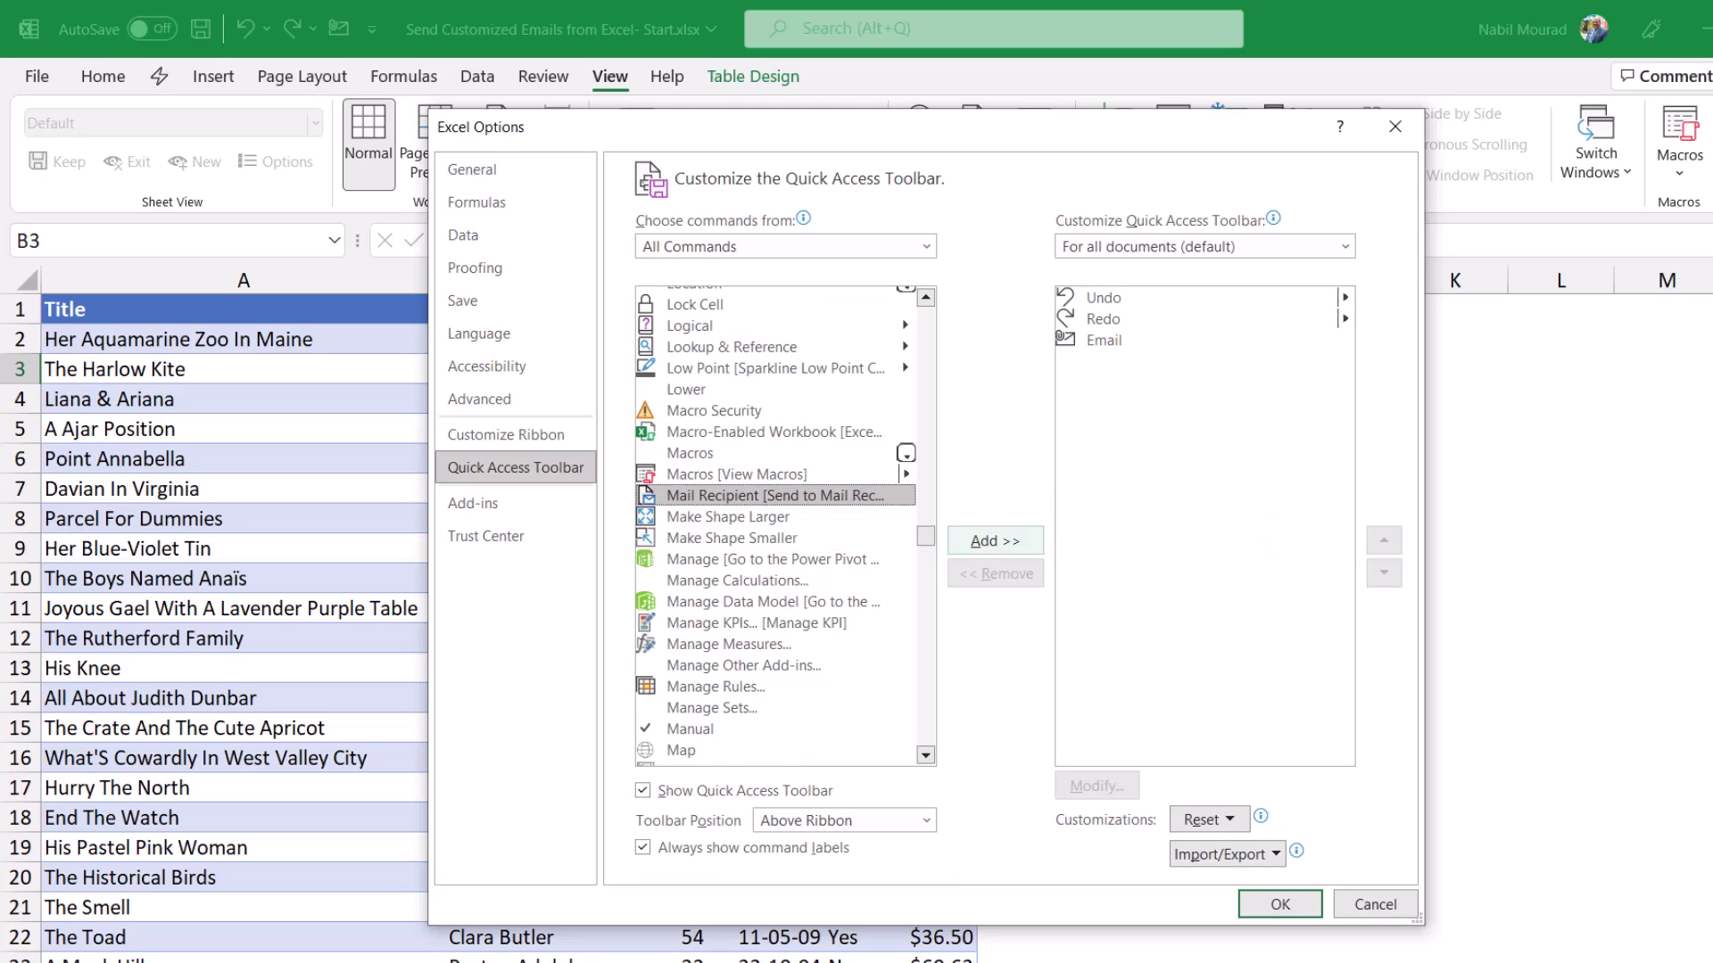
{"action": "left_click", "coordinate": [994, 541]}
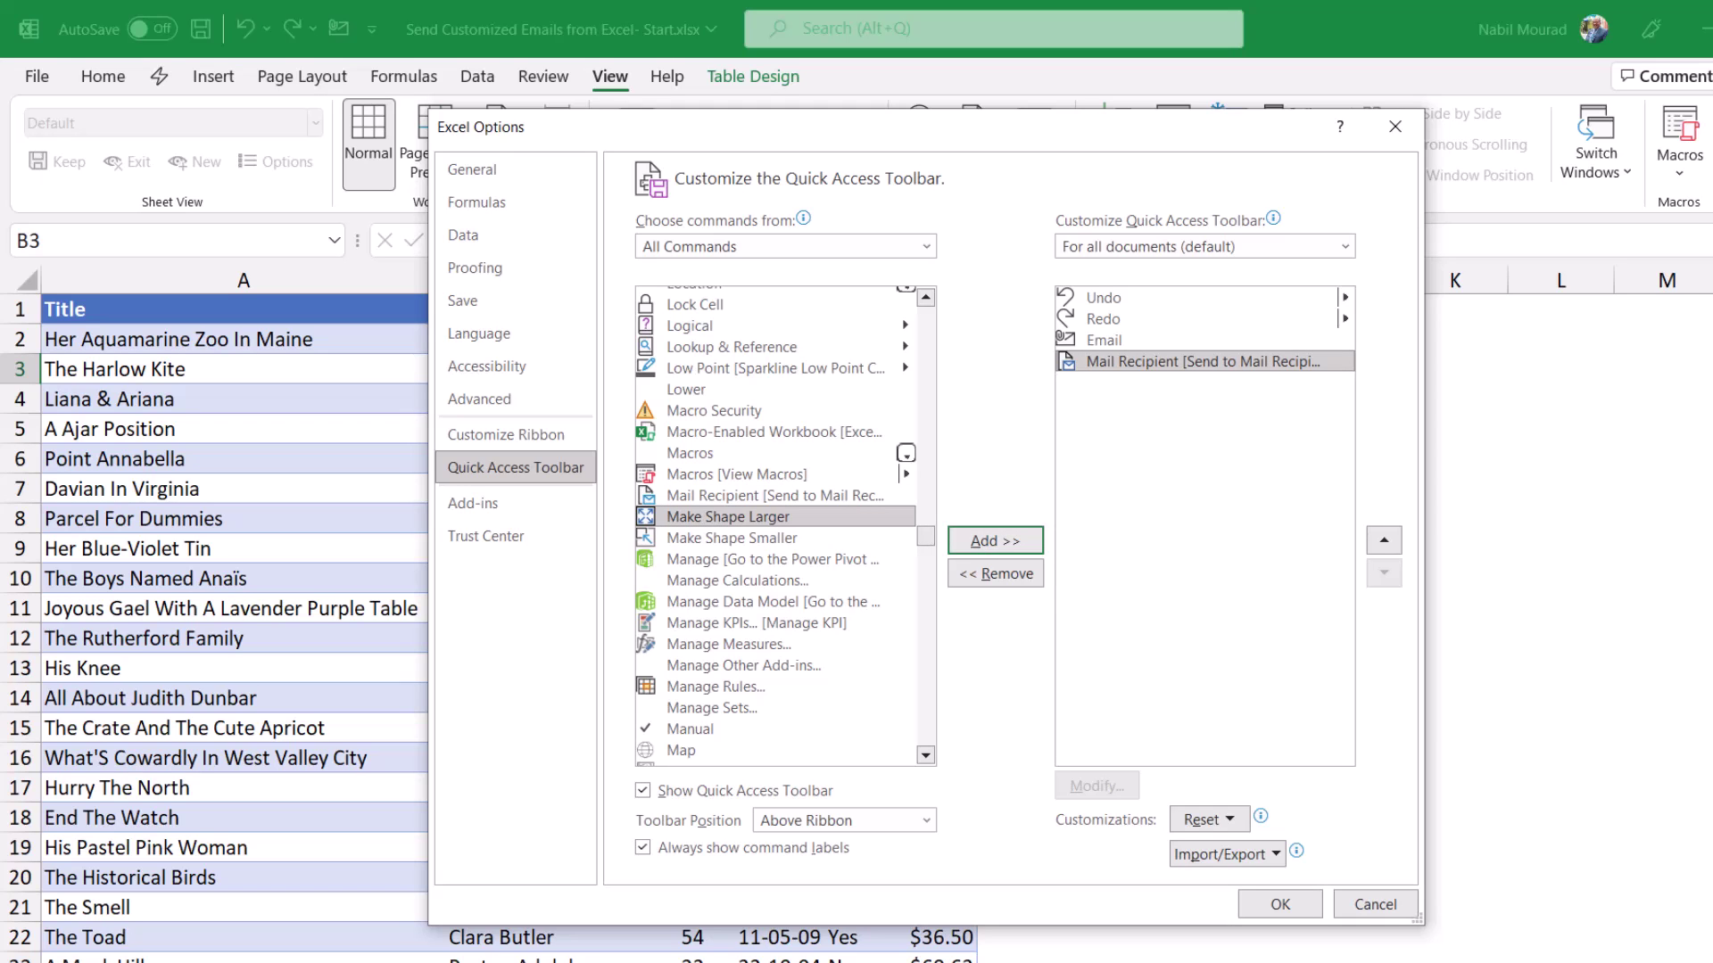
{"action": "left_click", "coordinate": [1280, 904]}
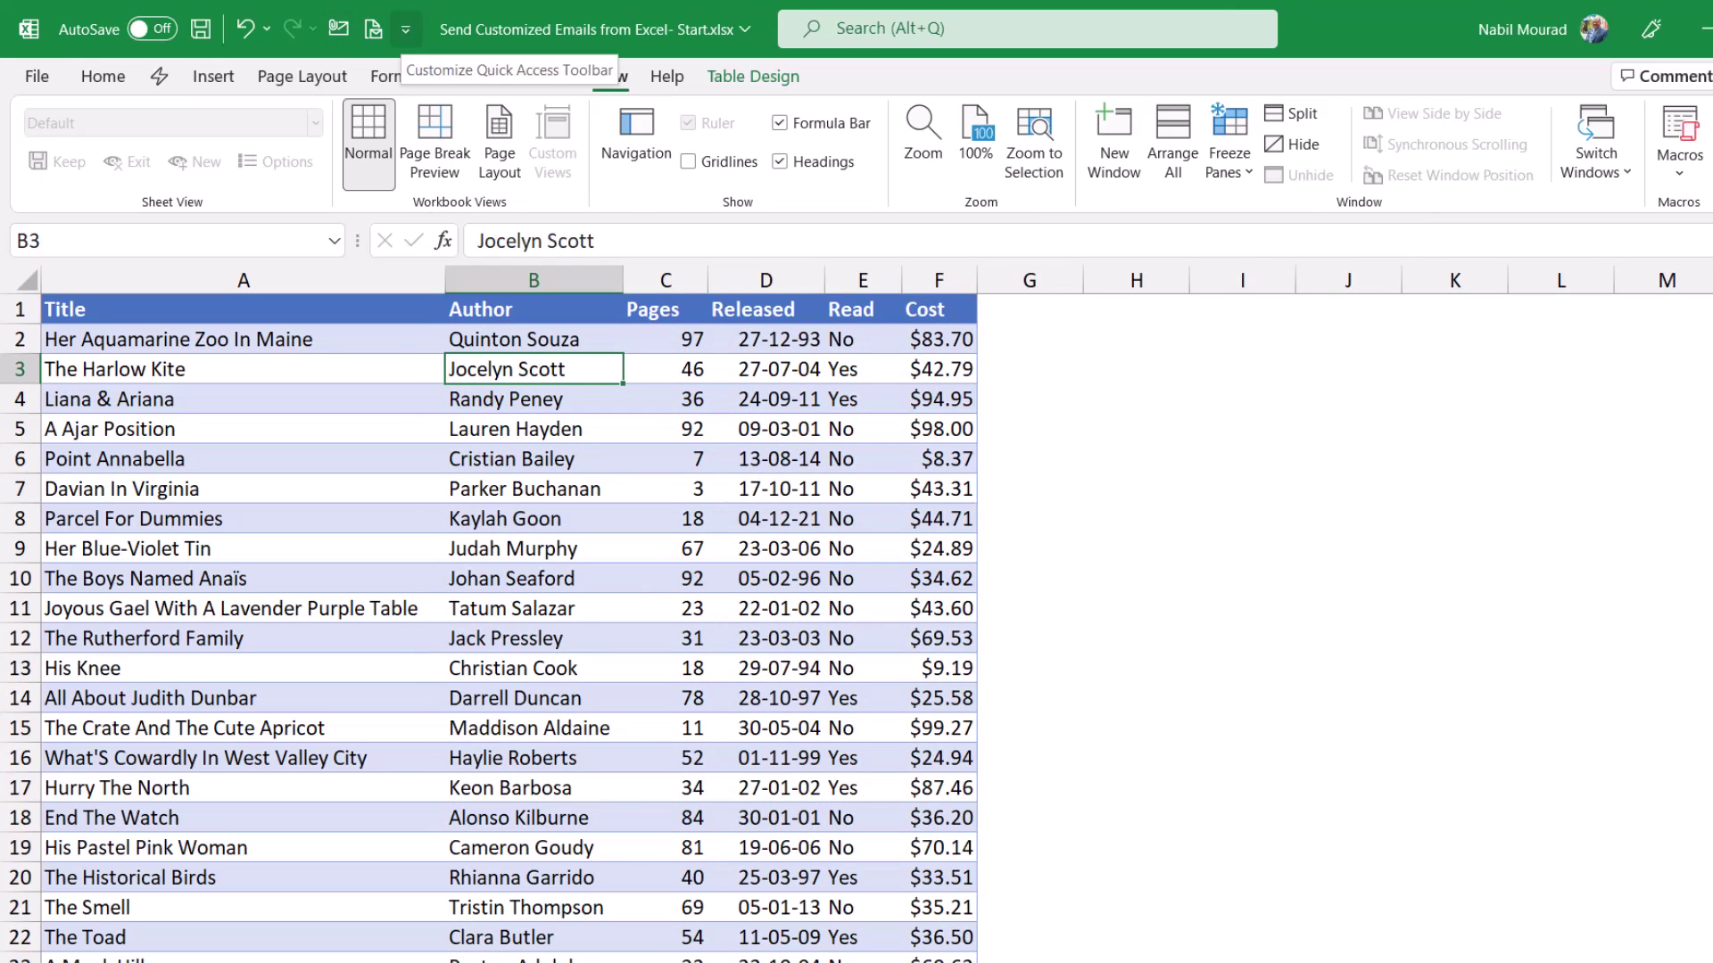
{"action": "left_click", "coordinate": [405, 29]}
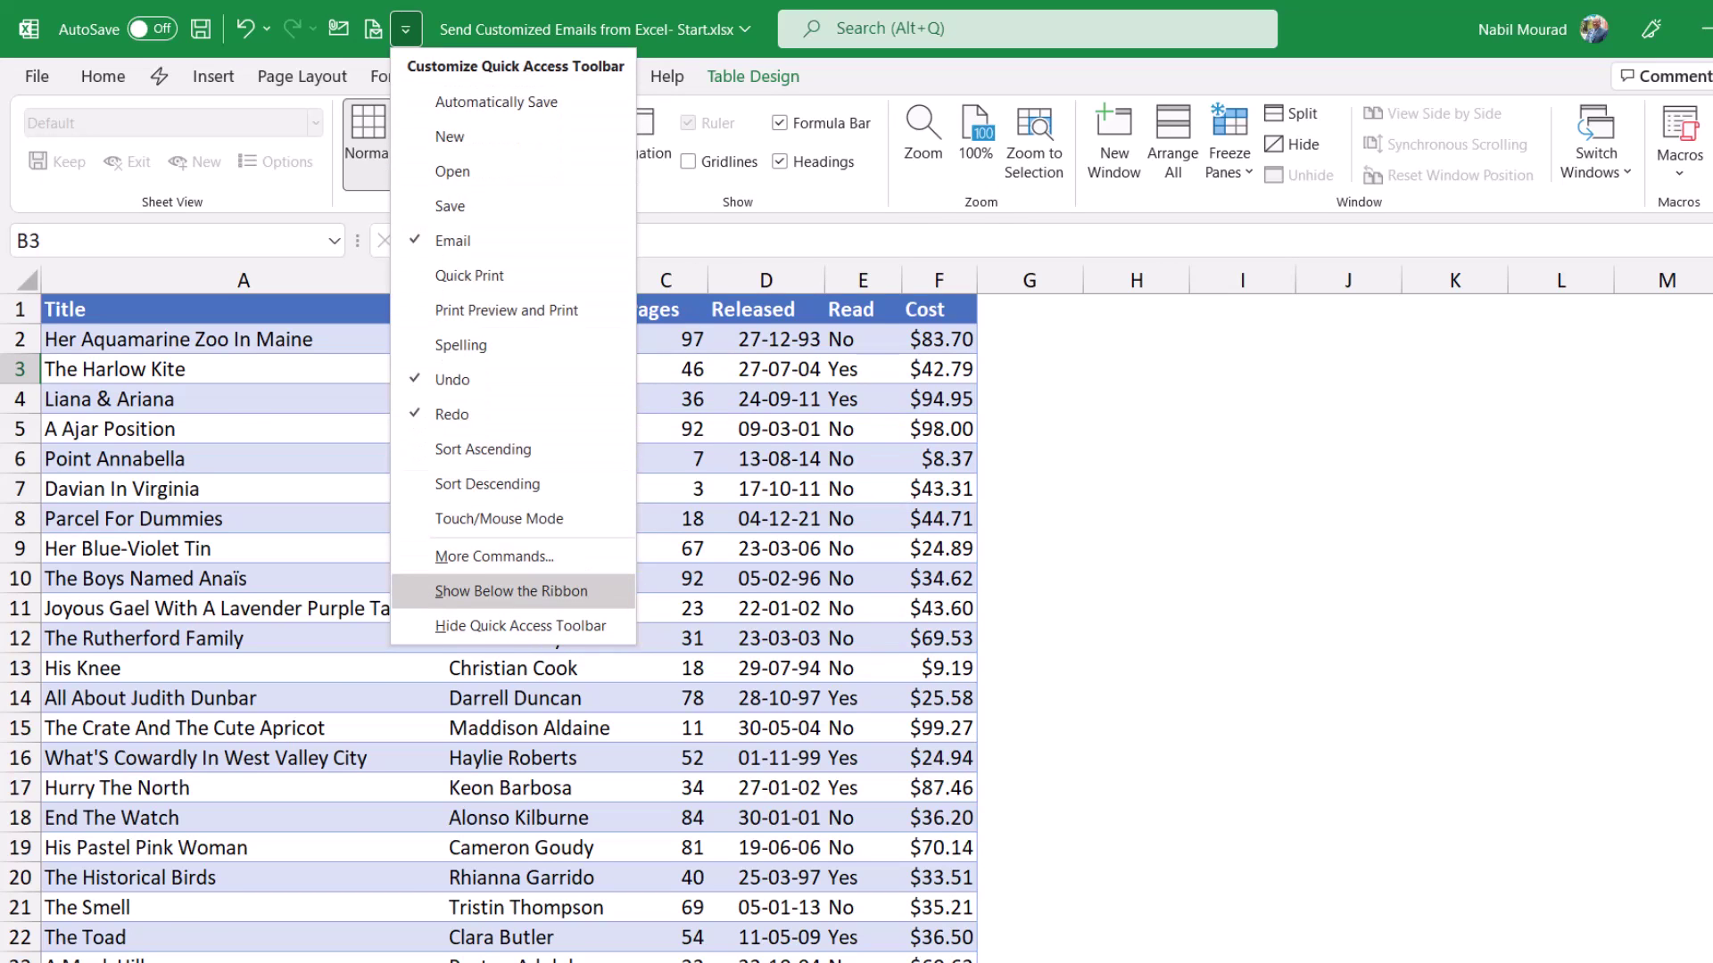
{"action": "left_click", "coordinate": [511, 590]}
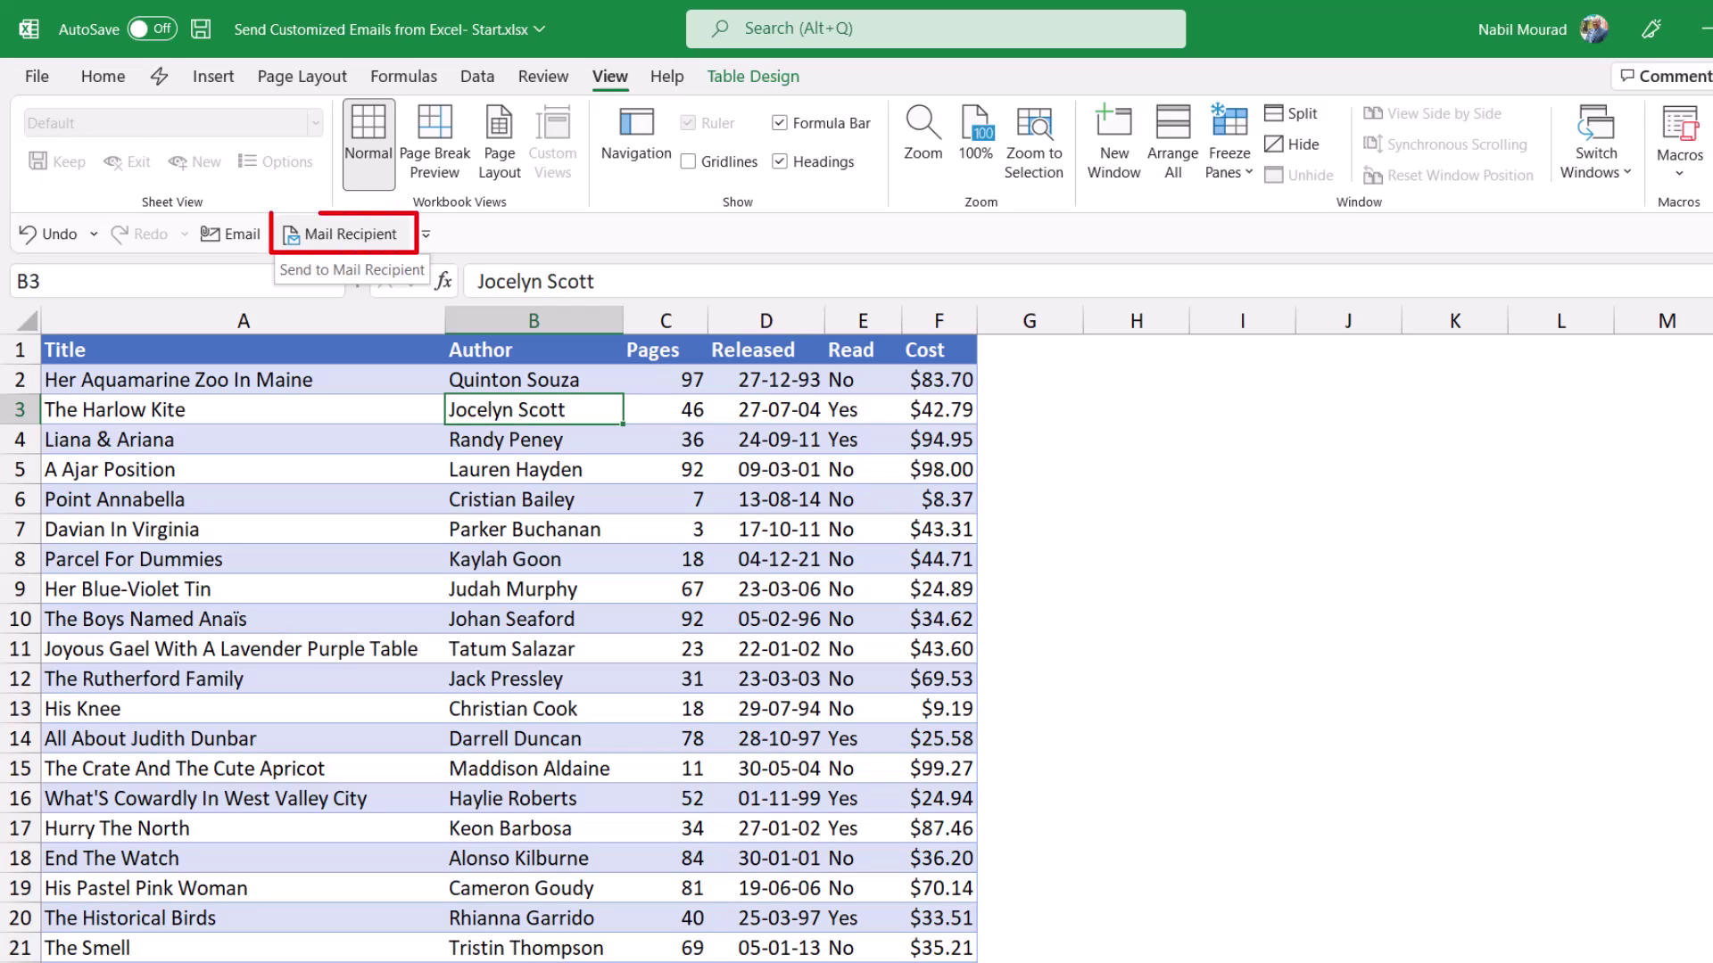
Open an email with the current Books sheet as the message body, review the sending accounts, and close the email header.
{"action": "left_click", "coordinate": [344, 234]}
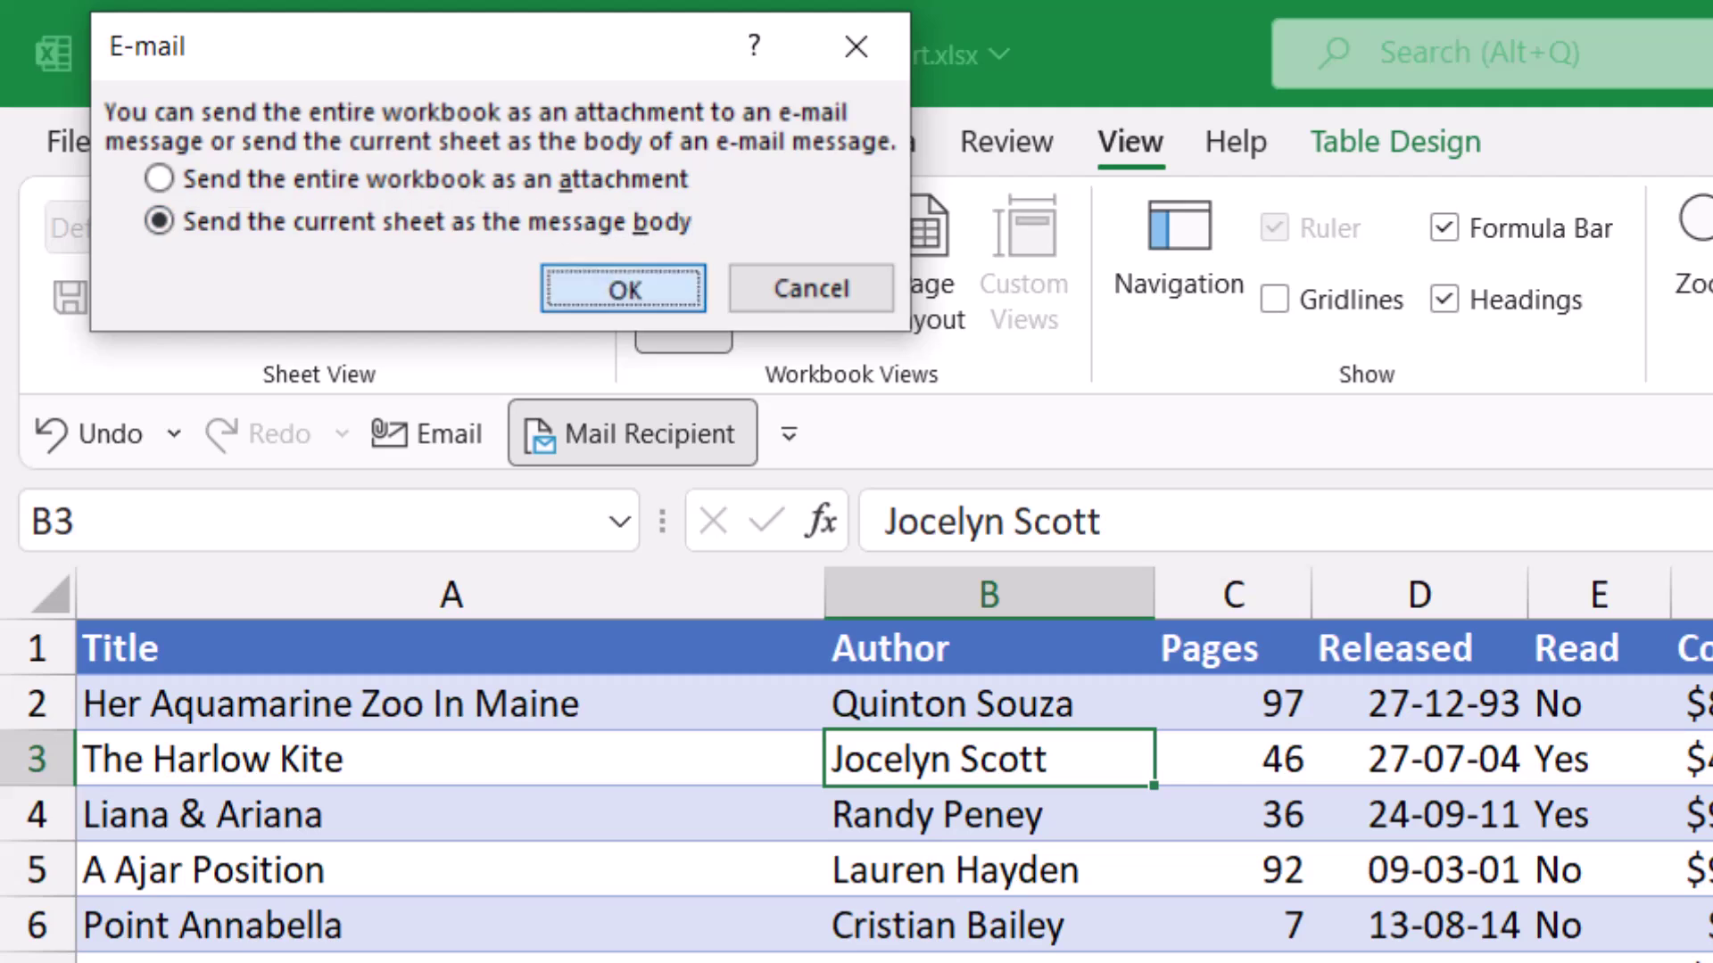
{"action": "key", "text": "Return"}
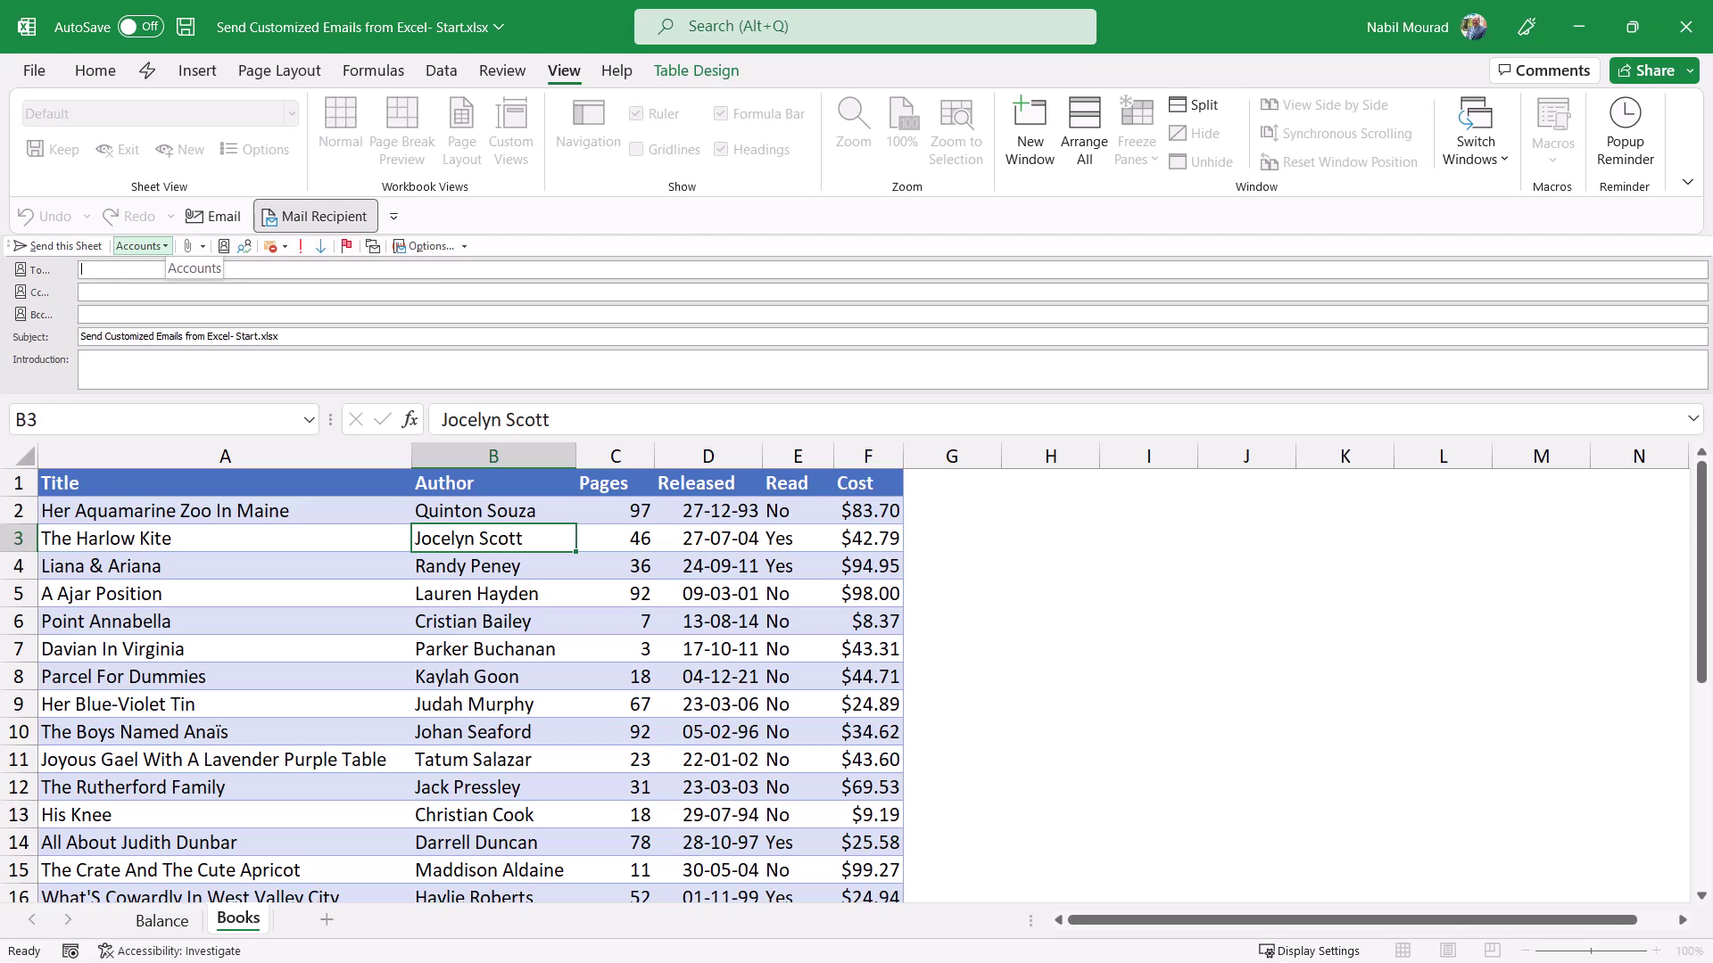
{"action": "left_click", "coordinate": [141, 245]}
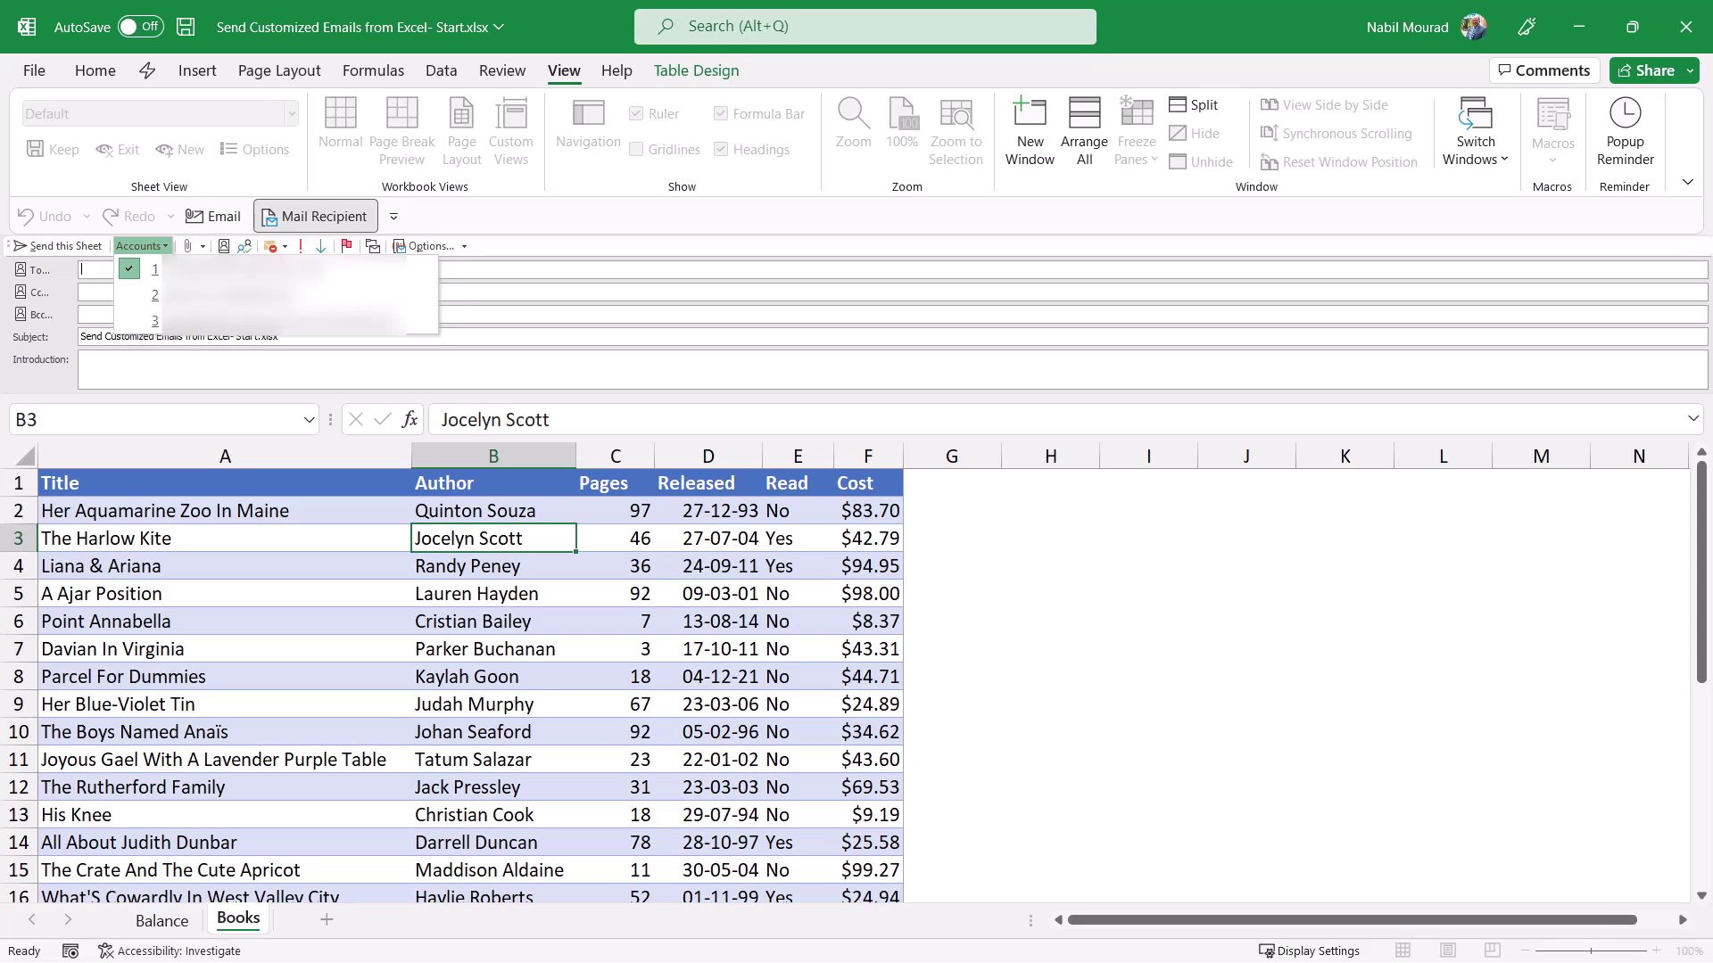
{"action": "key", "text": "Escape"}
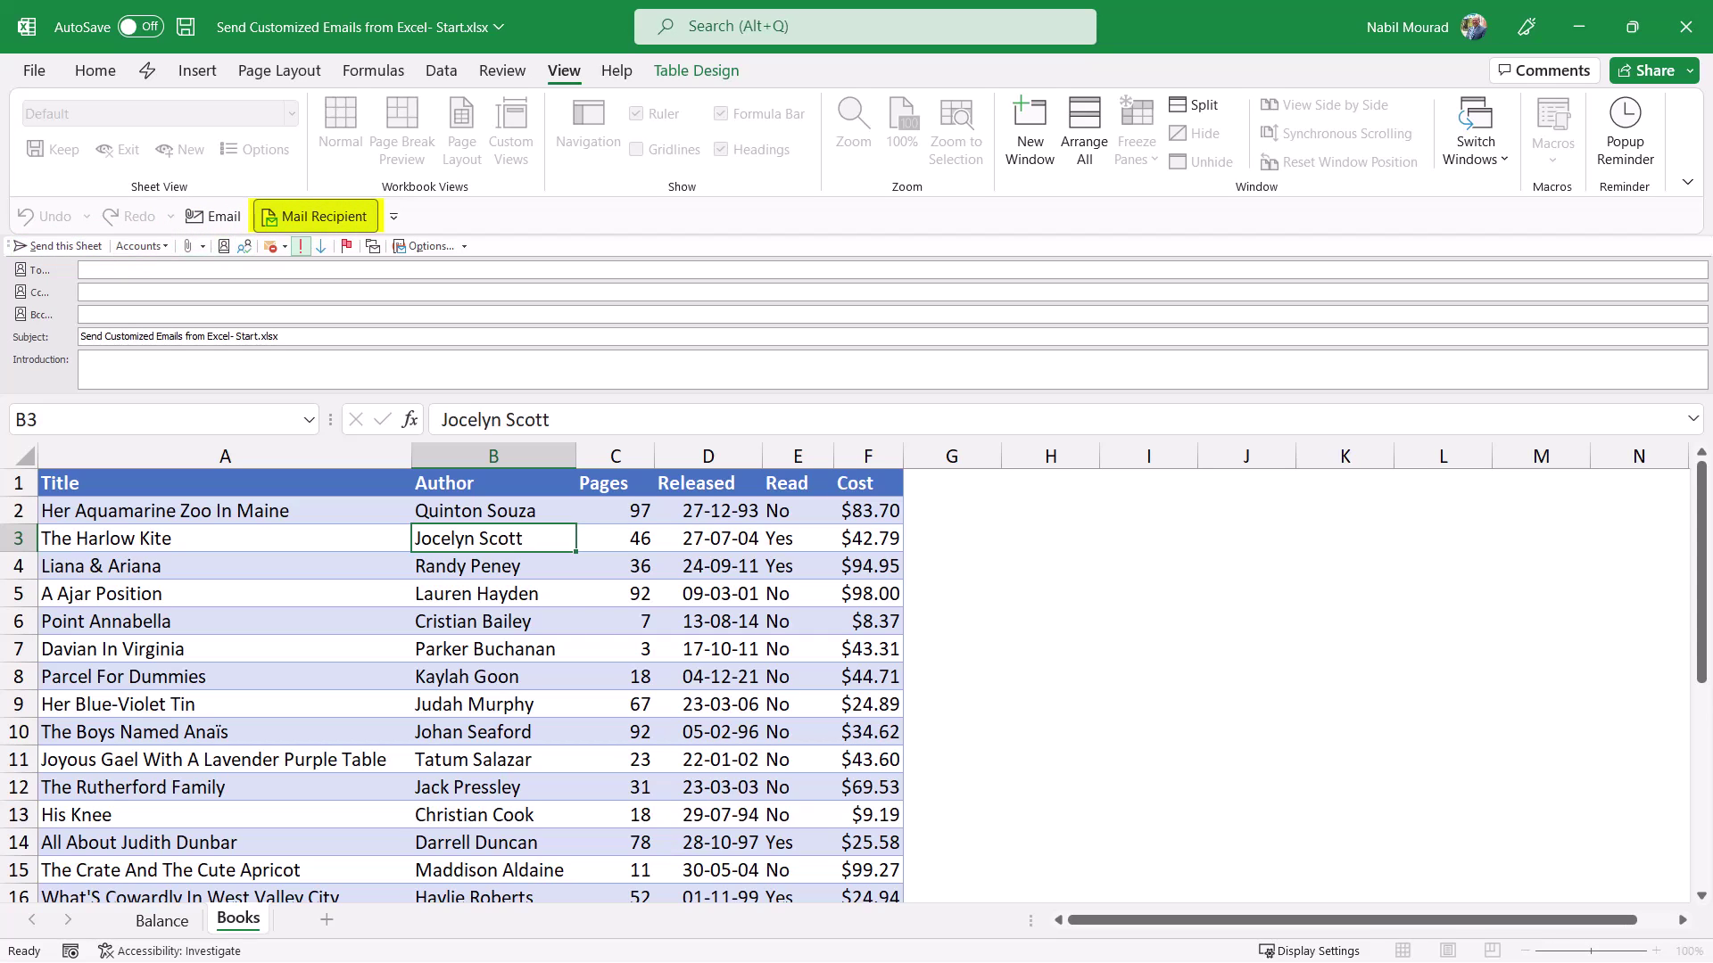
{"action": "left_click", "coordinate": [314, 216]}
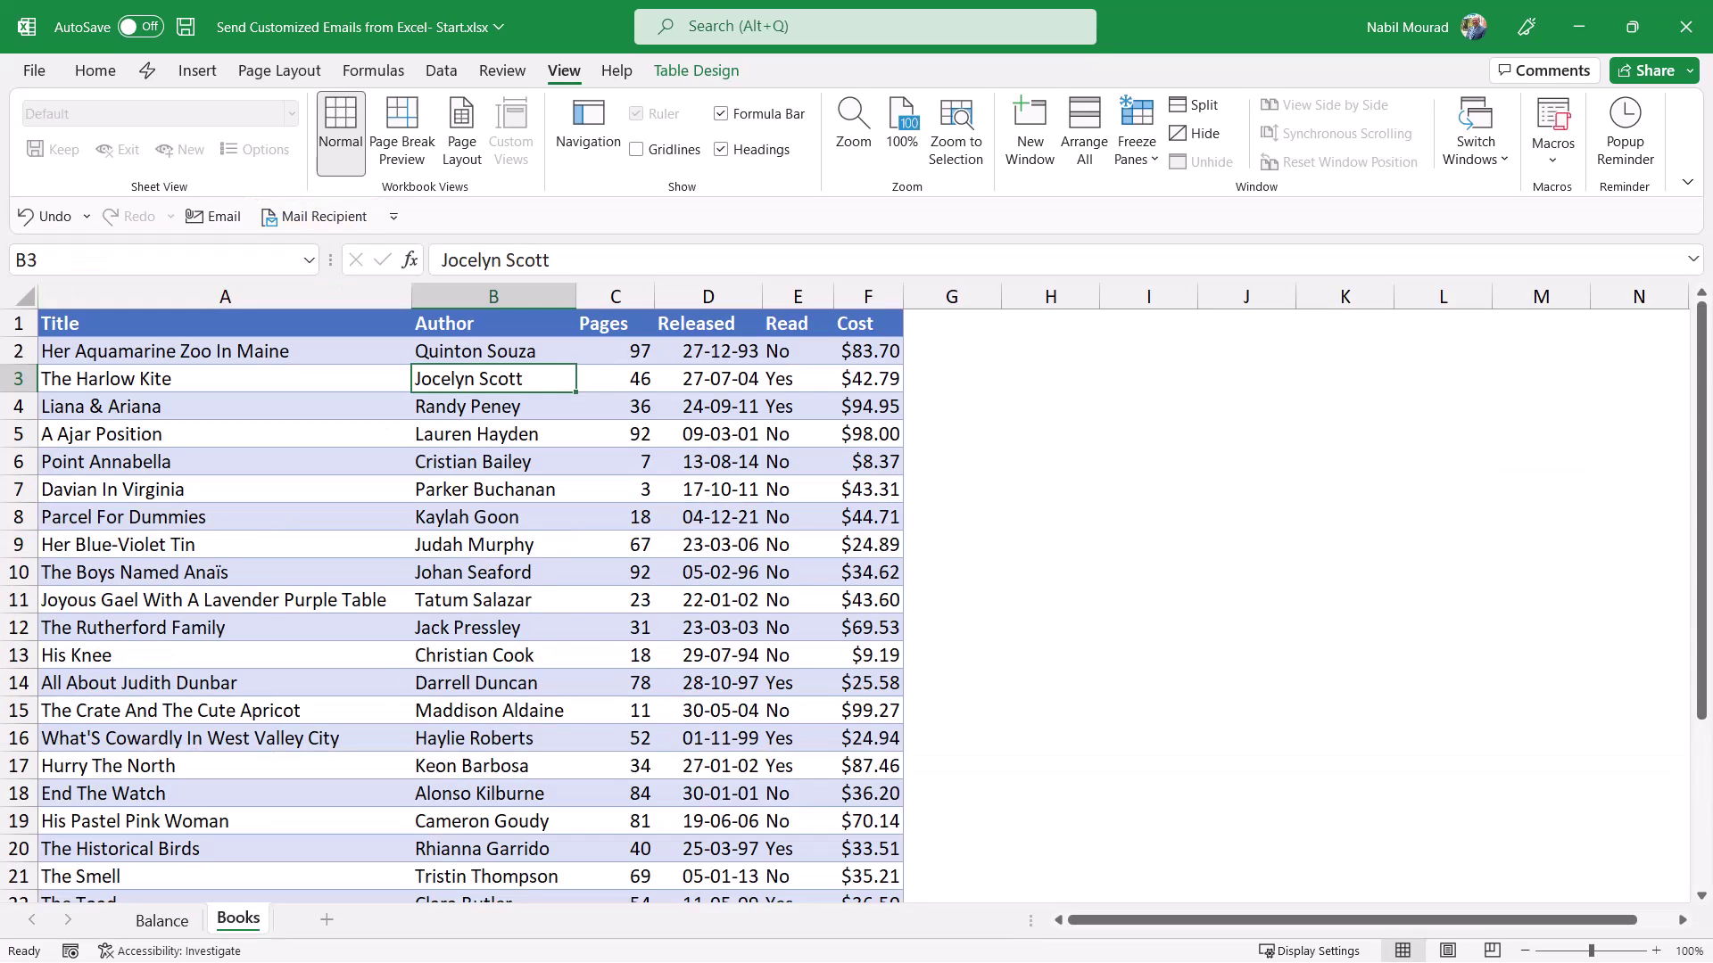